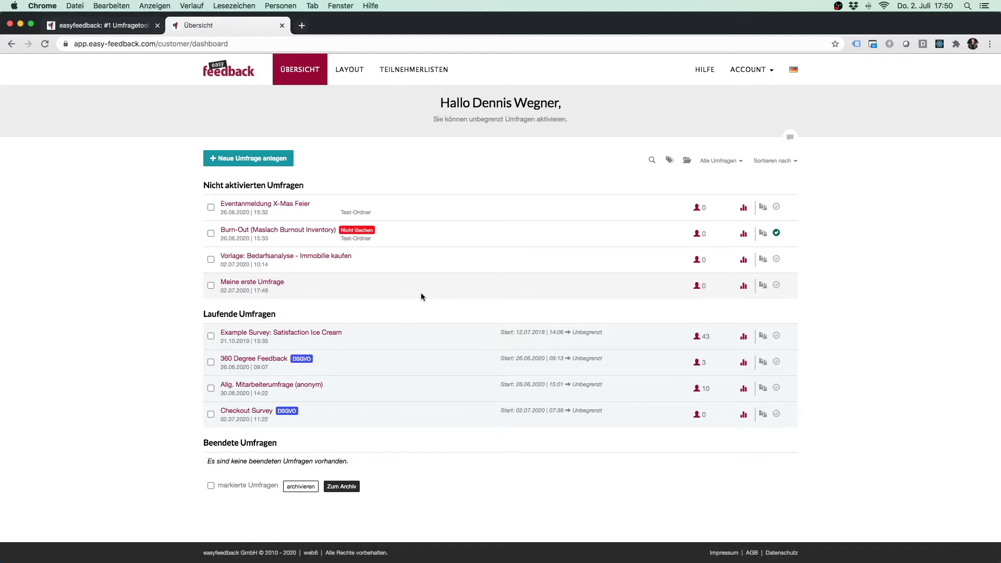
- Open the questionnaire of the non-activated survey "Meine erste Umfrage"
{"action": "left_click", "coordinate": [270, 286]}
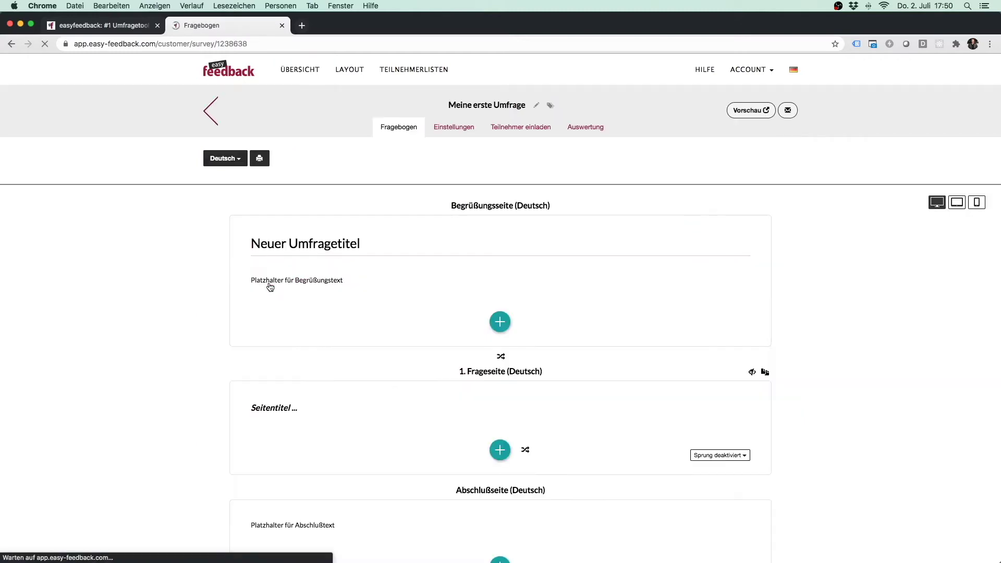
{"action": "mouse_move", "coordinate": [636, 292]}
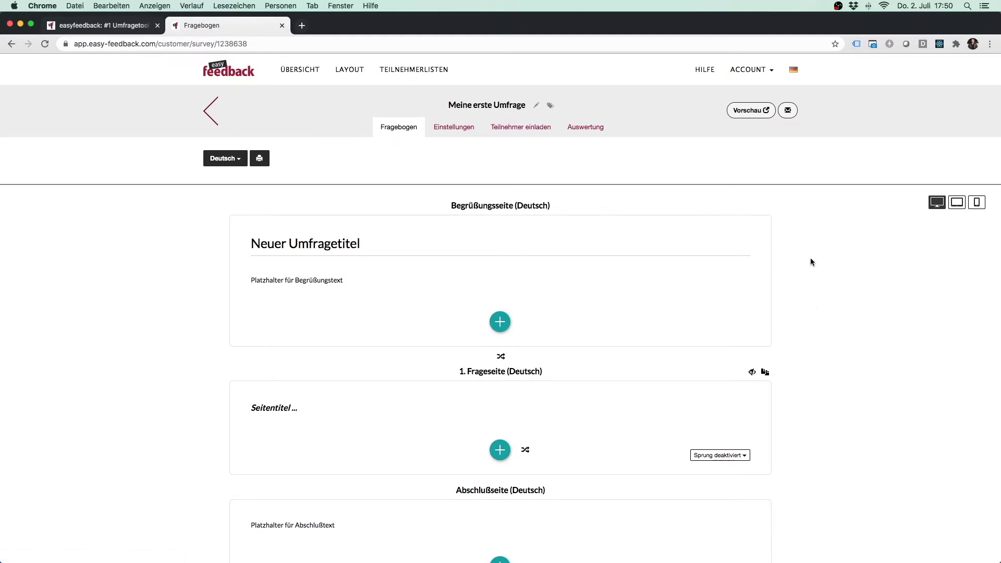
{"action": "scroll", "coordinate": [811, 261], "scroll_direction": "down", "scroll_amount": 3}
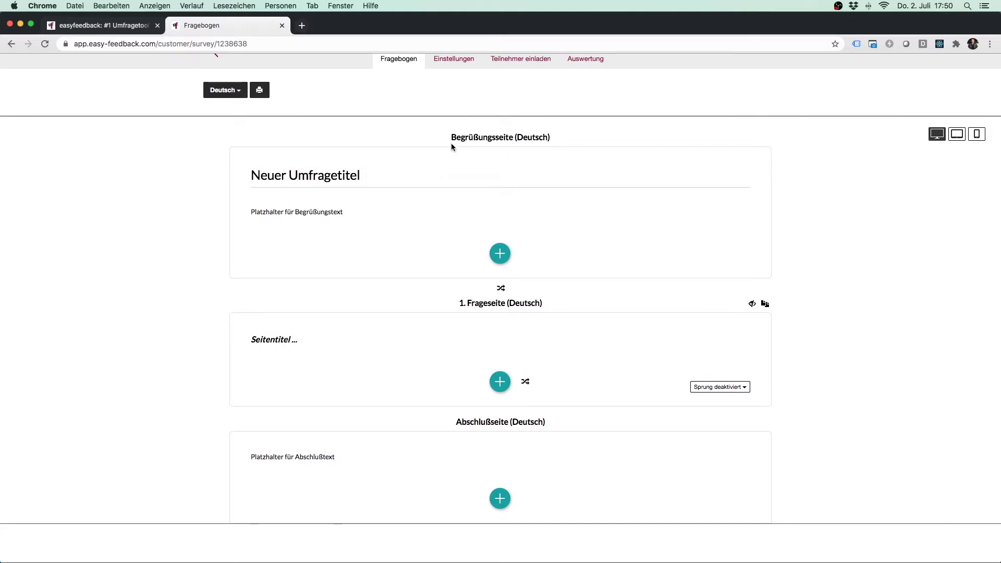
- Examine the questionnaire's page structure: the Begrüßungsseite, 1. Frageseite and Abschlußseite headings
{"action": "left_click_drag", "start_coordinate": [446, 139], "coordinate": [551, 137]}
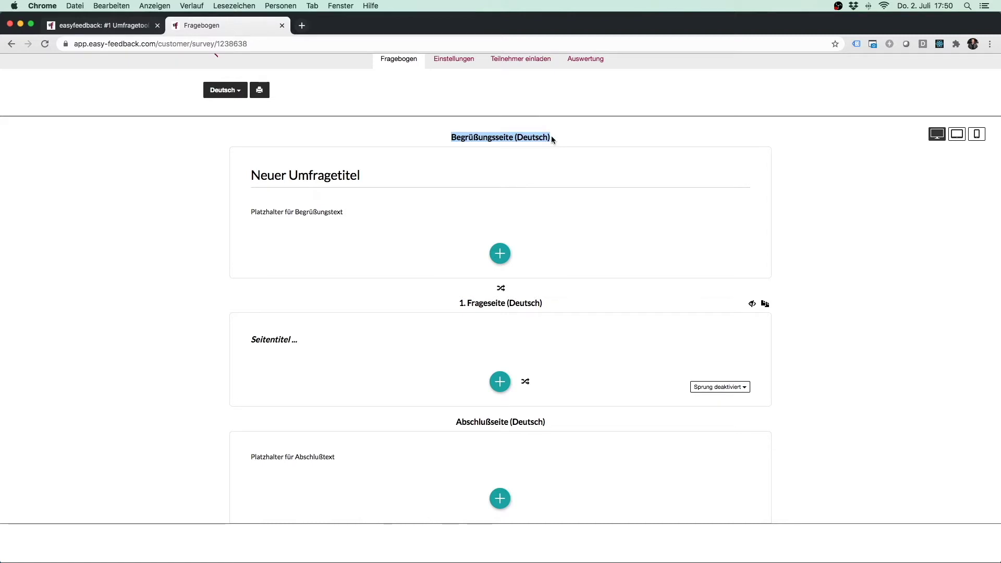
{"action": "left_click", "coordinate": [810, 236]}
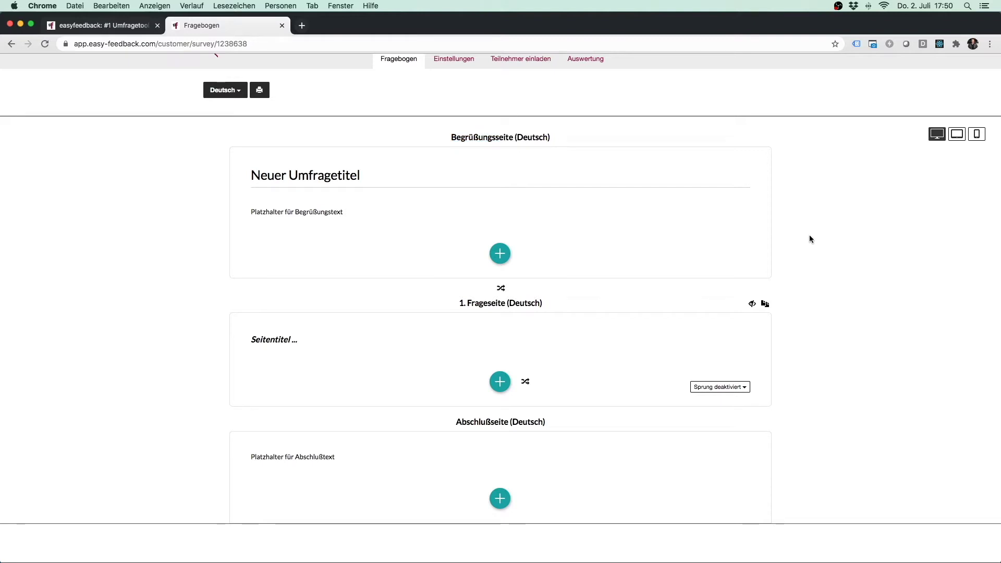
{"action": "left_click_drag", "start_coordinate": [458, 303], "coordinate": [516, 303]}
{"action": "left_click", "coordinate": [438, 302]}
{"action": "left_click_drag", "start_coordinate": [447, 303], "coordinate": [545, 304]}
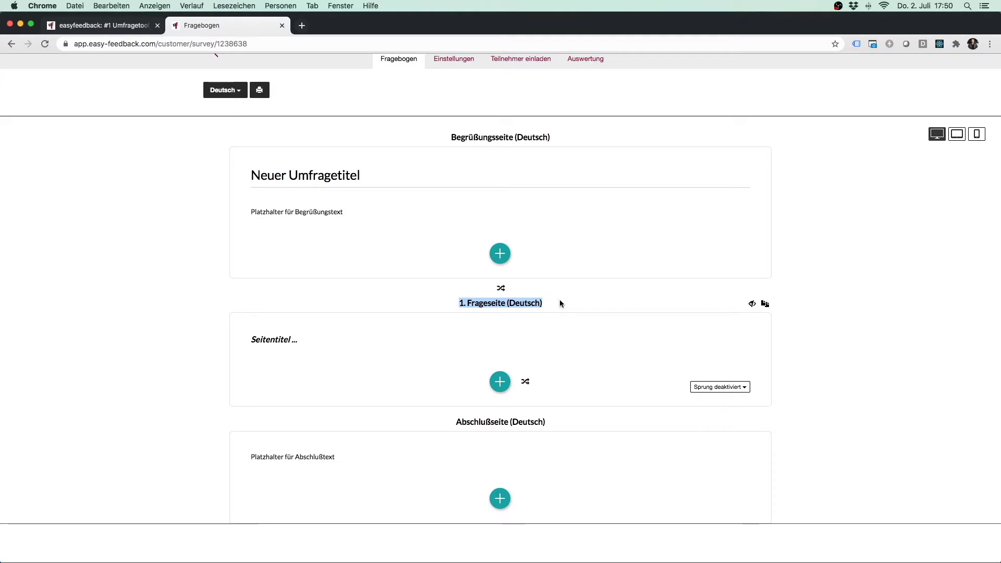
{"action": "left_click_drag", "start_coordinate": [442, 420], "coordinate": [552, 421]}
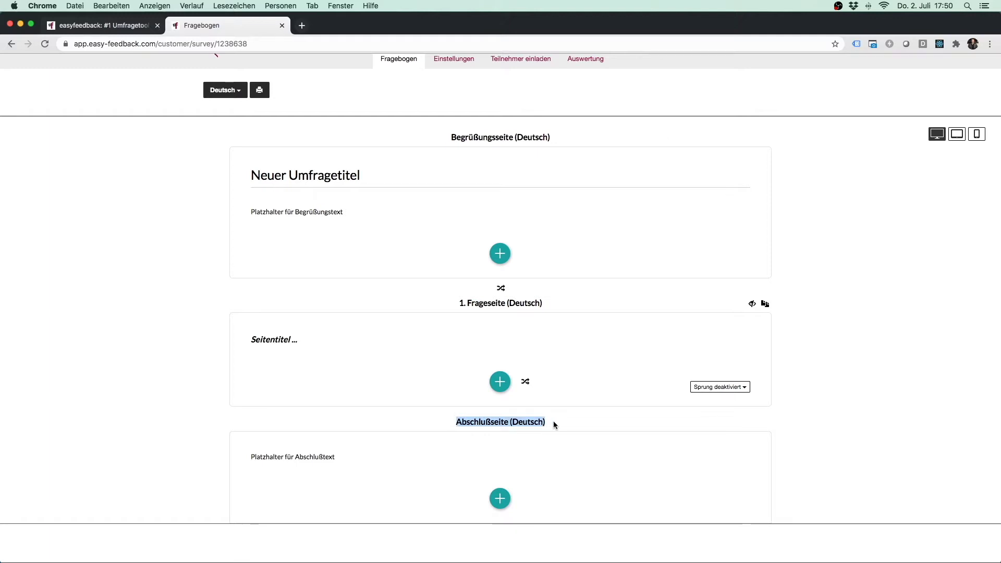
{"action": "left_click", "coordinate": [554, 423]}
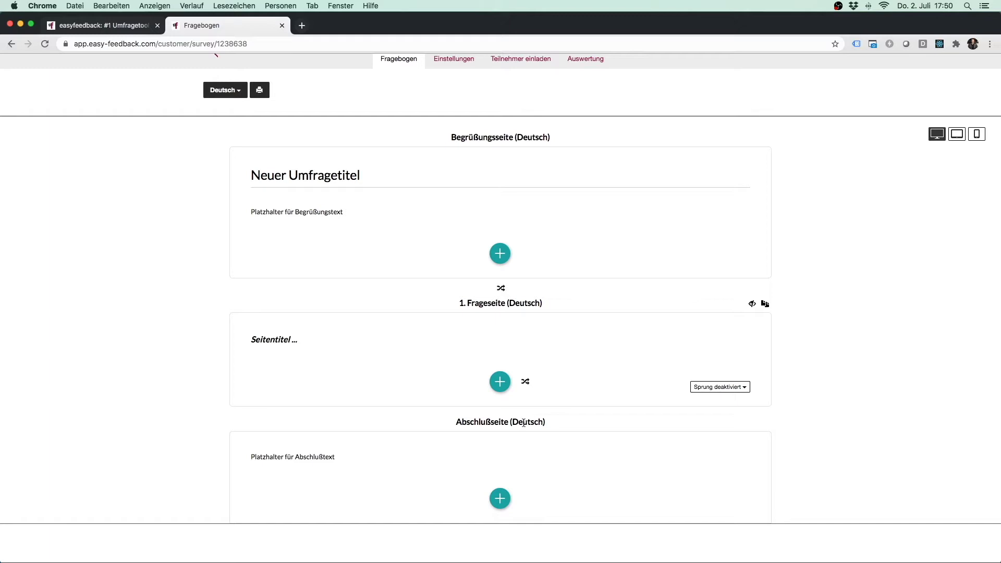
- Add a text element to the Begrüßungsseite reading "Lieber Teilnehmer, wir freuen uns auf dein Feedback. Beste Grüße", with blank lines between the three parts
{"action": "left_click", "coordinate": [498, 254]}
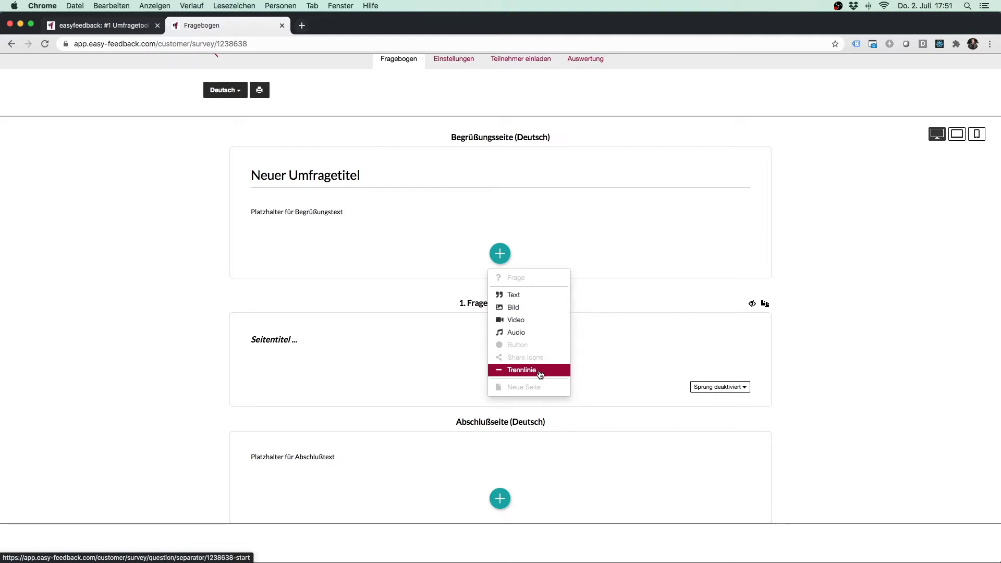
{"action": "left_click", "coordinate": [535, 297]}
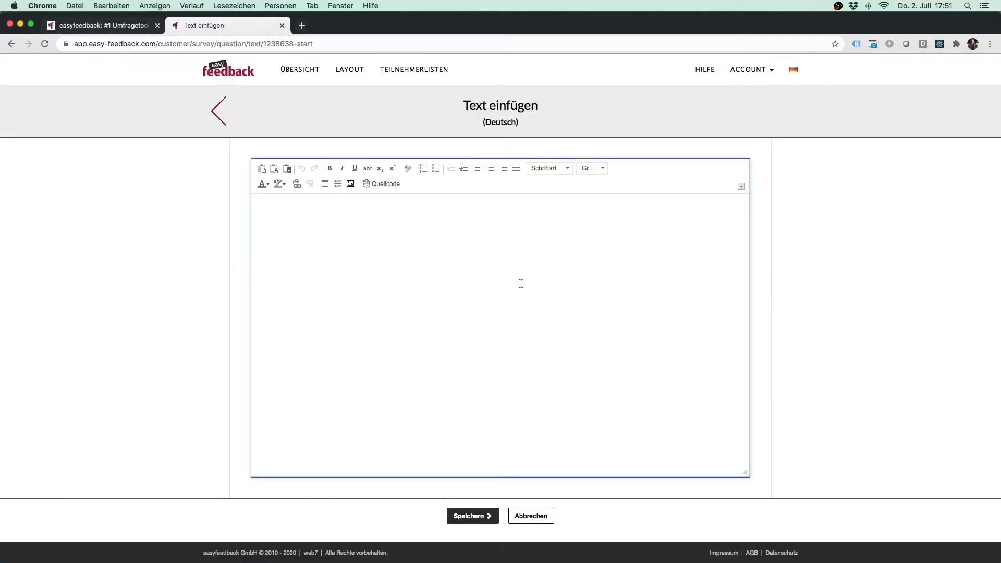
{"action": "left_click", "coordinate": [499, 228]}
{"action": "type", "text": "Lieber Teilnehmer"}
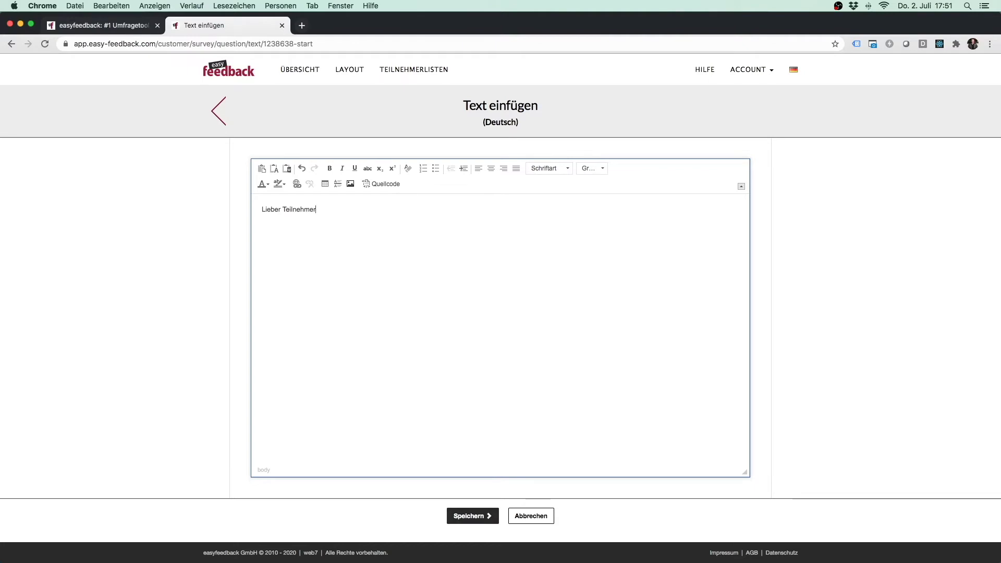
{"action": "type", "text": ", wir freuen"}
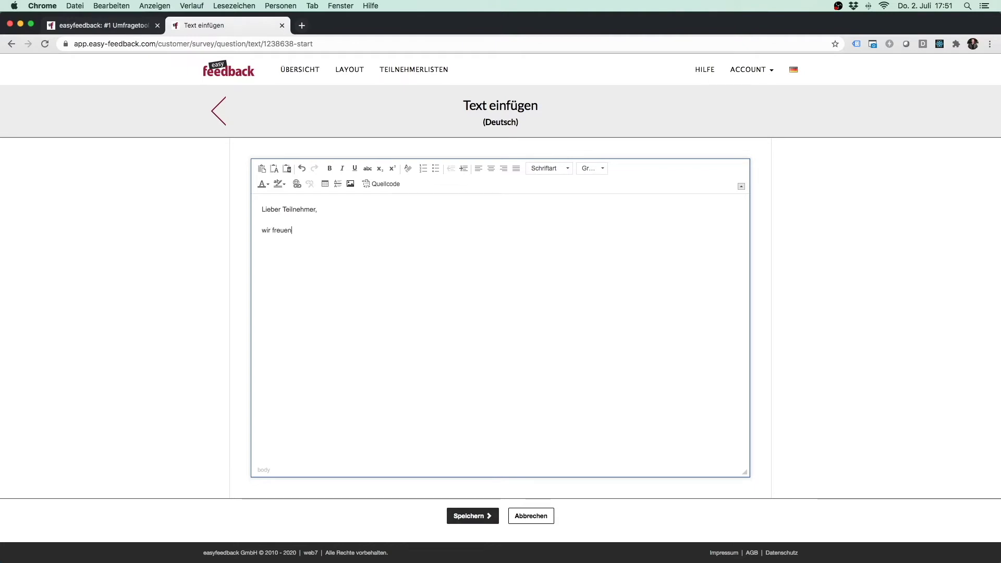
{"action": "type", "text": " uns auf dein Feedback."}
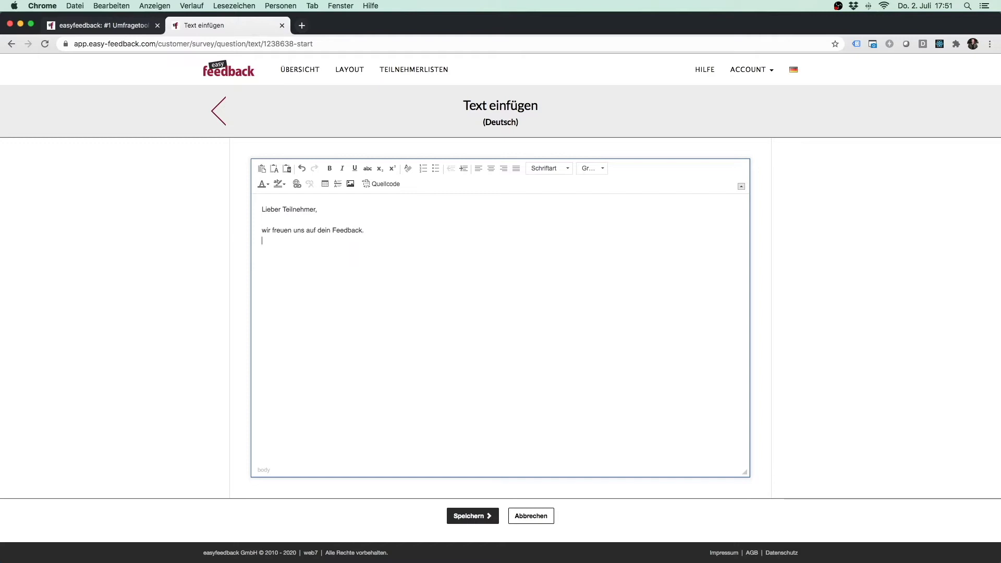
{"action": "type", "text": " Beste Grüße"}
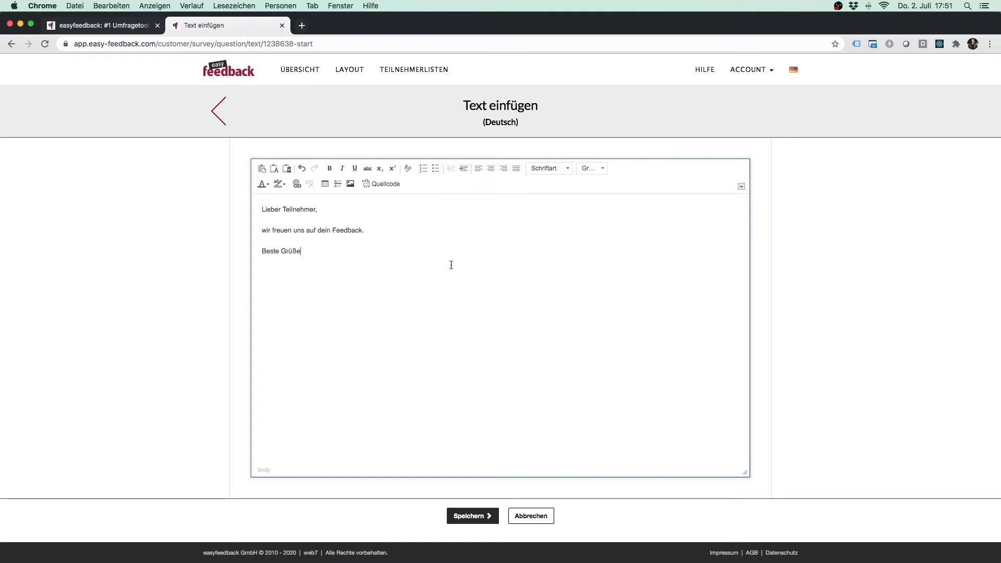
- Format the entire greeting text at font size 18, centre it, and save the text element
{"action": "key", "text": "super+a"}
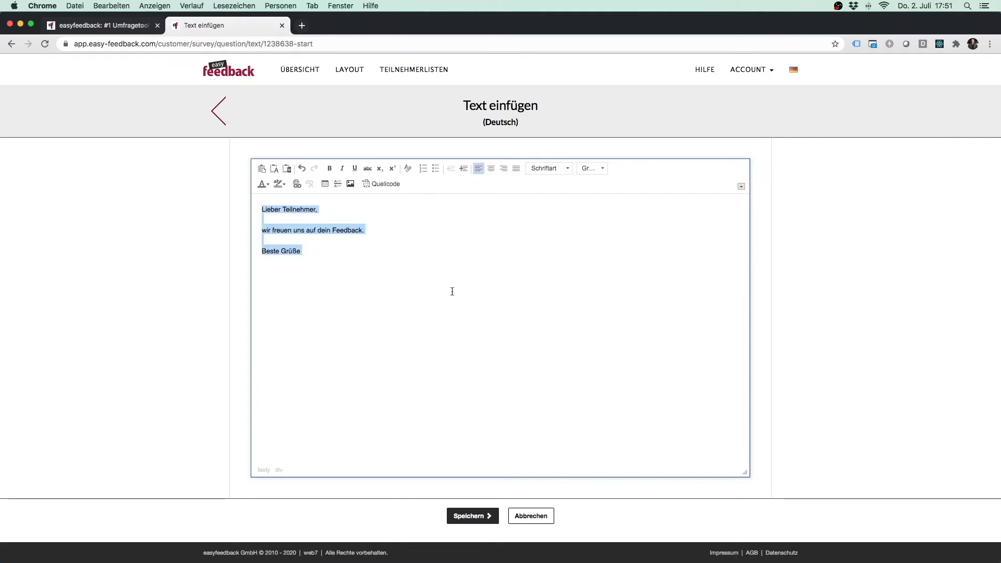
{"action": "left_click", "coordinate": [602, 169]}
{"action": "scroll", "coordinate": [596, 231], "scroll_direction": "down", "scroll_amount": 4}
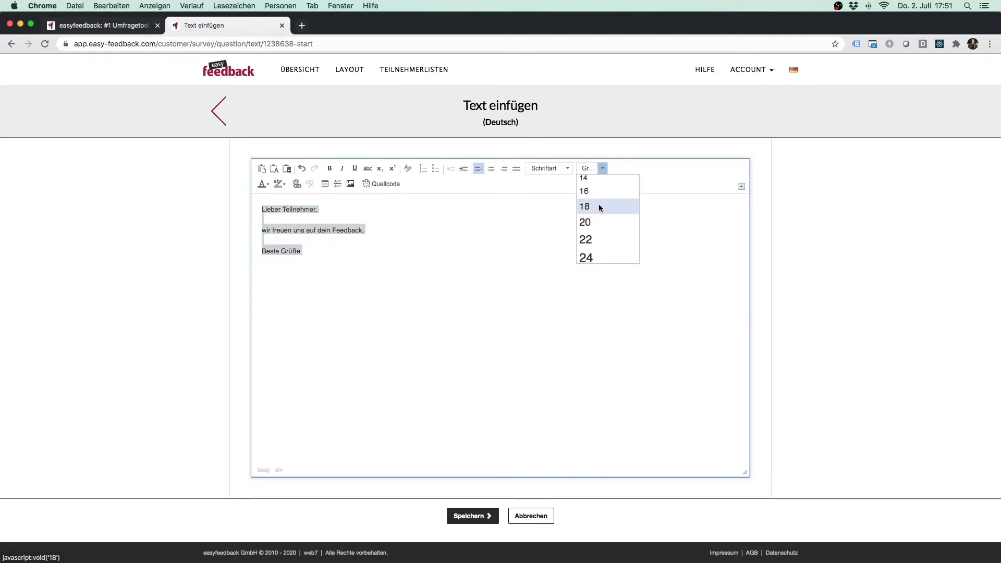
{"action": "left_click", "coordinate": [599, 206]}
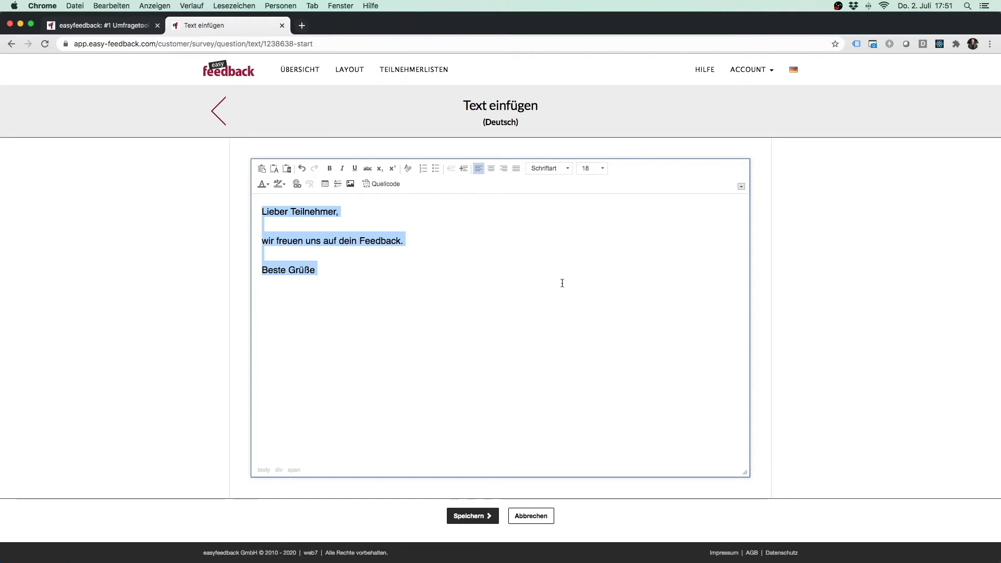
{"action": "key", "text": "super+e"}
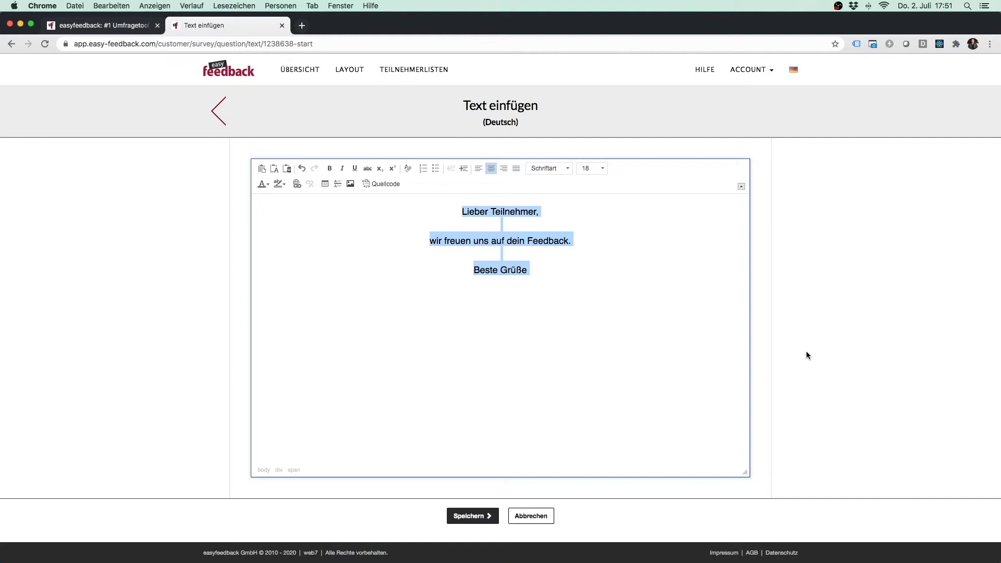
{"action": "left_click", "coordinate": [465, 518]}
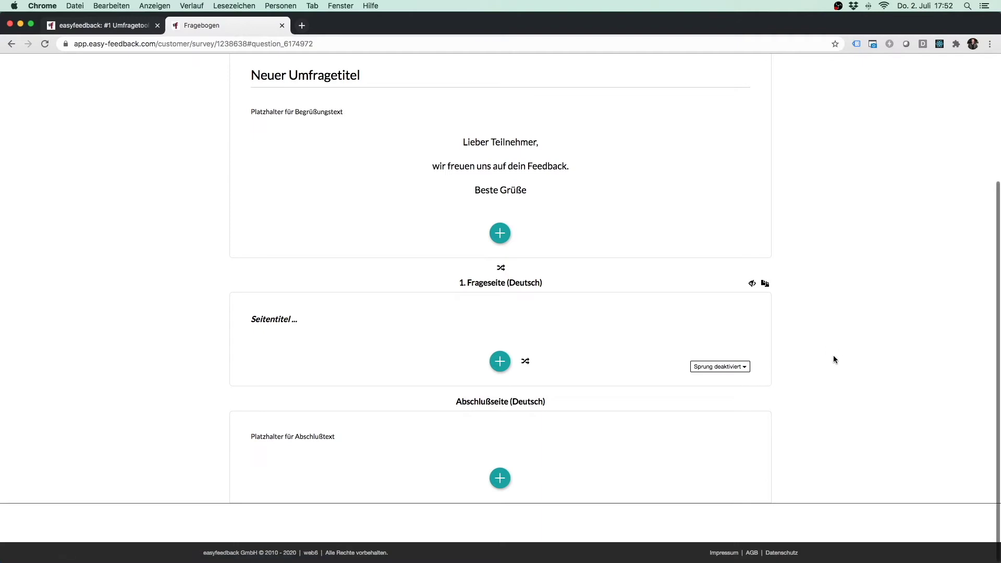
- Delete the "Platzhalter für Begrüßungstext" element from the Begrüßungsseite and confirm the deletion
{"action": "scroll", "coordinate": [831, 354], "scroll_direction": "up", "scroll_amount": 3}
{"action": "mouse_move", "coordinate": [659, 249]}
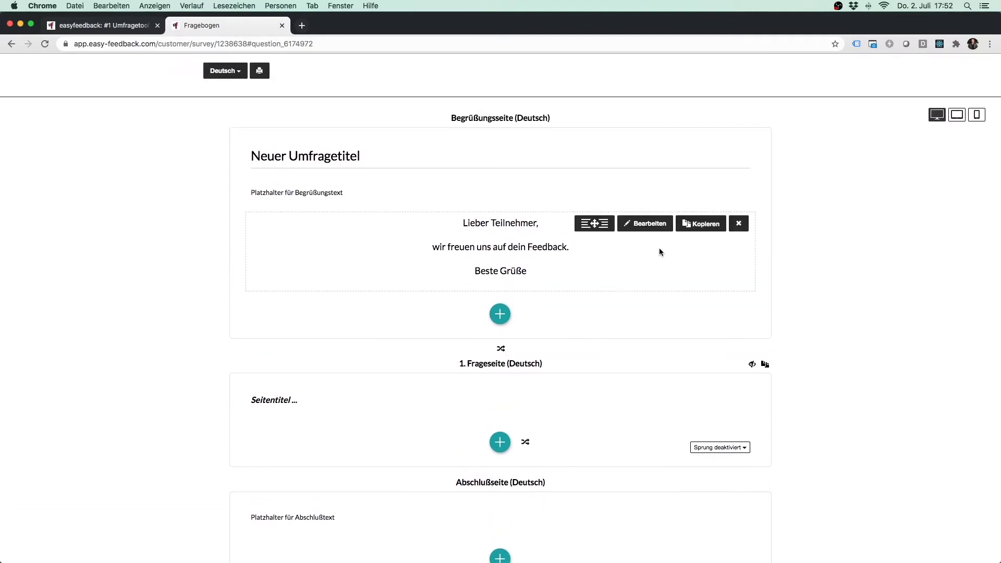
{"action": "mouse_move", "coordinate": [336, 197]}
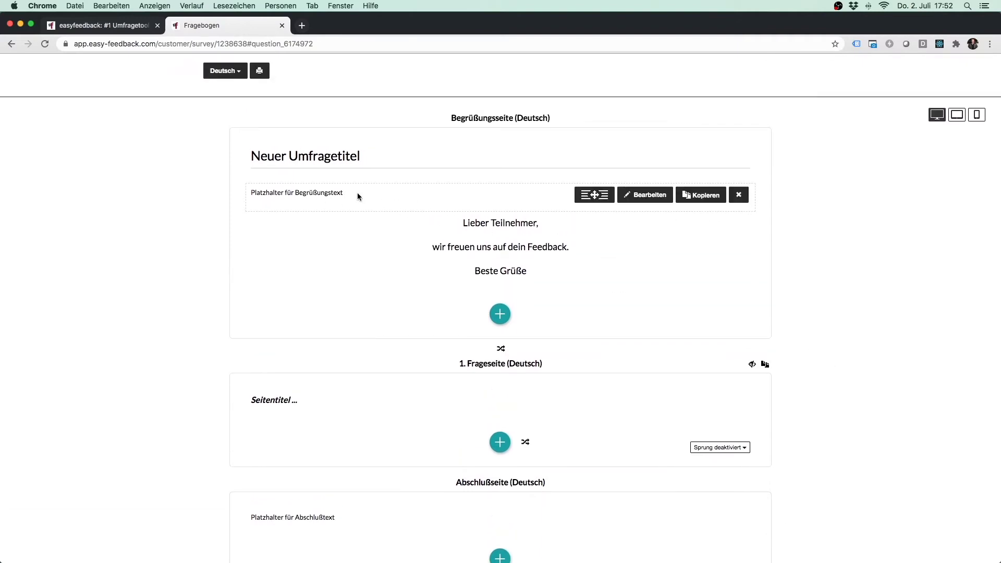
{"action": "left_click", "coordinate": [739, 195]}
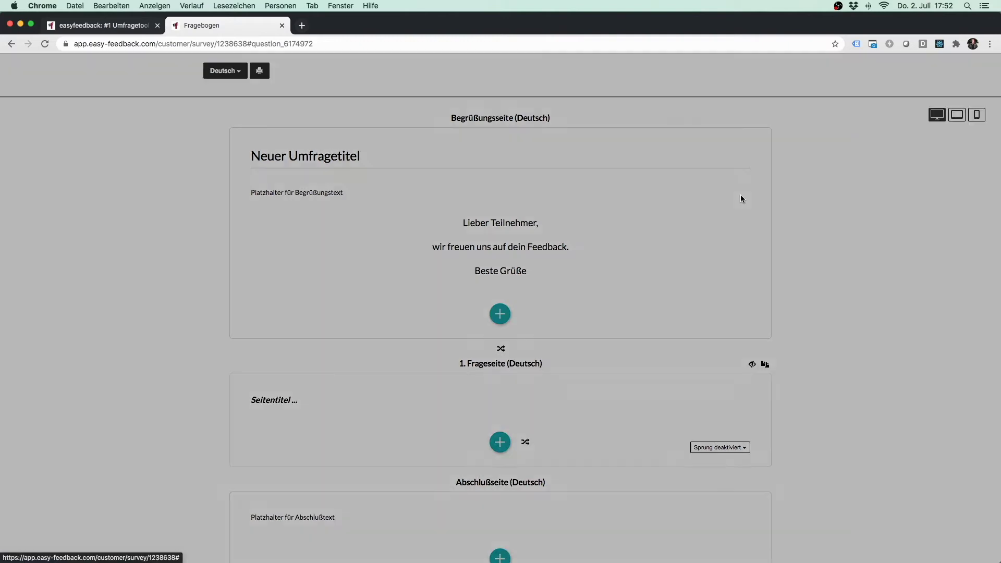
{"action": "left_click", "coordinate": [542, 258]}
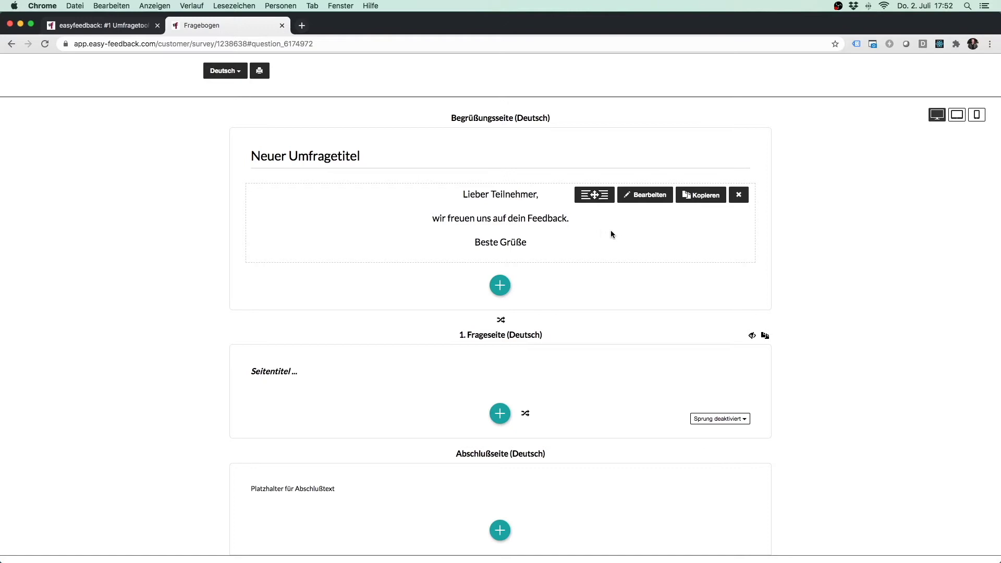
- Change the survey title on the Begrüßungsseite to "Deine Meinung ist uns wichtig" and save it
{"action": "mouse_move", "coordinate": [459, 167]}
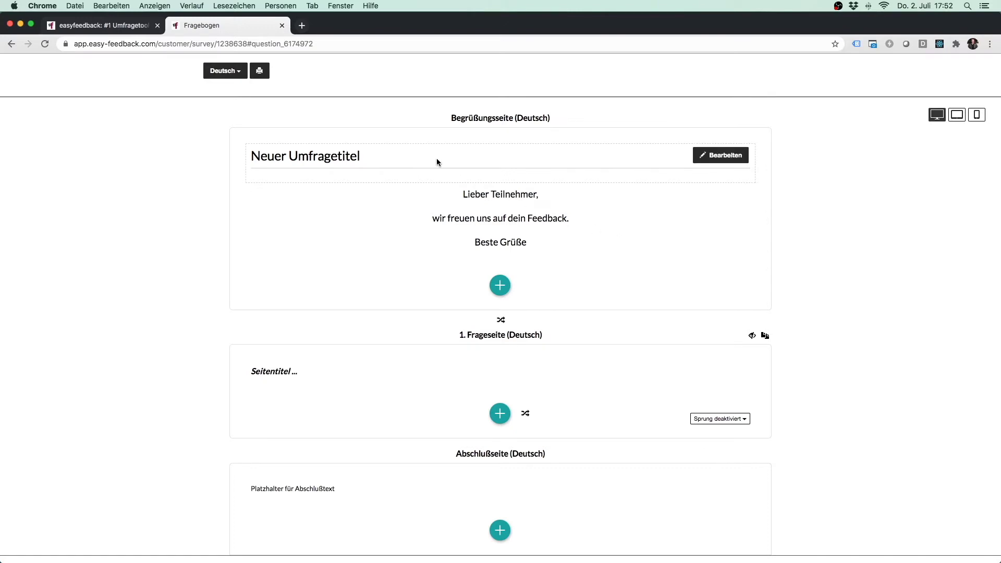
{"action": "left_click", "coordinate": [716, 159]}
{"action": "left_click_drag", "start_coordinate": [474, 245], "coordinate": [378, 239]}
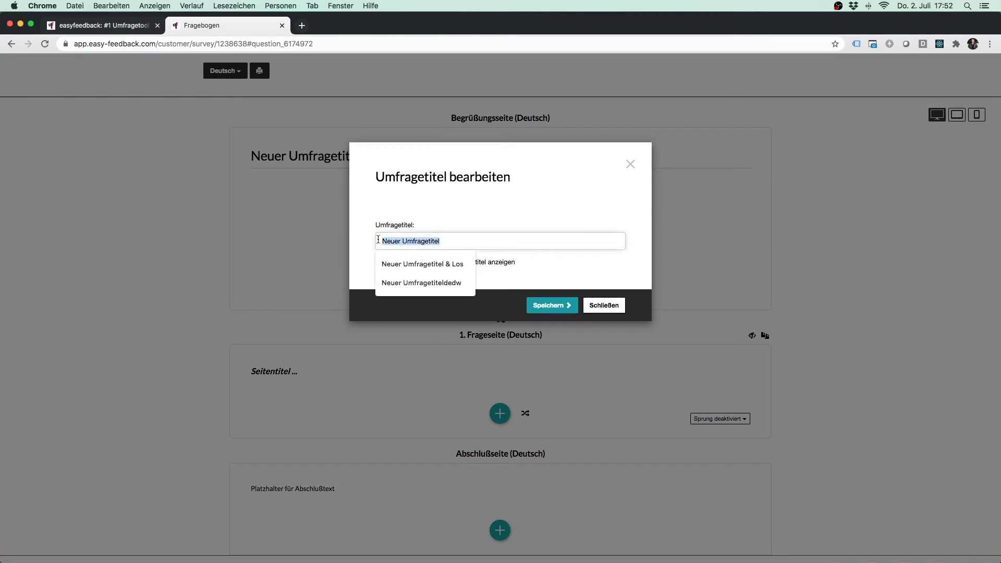
{"action": "type", "text": "Ihre Meinung"}
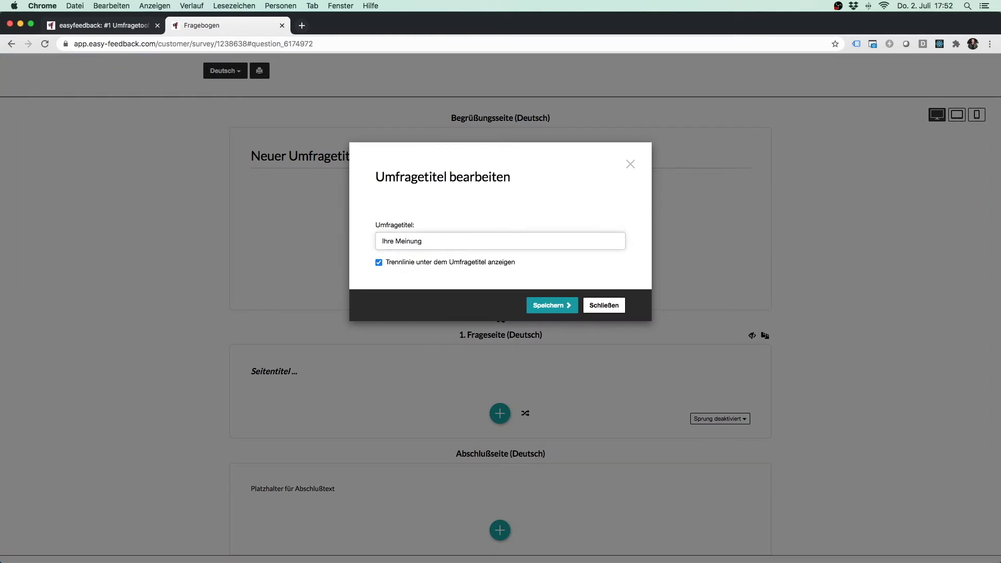
{"action": "key", "text": "super+a"}
{"action": "type", "text": "Deine "}
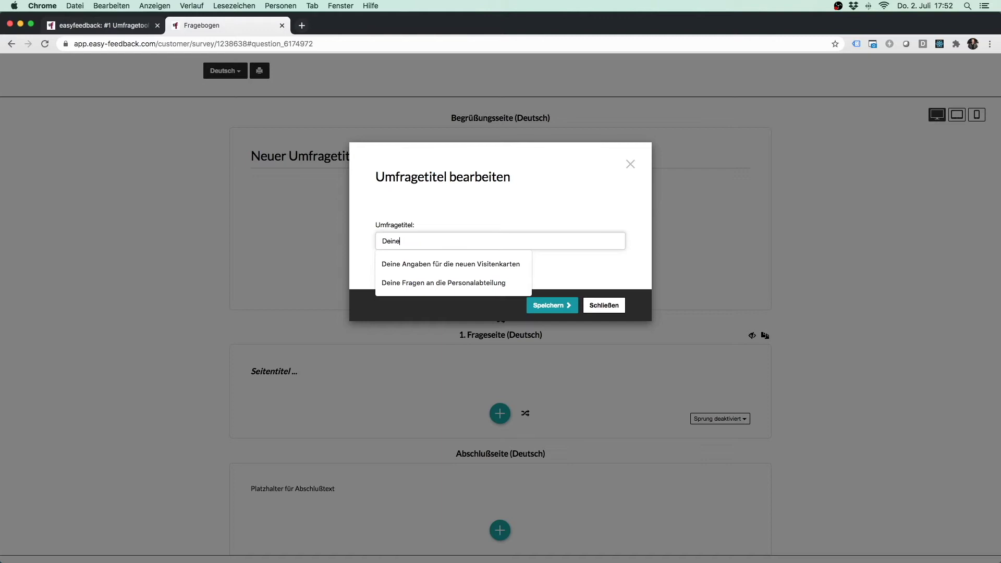
{"action": "type", "text": "Meinung"}
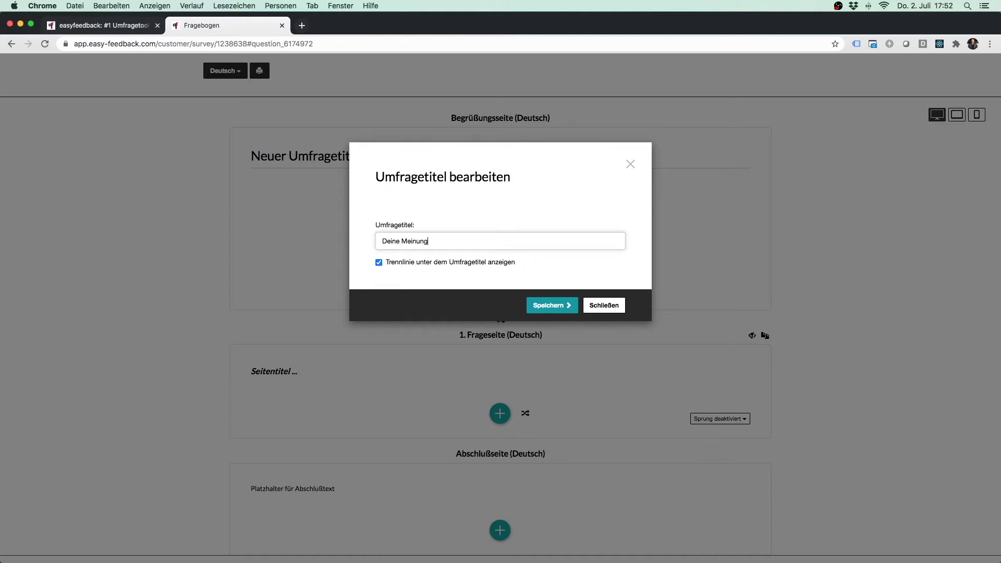
{"action": "type", "text": " ist uns wichtig"}
{"action": "left_click", "coordinate": [568, 305]}
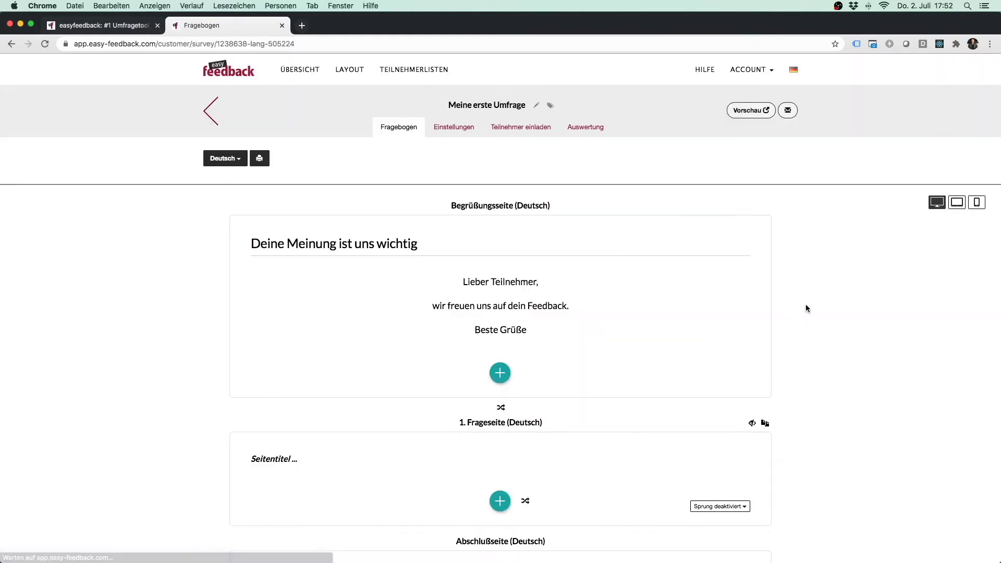
- Add two new question pages after the 1. Frageseite, one following the other
{"action": "scroll", "coordinate": [806, 305], "scroll_direction": "down", "scroll_amount": 3}
{"action": "mouse_move", "coordinate": [522, 316]}
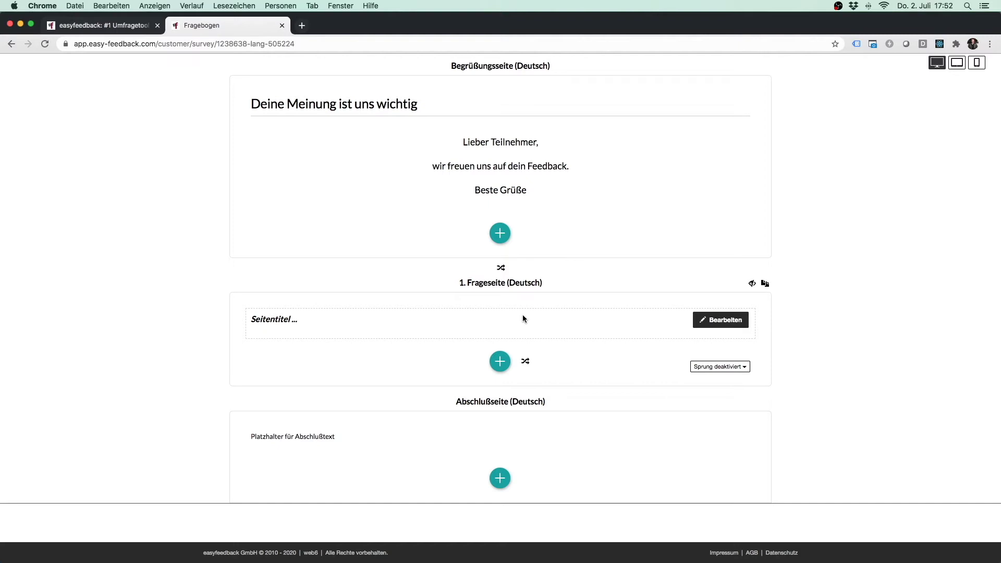
{"action": "left_click", "coordinate": [500, 361]}
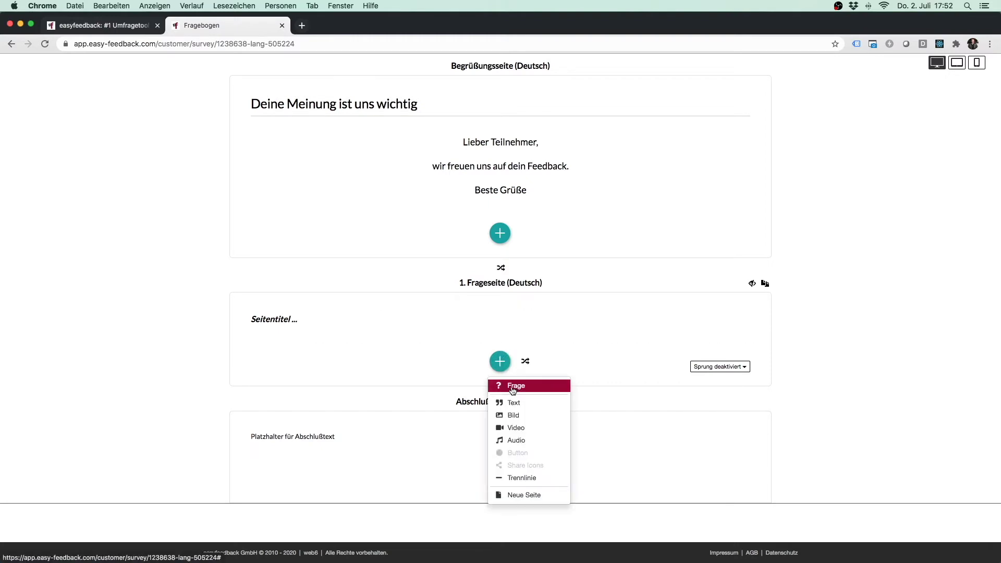
{"action": "left_click", "coordinate": [524, 496]}
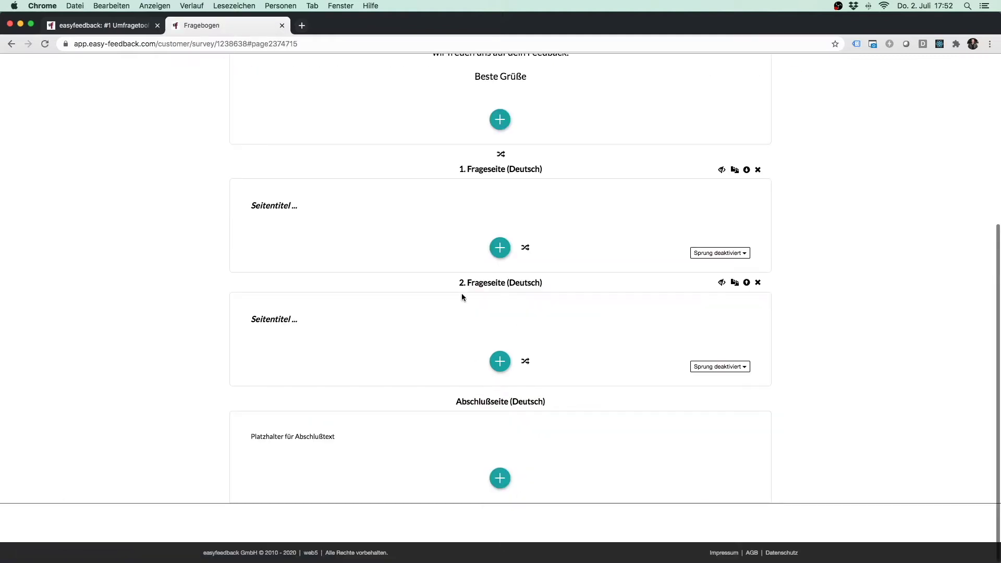
{"action": "left_click", "coordinate": [500, 361]}
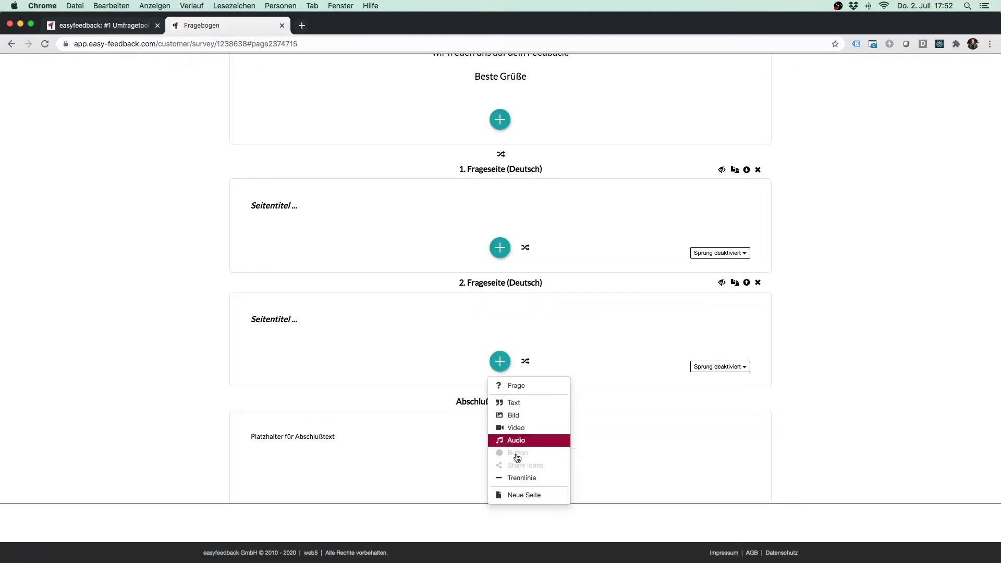
{"action": "left_click", "coordinate": [526, 495]}
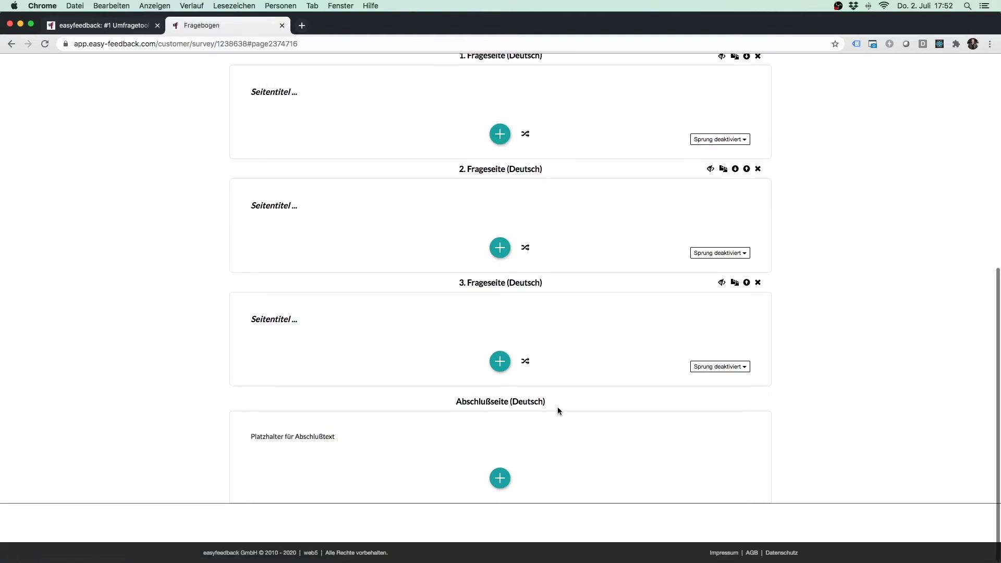
- Open the question type selection for a new question on the 1. Frageseite
{"action": "scroll", "coordinate": [558, 411], "scroll_direction": "up", "scroll_amount": 3}
{"action": "left_click", "coordinate": [501, 200]}
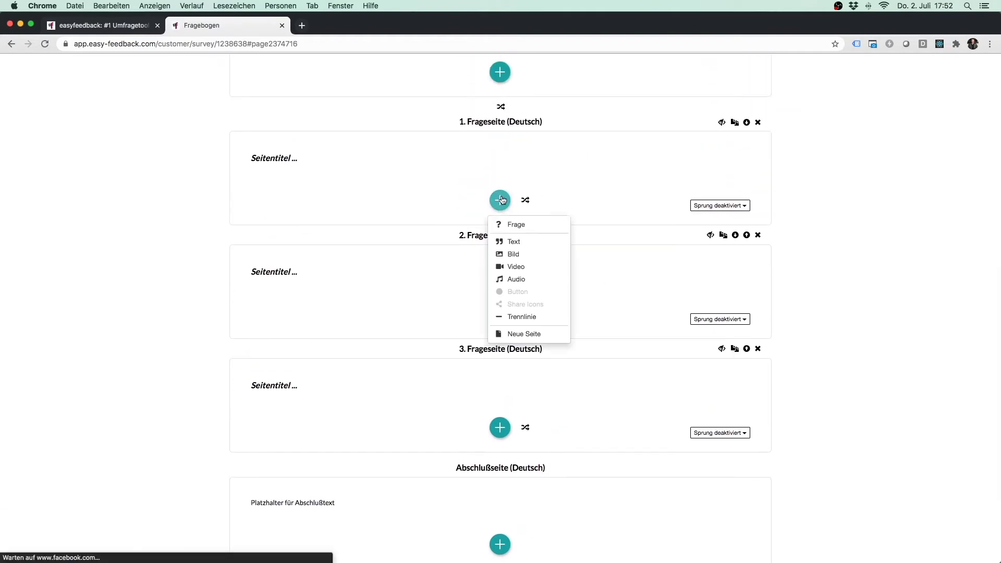
{"action": "left_click", "coordinate": [525, 224]}
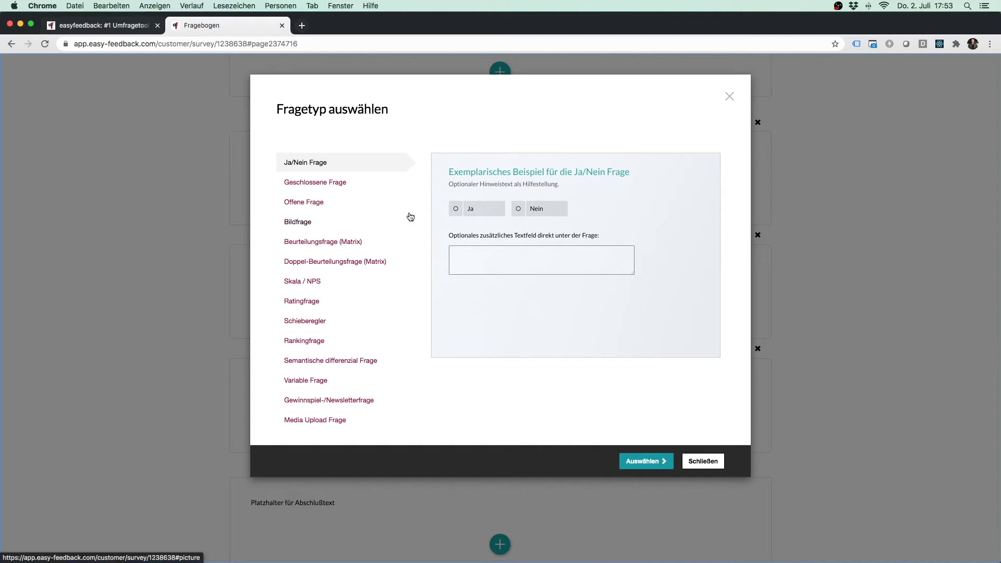
- Examine the example previews of the available question types, from Geschlossene Frage through to Media Upload Frage
{"action": "left_click", "coordinate": [353, 184]}
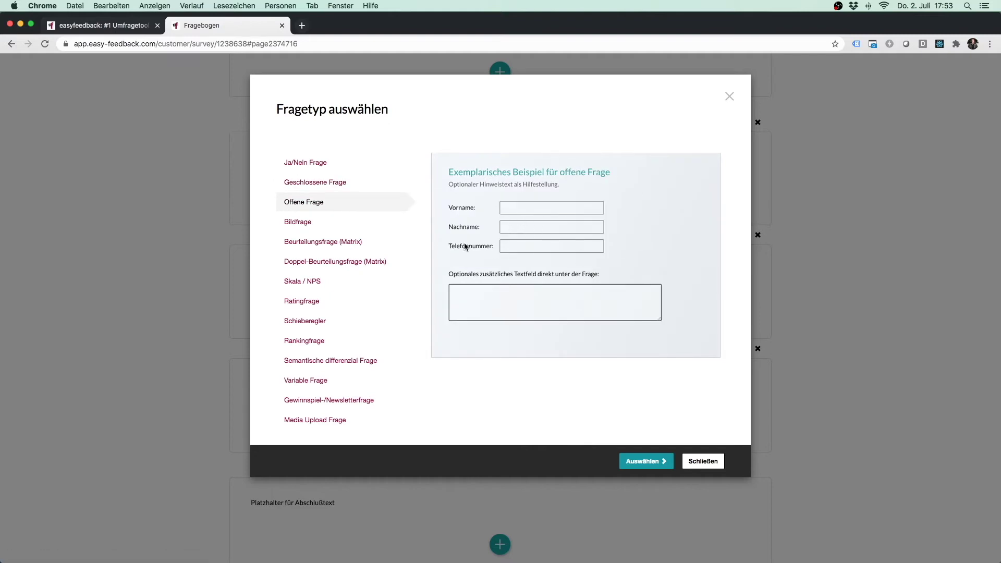
{"action": "left_click", "coordinate": [374, 226]}
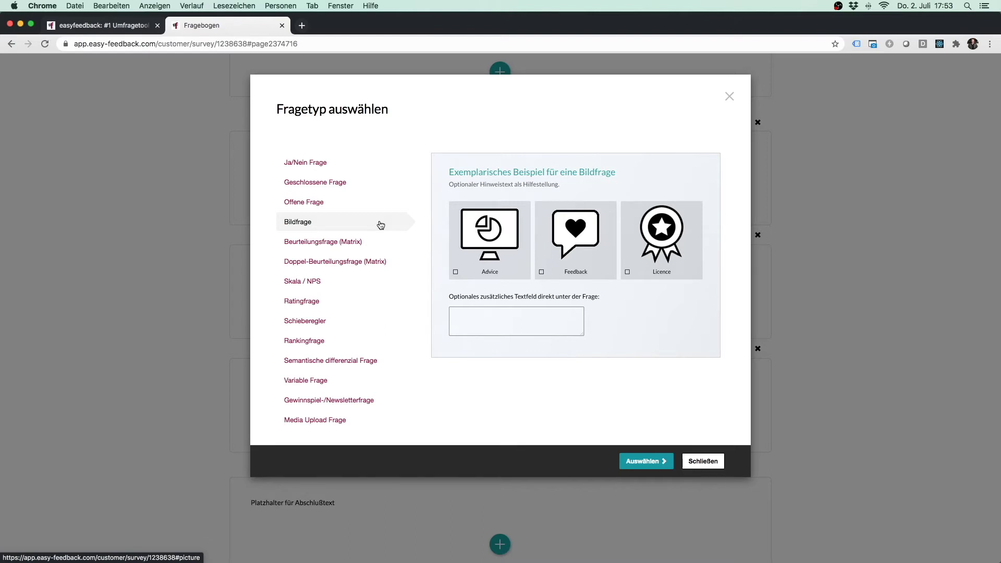
{"action": "left_click", "coordinate": [393, 249]}
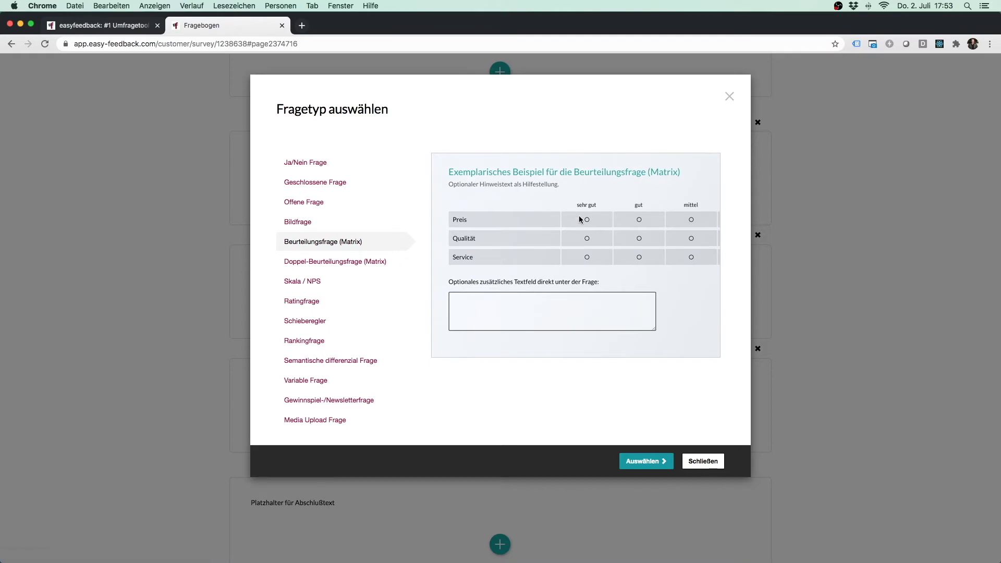
{"action": "left_click", "coordinate": [386, 265]}
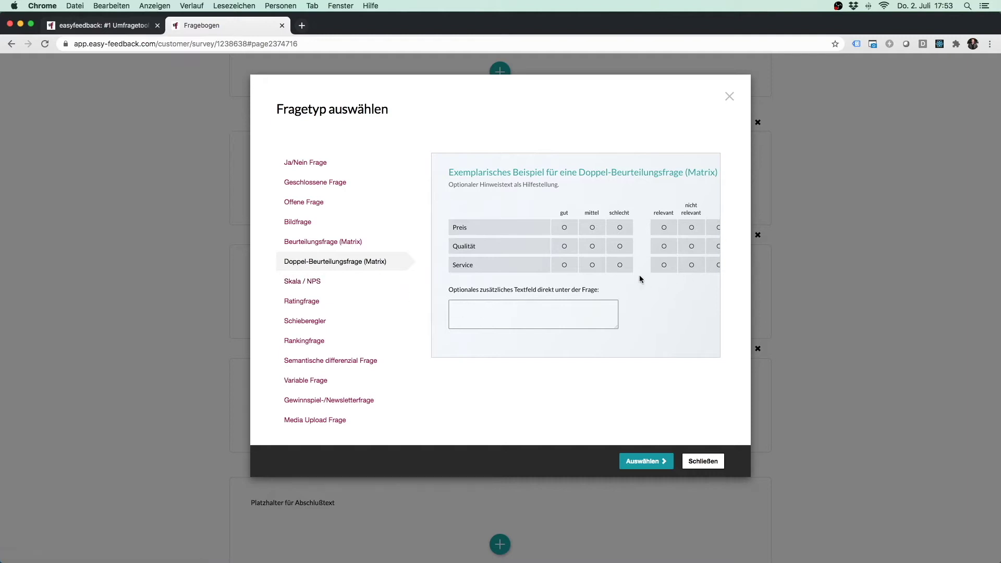
{"action": "left_click", "coordinate": [373, 285]}
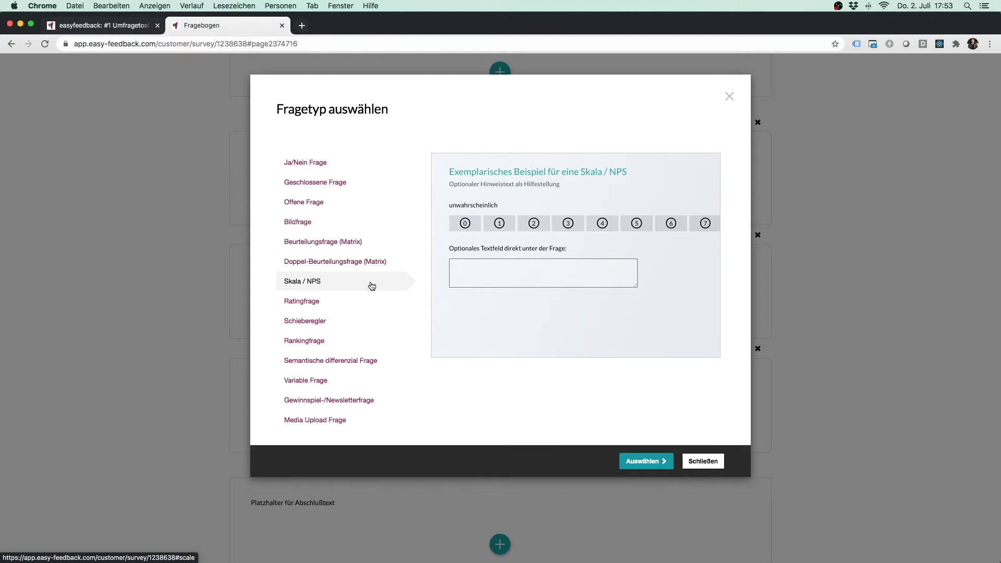
{"action": "left_click", "coordinate": [374, 302]}
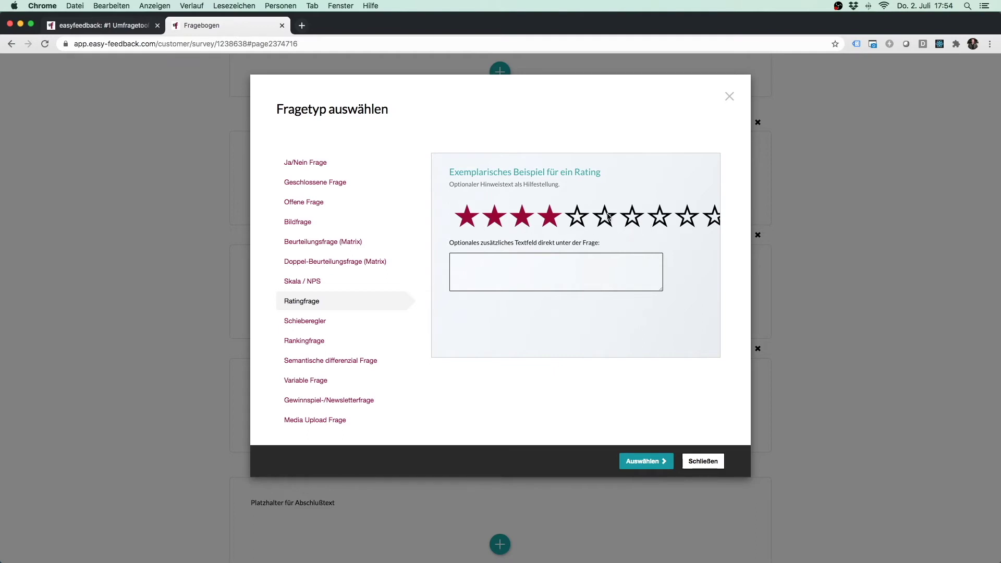
{"action": "left_click", "coordinate": [379, 325]}
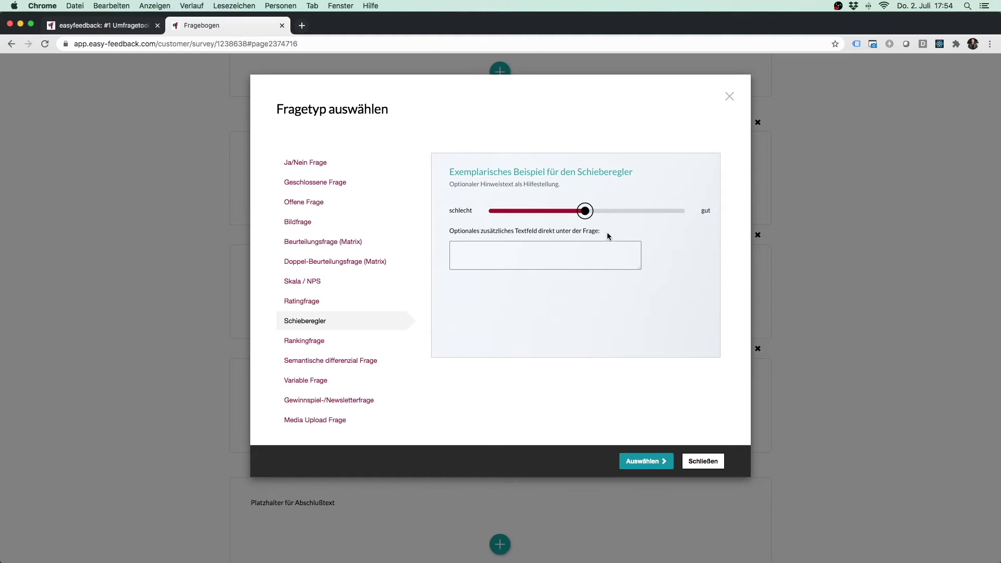
{"action": "left_click", "coordinate": [350, 342]}
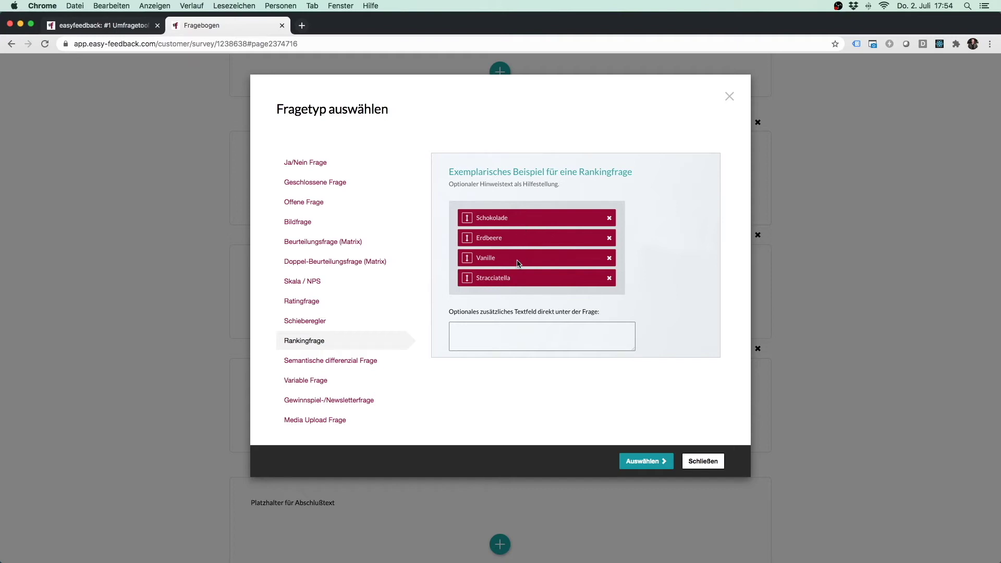
{"action": "left_click", "coordinate": [390, 360]}
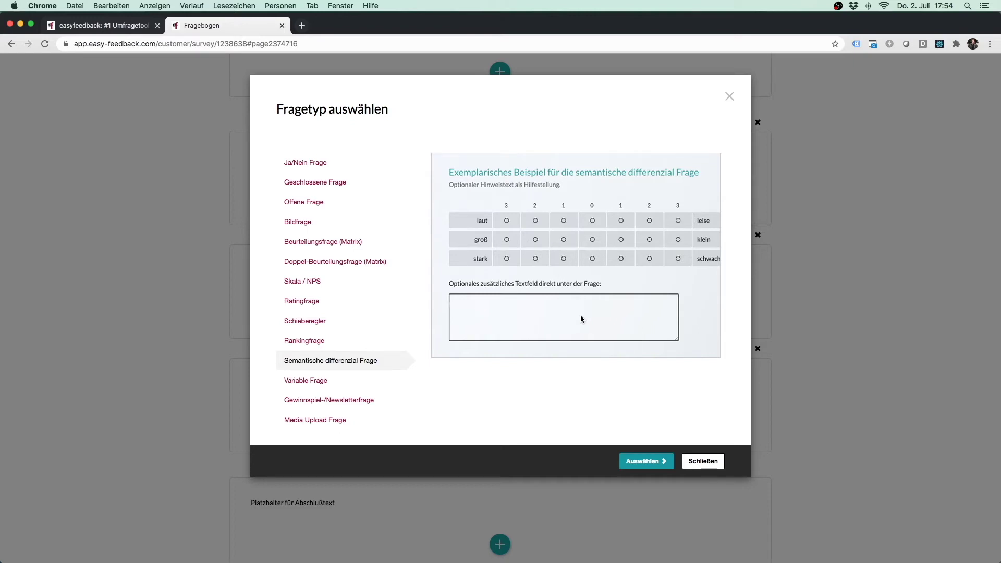
{"action": "left_click", "coordinate": [382, 382]}
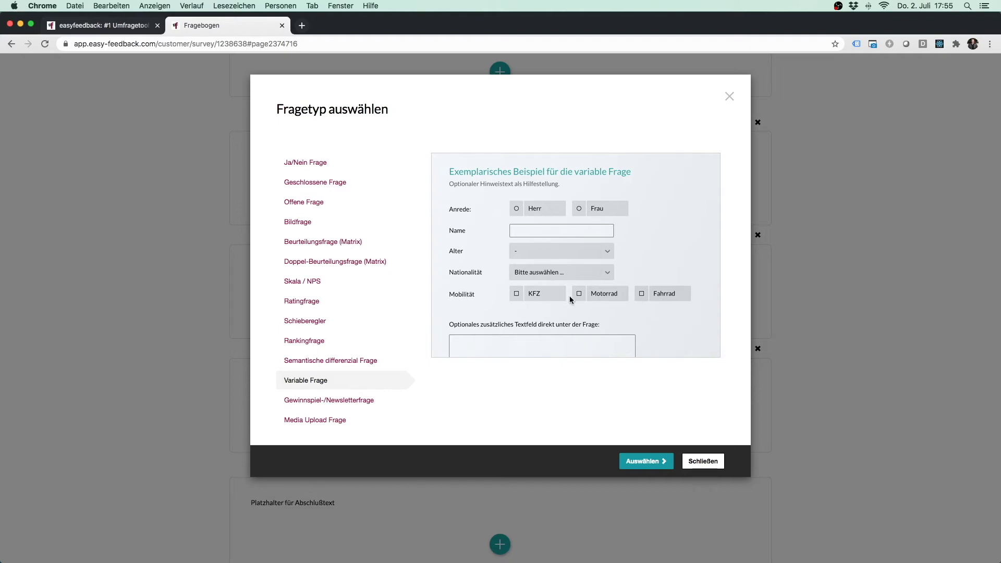
{"action": "left_click", "coordinate": [376, 403]}
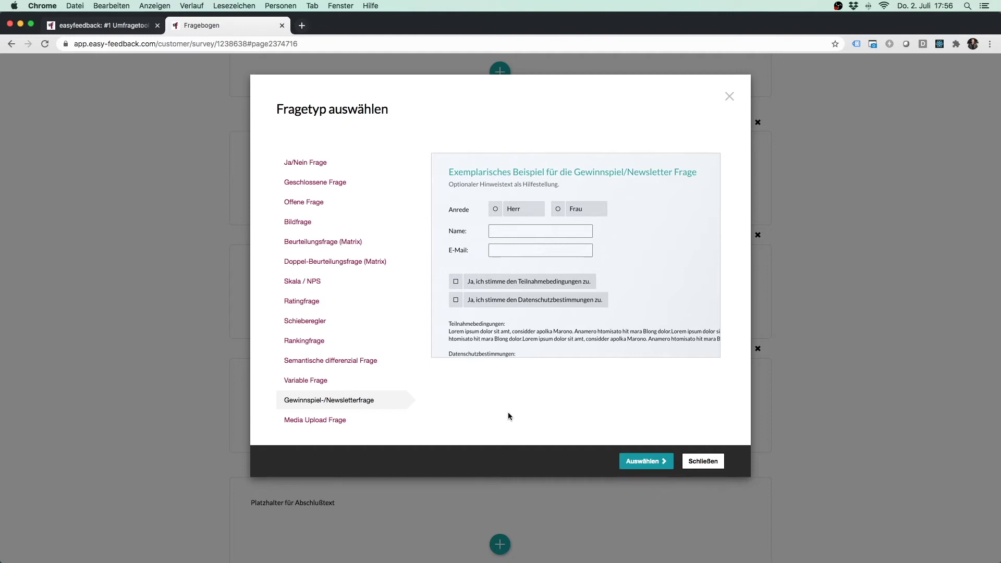
{"action": "left_click", "coordinate": [368, 420]}
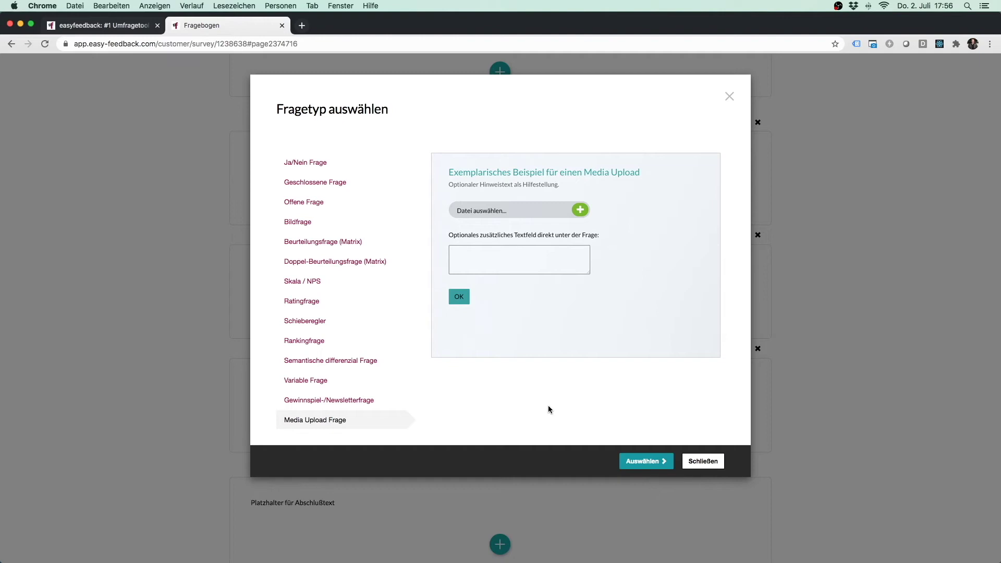
- Create a Geschlossene Frage and enter "Exemplarischer Fragetitel" as its question text
{"action": "left_click", "coordinate": [334, 182]}
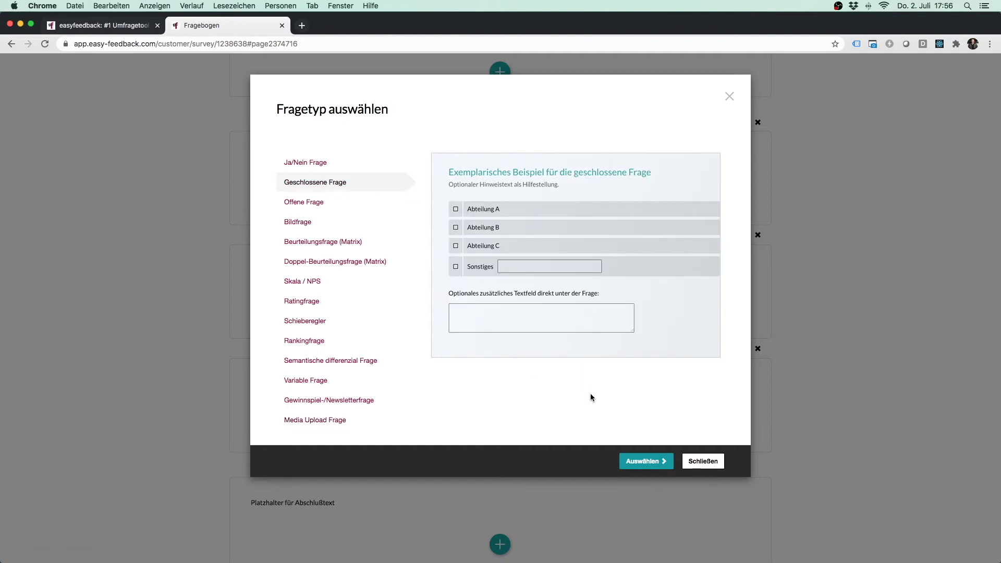
{"action": "left_click", "coordinate": [640, 461]}
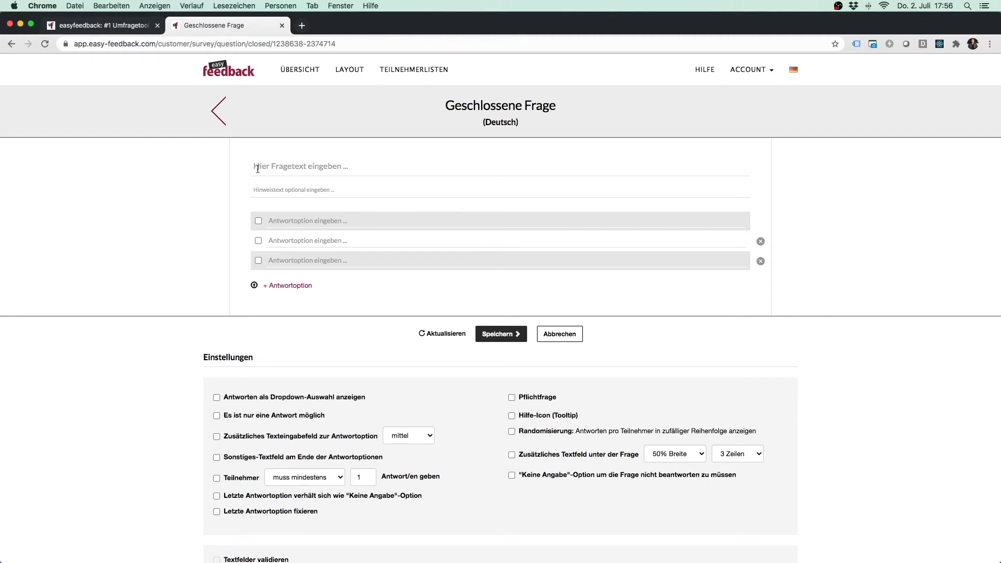
{"action": "left_click", "coordinate": [311, 168]}
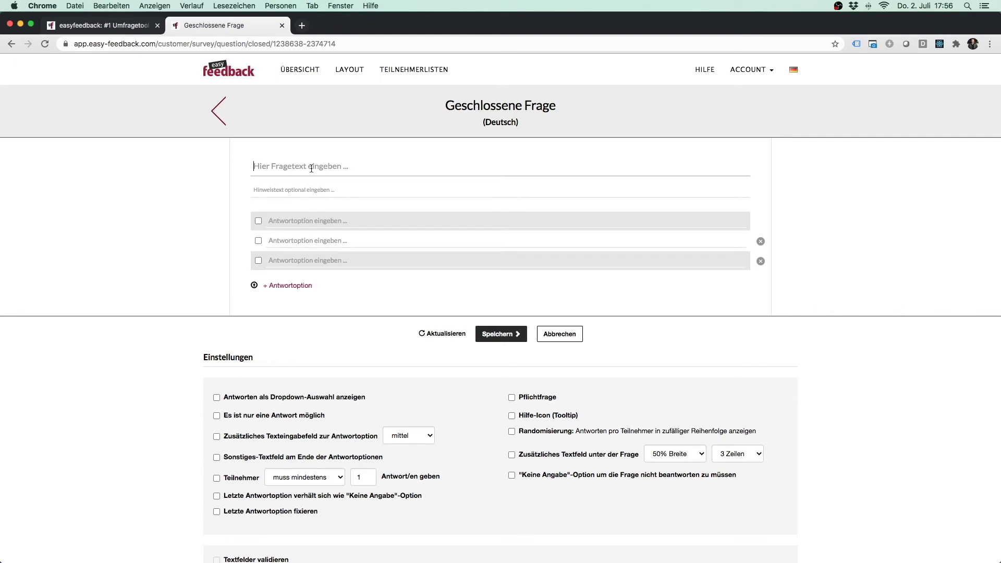
{"action": "left_click", "coordinate": [311, 167]}
{"action": "type", "text": "Exemplarischer Fragetitel"}
{"action": "key", "text": "Return"}
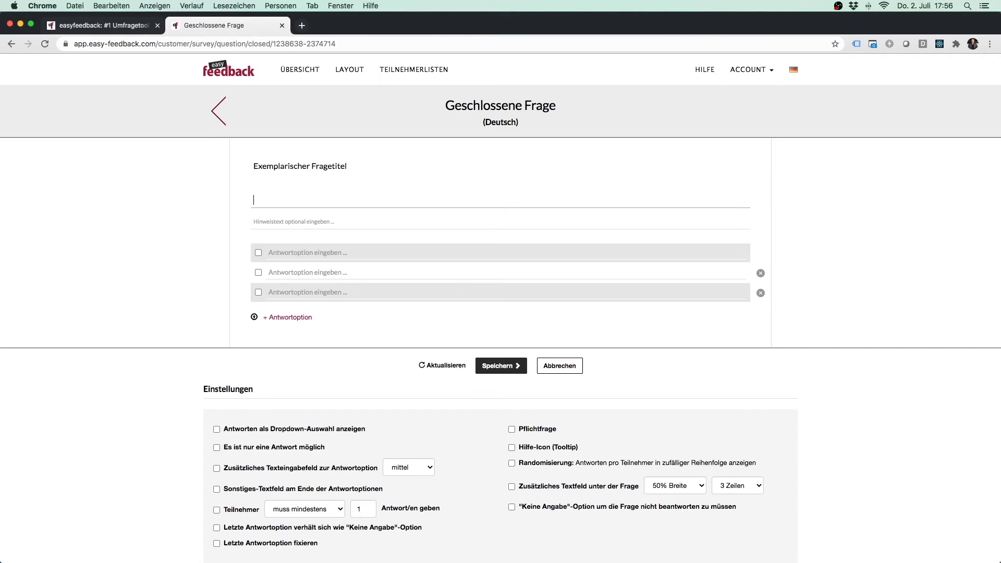
{"action": "key", "text": "BackSpace"}
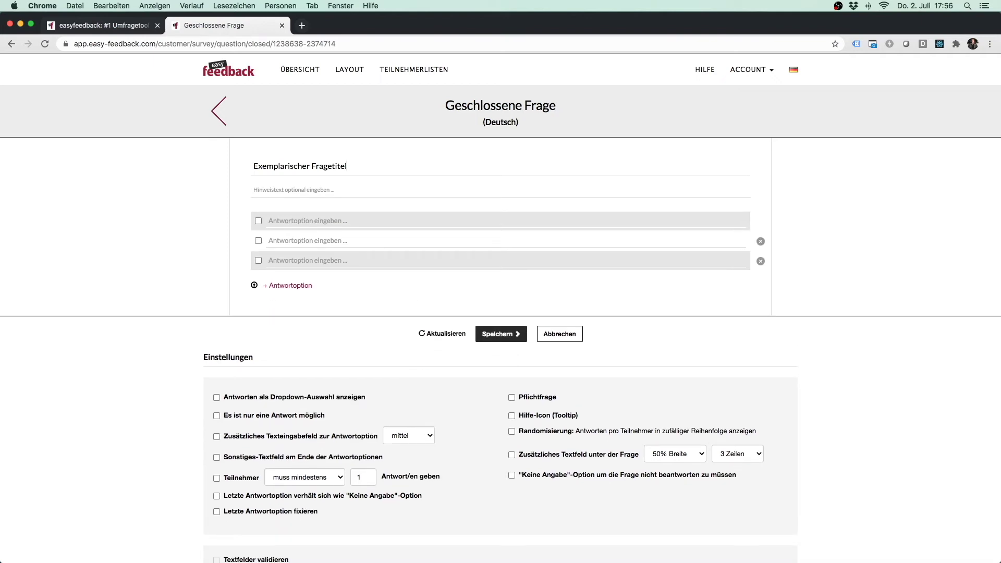
- Enter "Hinweistext lorem ipsum dolor" as the optional hint text of the question
{"action": "left_click", "coordinate": [342, 189]}
{"action": "type", "text": "Hi"}
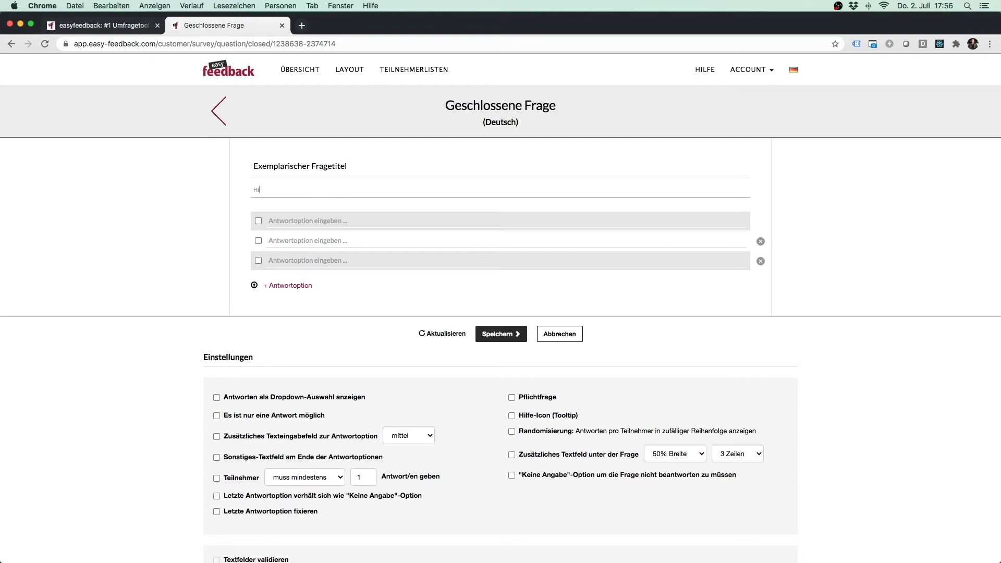
{"action": "type", "text": "nweistext lorem ipsum dolor"}
- Fill in the three answer options as "Antwort 1", "Antwort 2" and "Antwort 3"
{"action": "left_click", "coordinate": [334, 220]}
{"action": "type", "text": "Antwort"}
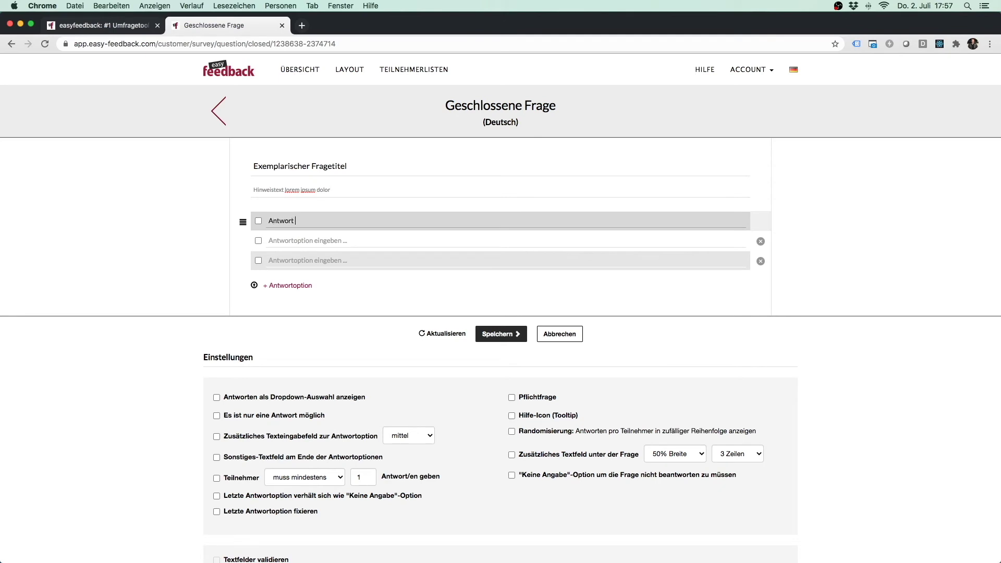
{"action": "type", "text": " 1"}
{"action": "left_click", "coordinate": [345, 235]}
{"action": "type", "text": "Antwort 1"}
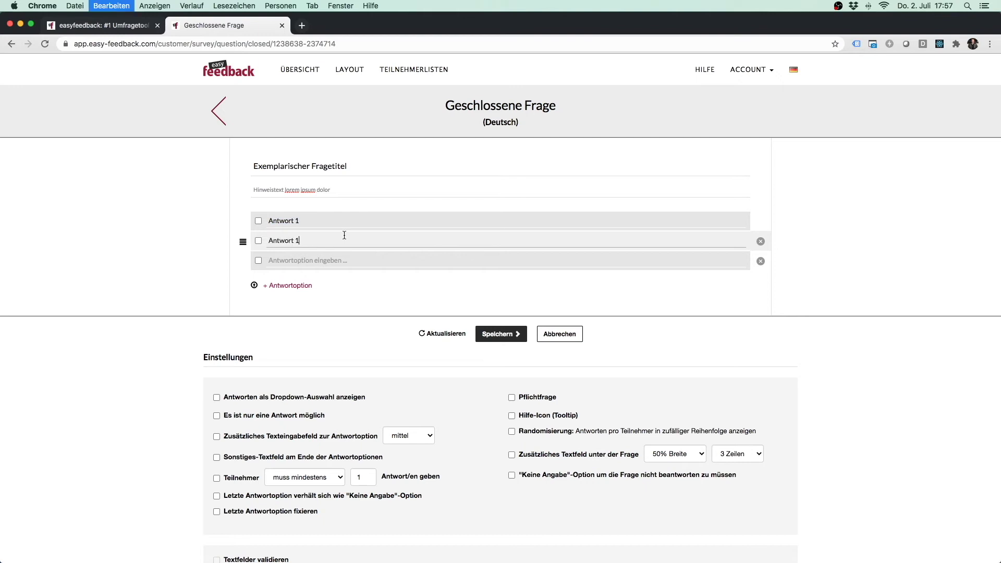
{"action": "key", "text": "BackSpace"}
{"action": "type", "text": "2"}
{"action": "left_click", "coordinate": [469, 260]}
{"action": "type", "text": "Antwort 3"}
- Add four empty answer options below Antwort 3 and remove them again
{"action": "left_click", "coordinate": [295, 286]}
{"action": "left_click", "coordinate": [301, 307]}
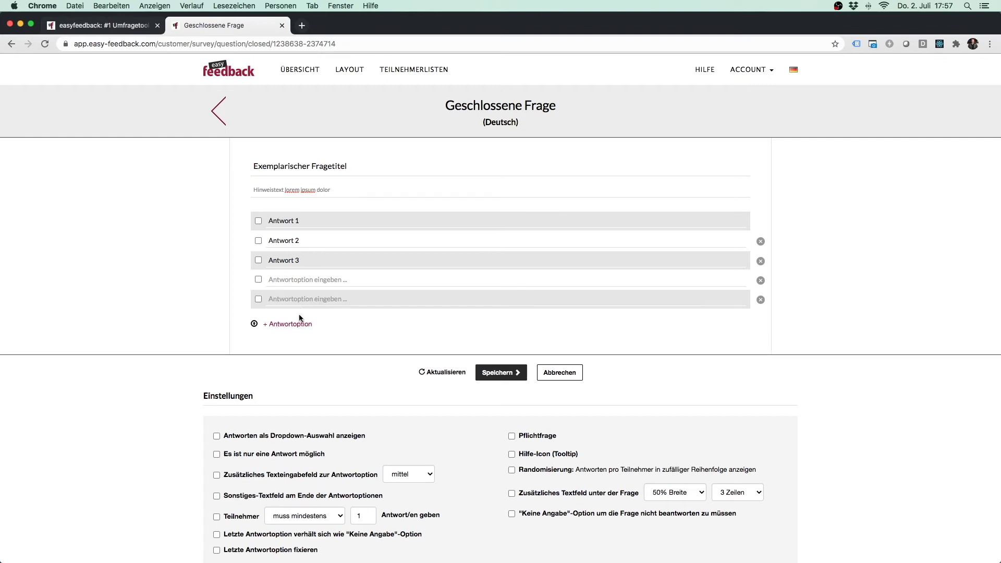
{"action": "left_click", "coordinate": [298, 324]}
{"action": "left_click", "coordinate": [297, 342]}
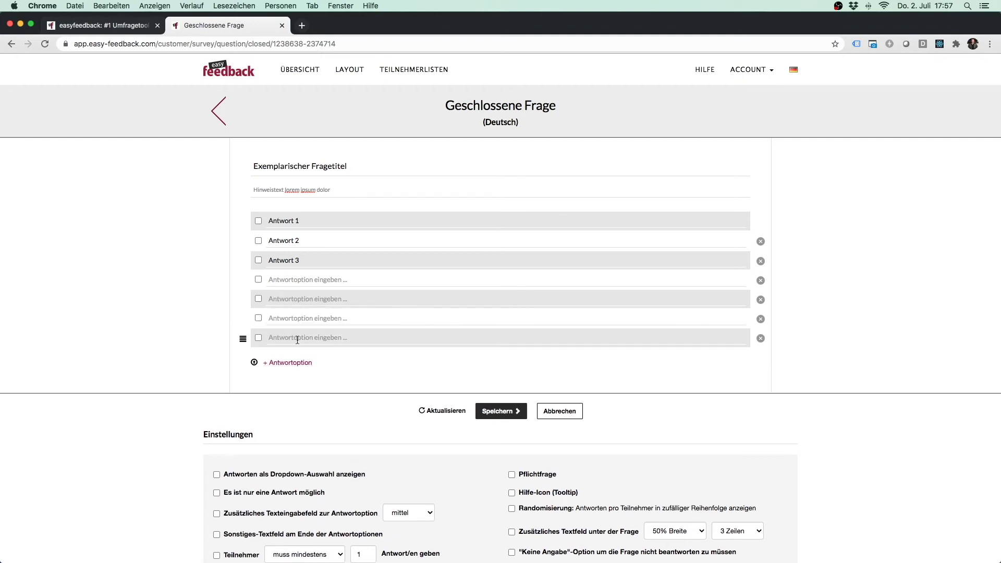
{"action": "left_click", "coordinate": [760, 280]}
{"action": "left_click", "coordinate": [760, 280]}
{"action": "left_click", "coordinate": [760, 281]}
{"action": "left_click", "coordinate": [760, 281]}
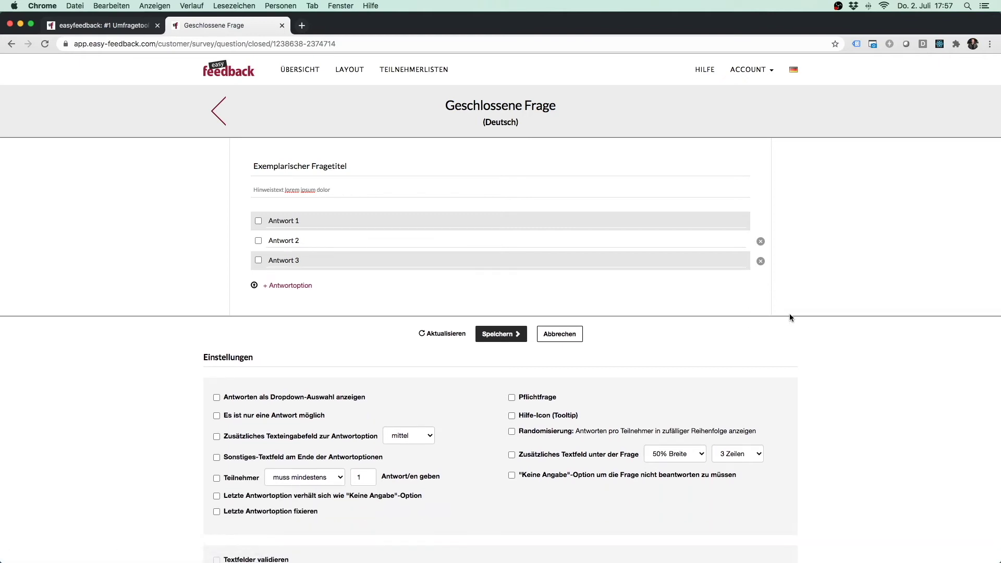
- Make the question a Pflichtfrage and enable its Hilfe-Icon (Tooltip) with the text "lorem ipsum", checking the icon beside the question
{"action": "scroll", "coordinate": [818, 327], "scroll_direction": "down", "scroll_amount": 3}
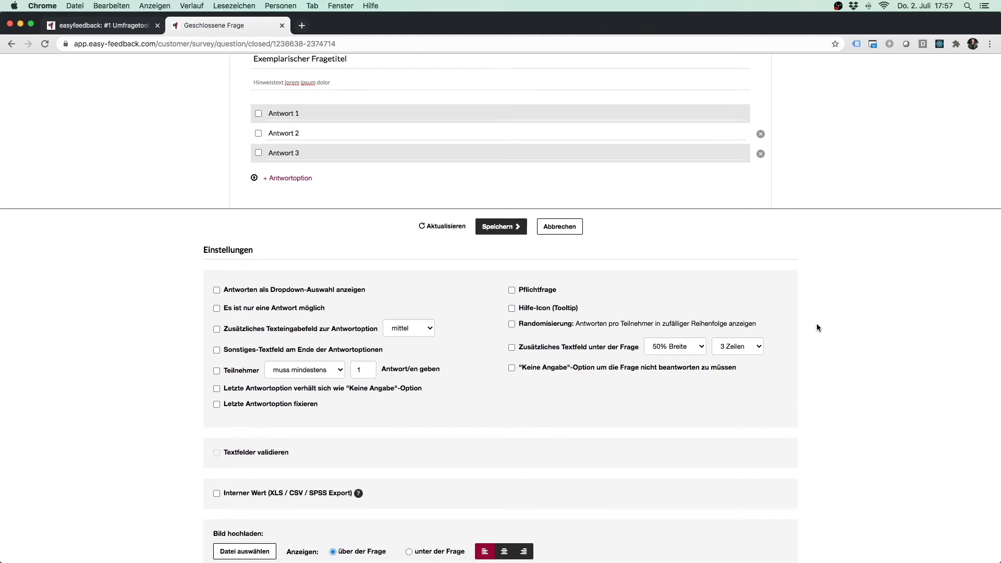
{"action": "scroll", "coordinate": [816, 327], "scroll_direction": "down", "scroll_amount": 2}
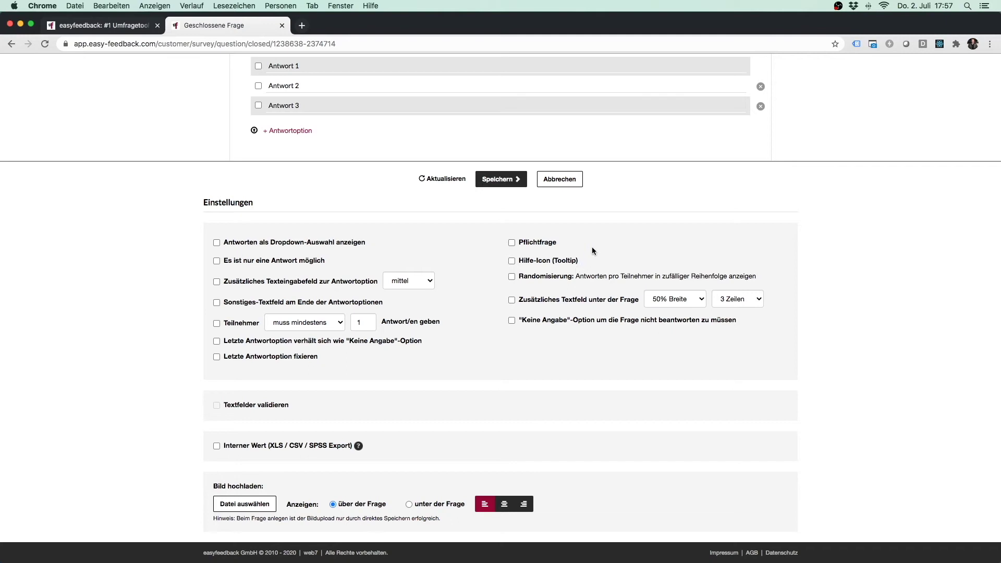
{"action": "left_click", "coordinate": [545, 247]}
{"action": "left_click", "coordinate": [567, 262]}
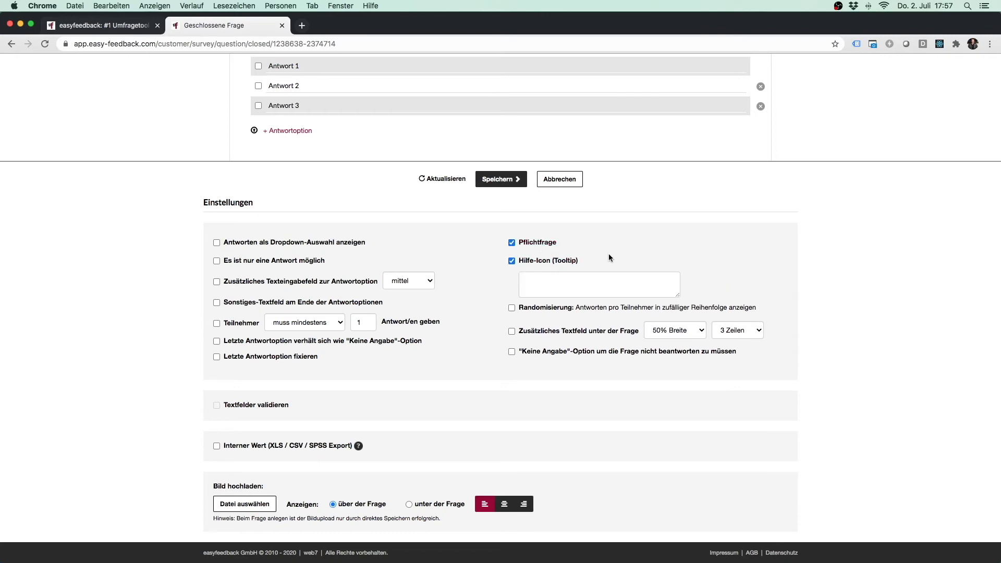
{"action": "type", "text": "lorem ipsum"}
{"action": "scroll", "coordinate": [827, 259], "scroll_direction": "up", "scroll_amount": 5}
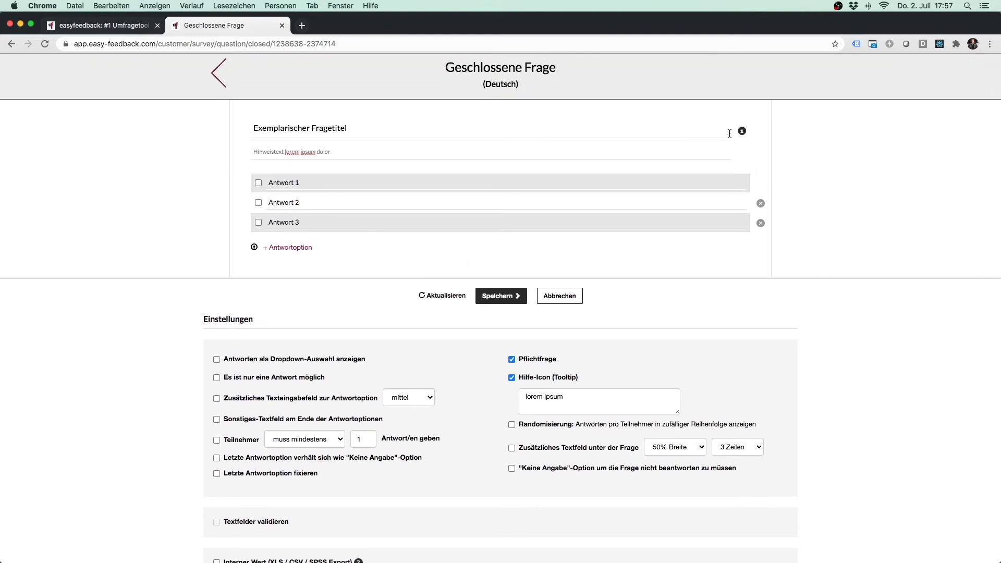
{"action": "mouse_move", "coordinate": [745, 133]}
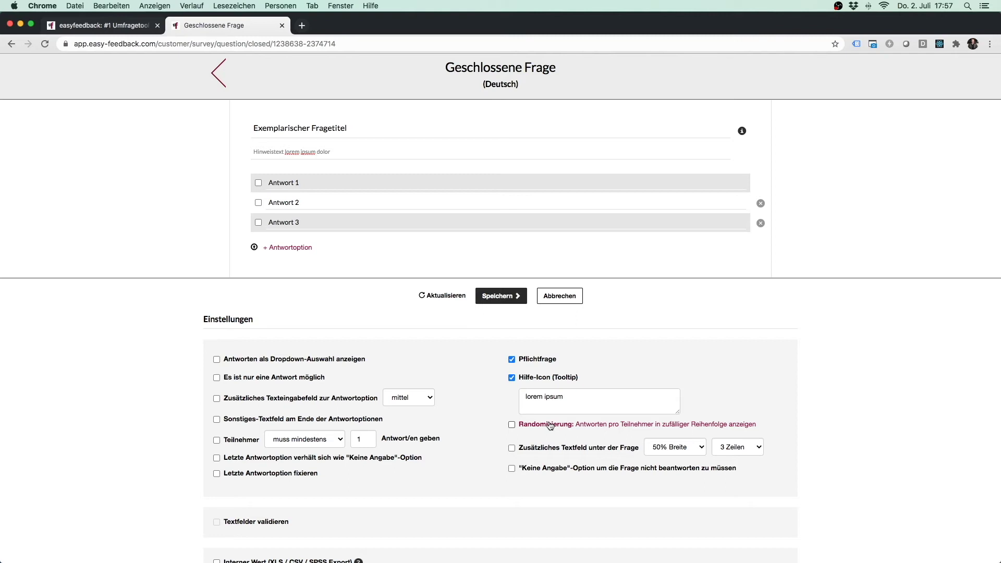
- Enable the additional text field under the question and label it "Bitte nenne die Gründe für deine Meinung:"
{"action": "left_click", "coordinate": [551, 450]}
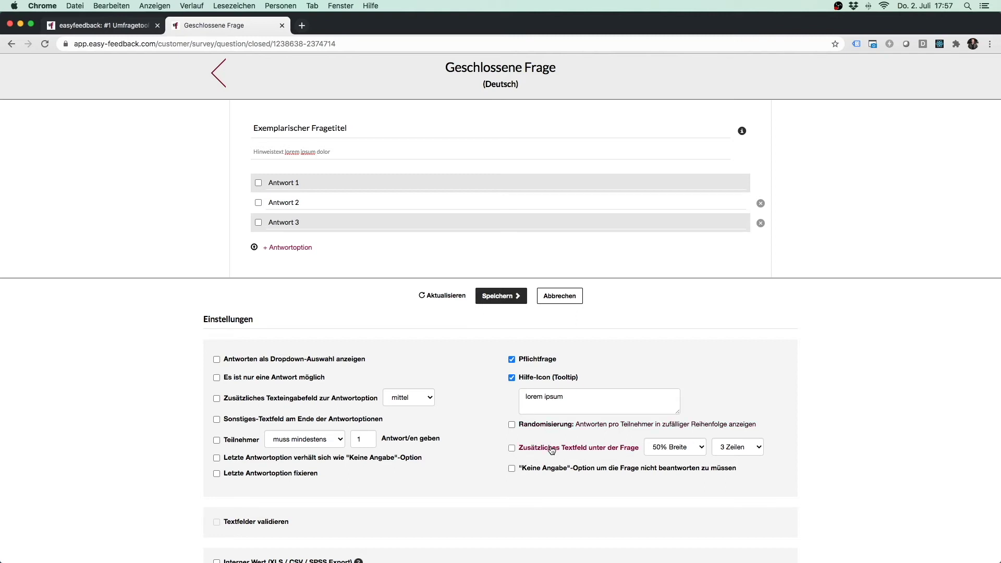
{"action": "left_click", "coordinate": [437, 268]}
{"action": "type", "text": "Bitte"}
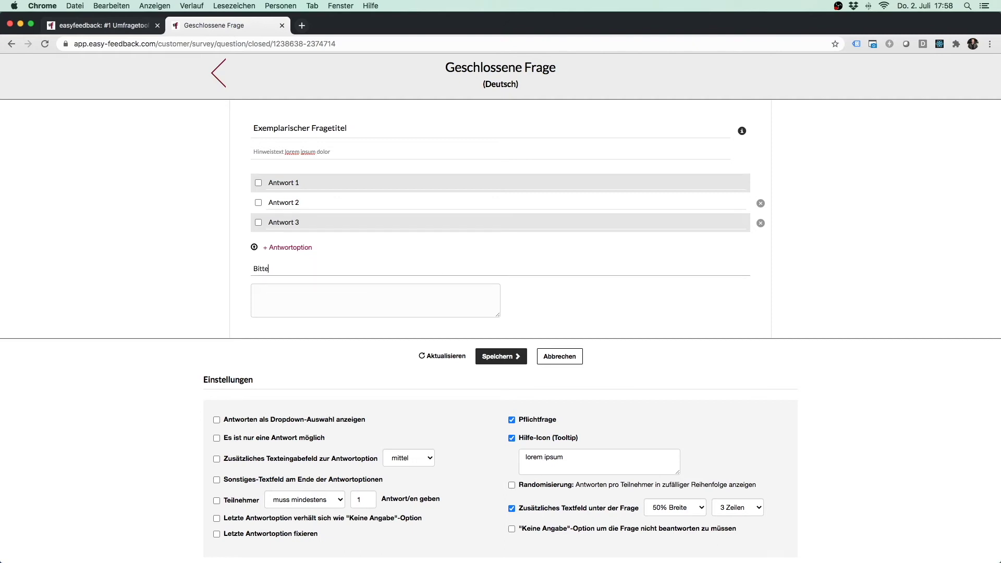
{"action": "type", "text": " nenne die Gründe für deine Meinung:"}
- Set the additional text field's size to 75% Breite and 5 Zeilen
{"action": "scroll", "coordinate": [747, 357], "scroll_direction": "down", "scroll_amount": 2}
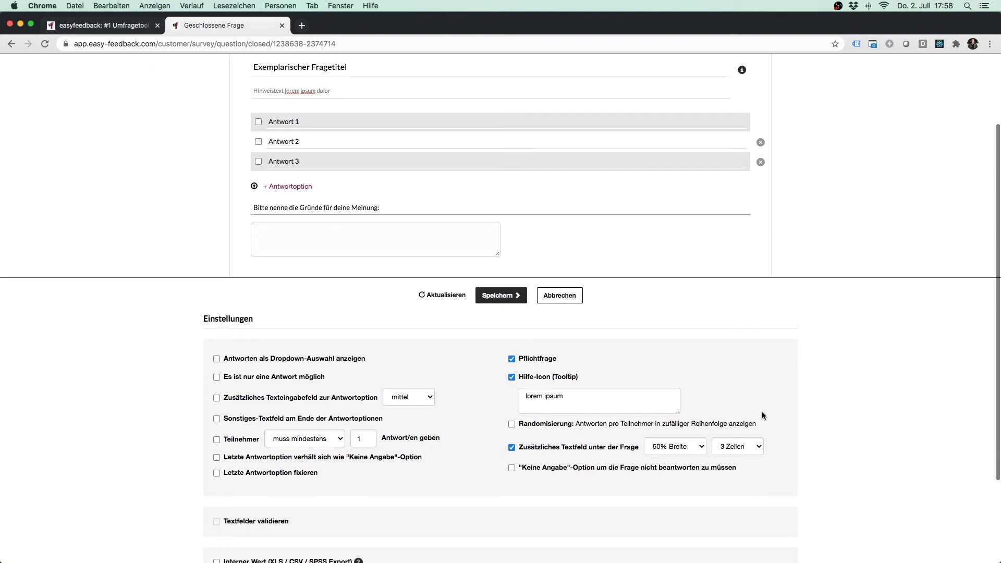
{"action": "left_click", "coordinate": [686, 448]}
{"action": "left_click", "coordinate": [686, 454]}
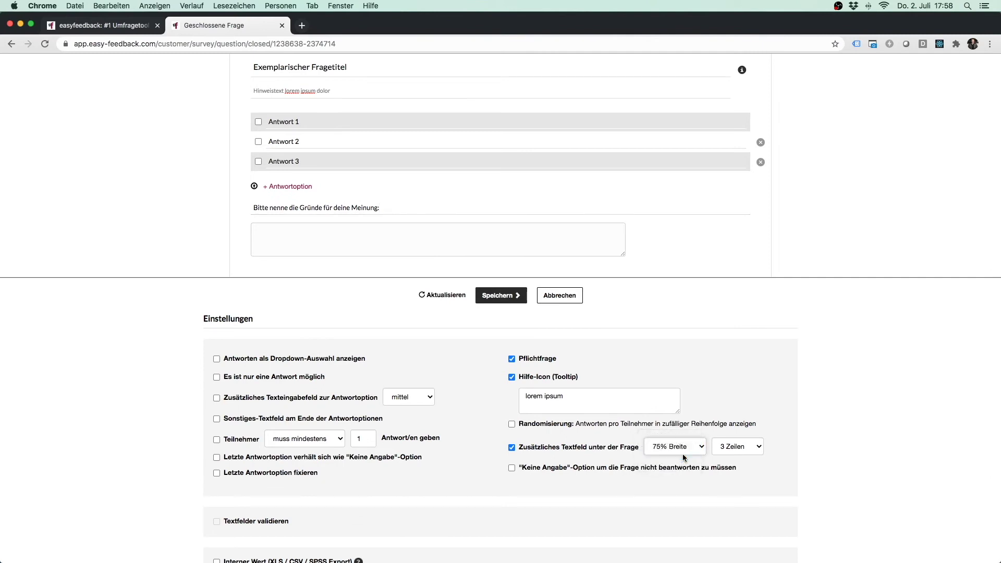
{"action": "left_click", "coordinate": [748, 448]}
{"action": "left_click", "coordinate": [754, 463]}
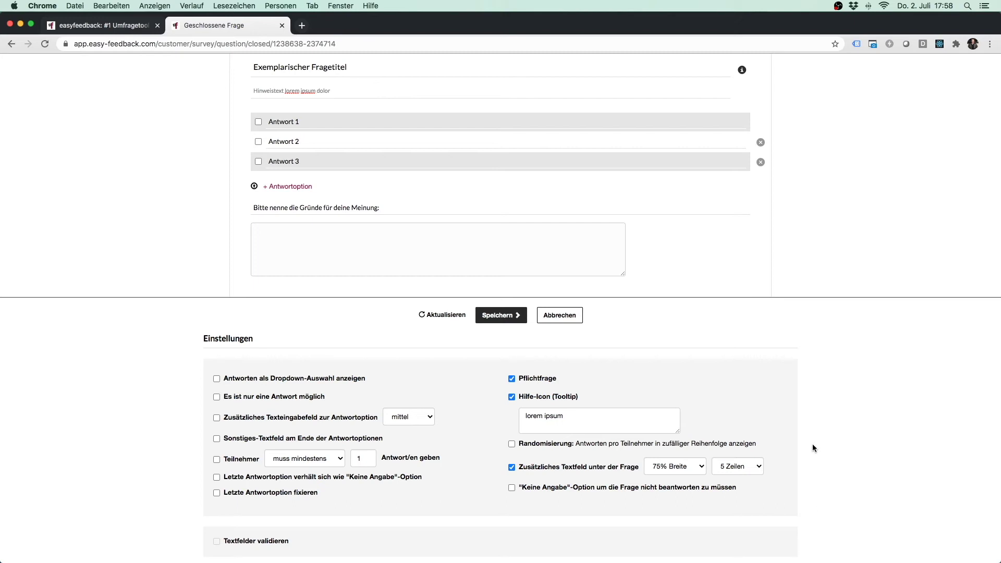
- Enable the "Keine Angabe"-Option for the question and restrict participants to a single answer with "Es ist nur eine Antwort möglich"
{"action": "left_click", "coordinate": [537, 490]}
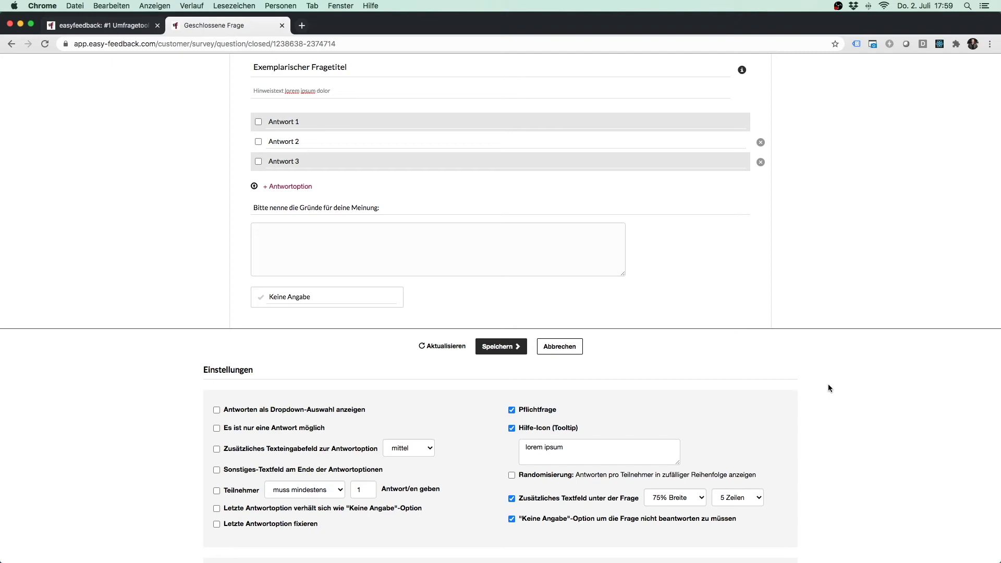
{"action": "scroll", "coordinate": [829, 388], "scroll_direction": "down", "scroll_amount": 5}
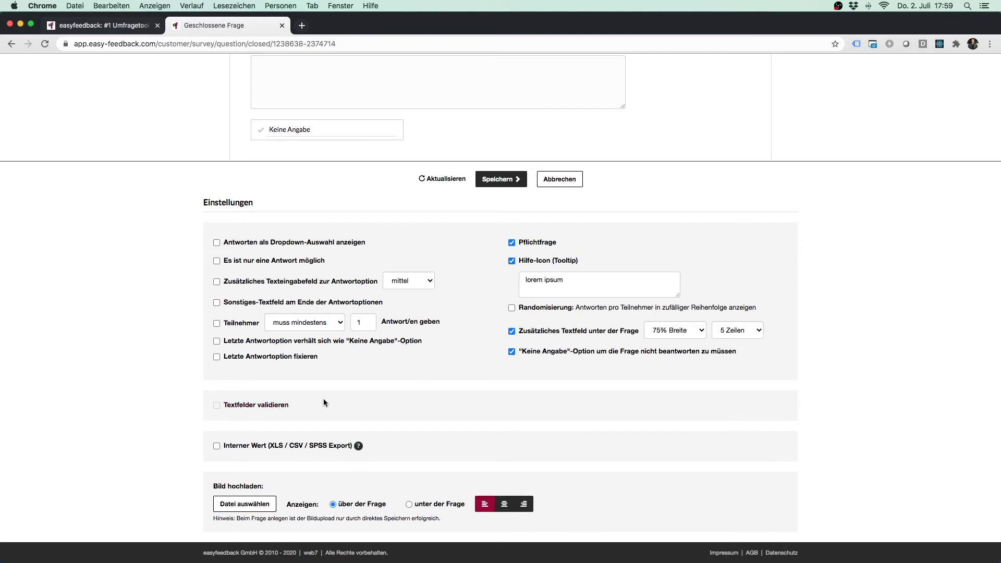
{"action": "scroll", "coordinate": [494, 397], "scroll_direction": "up", "scroll_amount": 4}
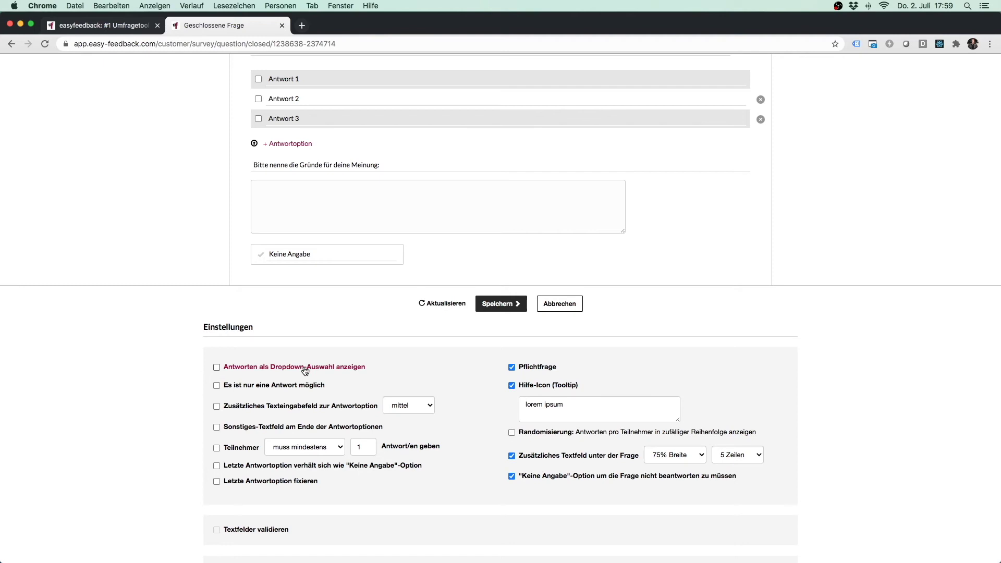
{"action": "left_click", "coordinate": [291, 386]}
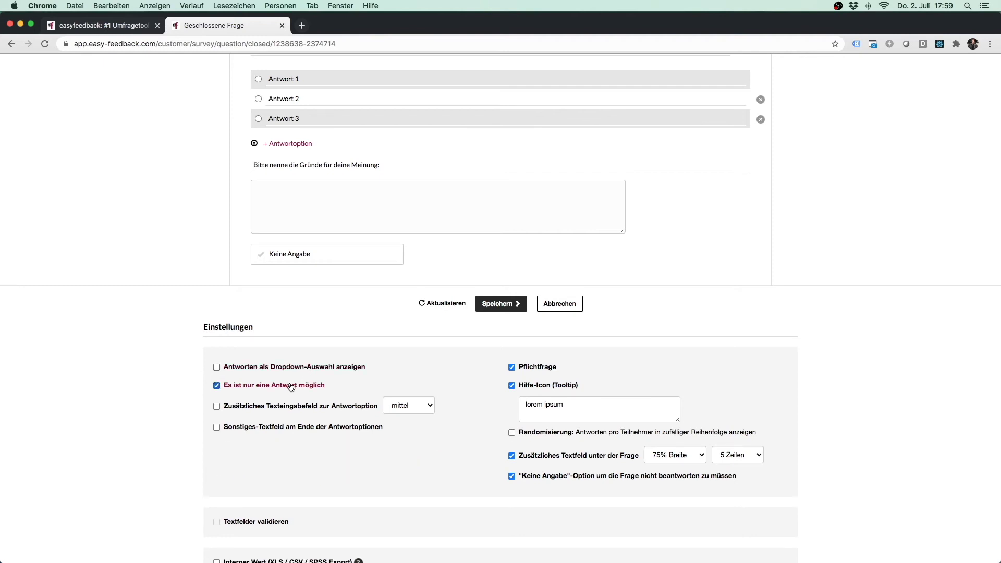
{"action": "mouse_move", "coordinate": [261, 117]}
- Enable the additional text input field for the answer options, refresh the question, and deactivate the field for Antwort 1 and Antwort 3
{"action": "left_click", "coordinate": [266, 412]}
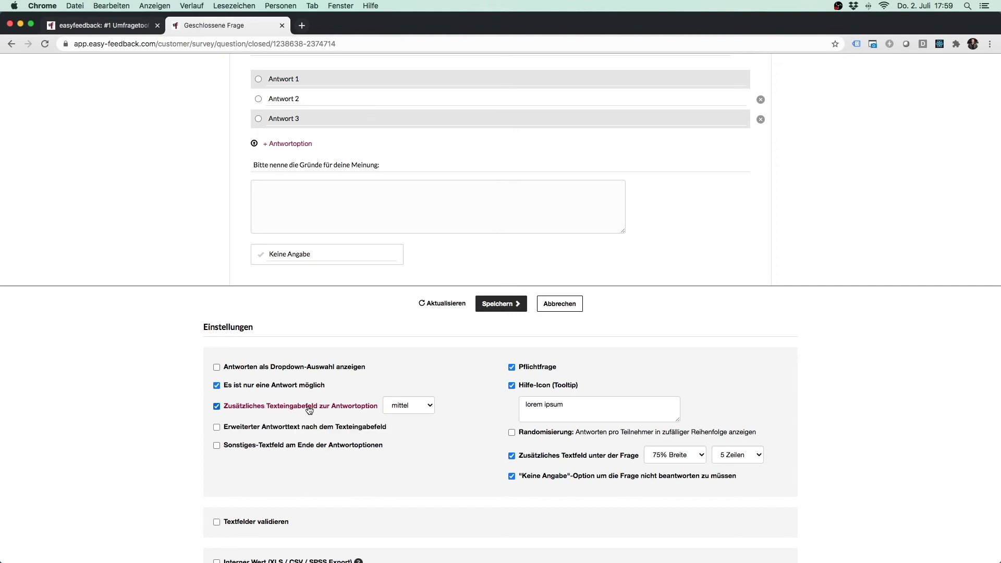
{"action": "left_click", "coordinate": [443, 303]}
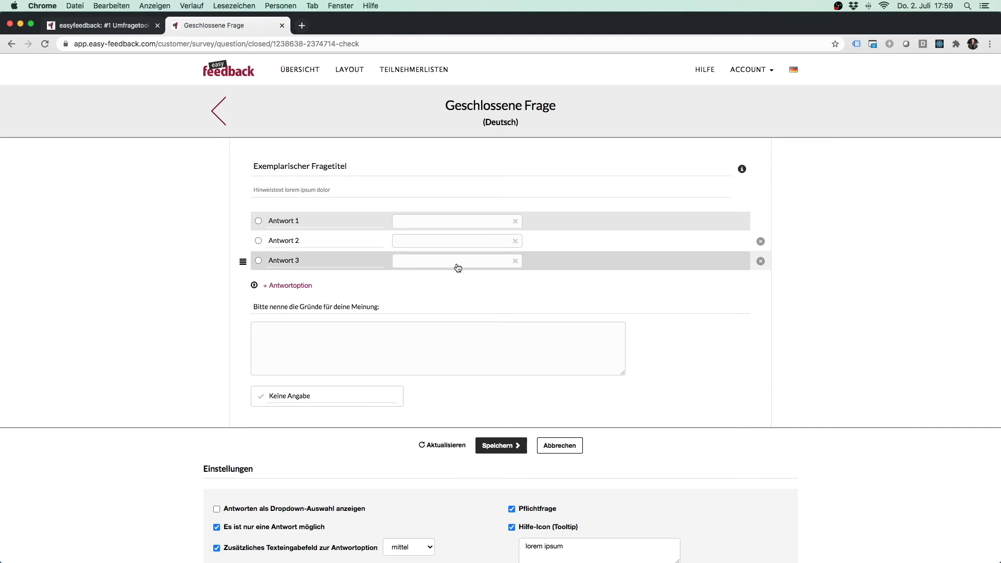
{"action": "left_click", "coordinate": [453, 225]}
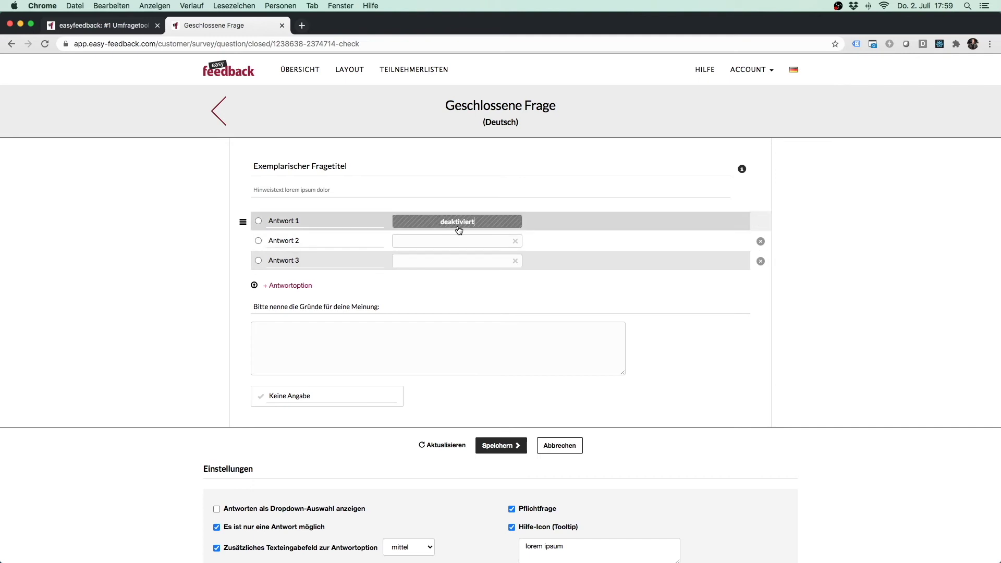
{"action": "left_click", "coordinate": [455, 264]}
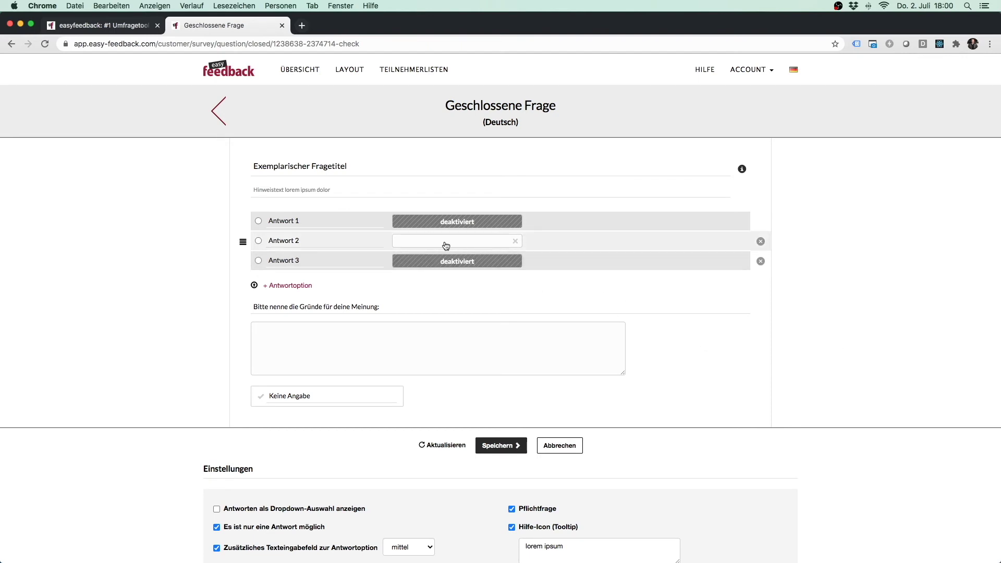
- Add a Sonstiges text field at the end of the answer options
{"action": "scroll", "coordinate": [721, 336], "scroll_direction": "down", "scroll_amount": 3}
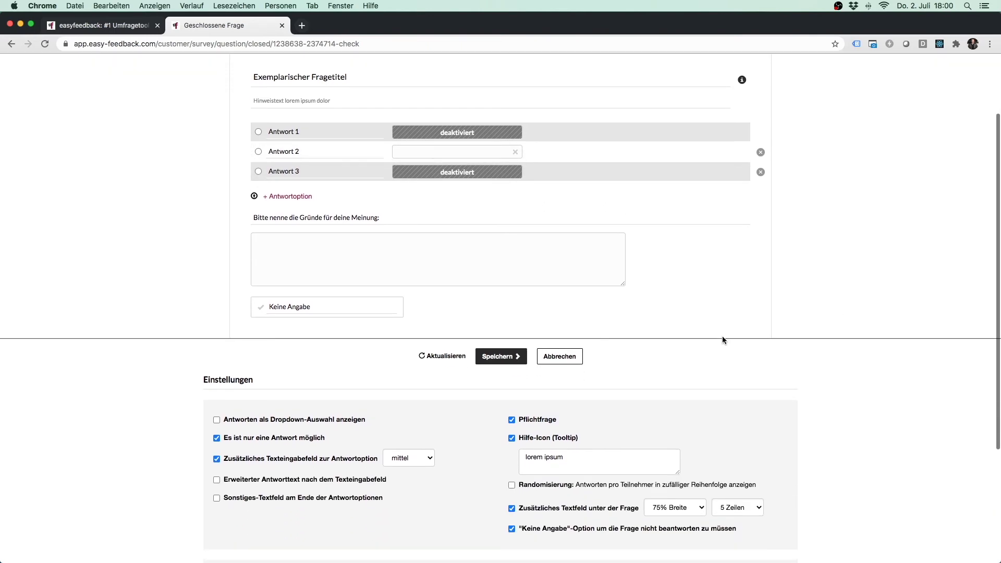
{"action": "left_click", "coordinate": [358, 497]}
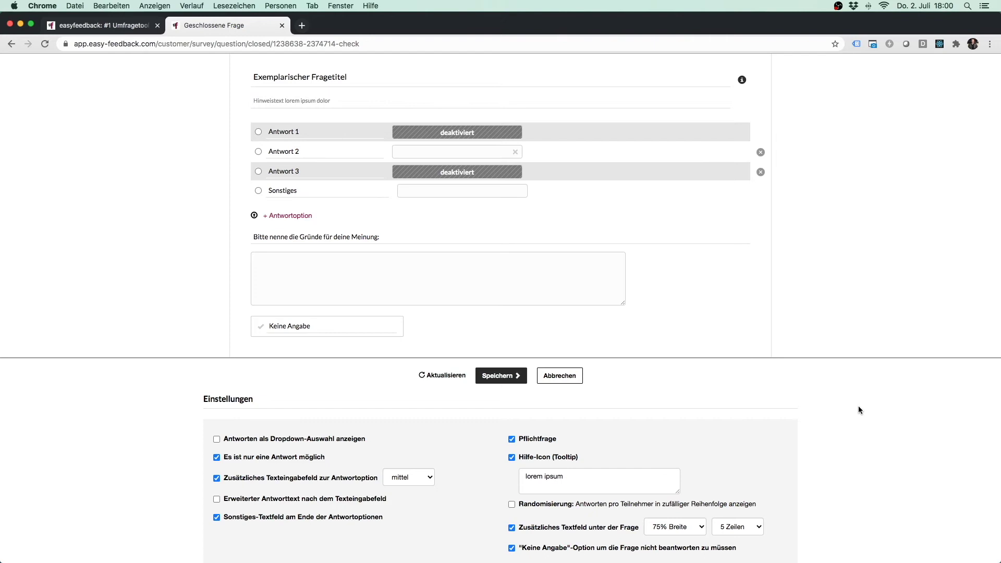
- Enable validation of the text fields and set Antwort 1's validation type to Zeichenlänge
{"action": "scroll", "coordinate": [858, 407], "scroll_direction": "down", "scroll_amount": 3}
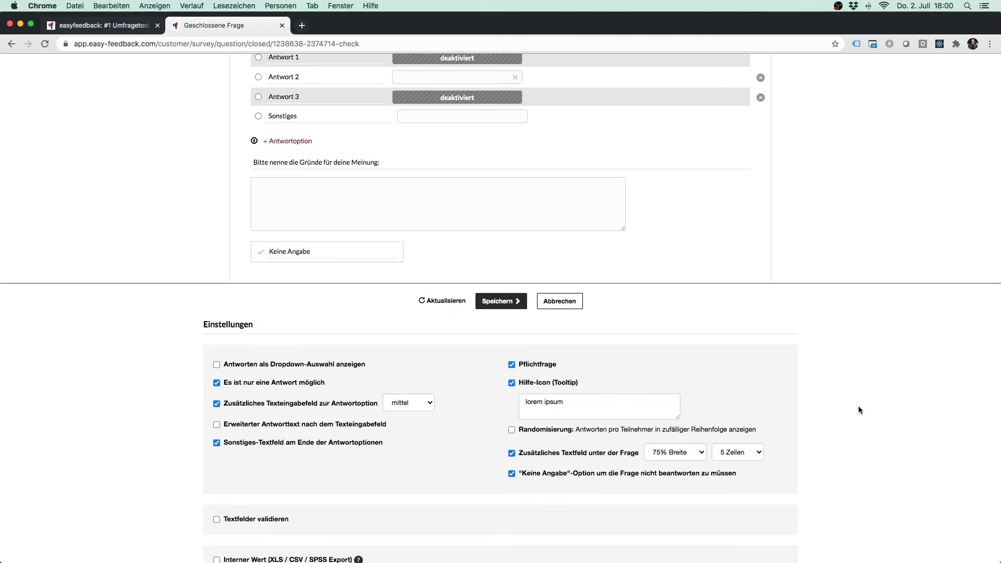
{"action": "scroll", "coordinate": [858, 406], "scroll_direction": "down", "scroll_amount": 4}
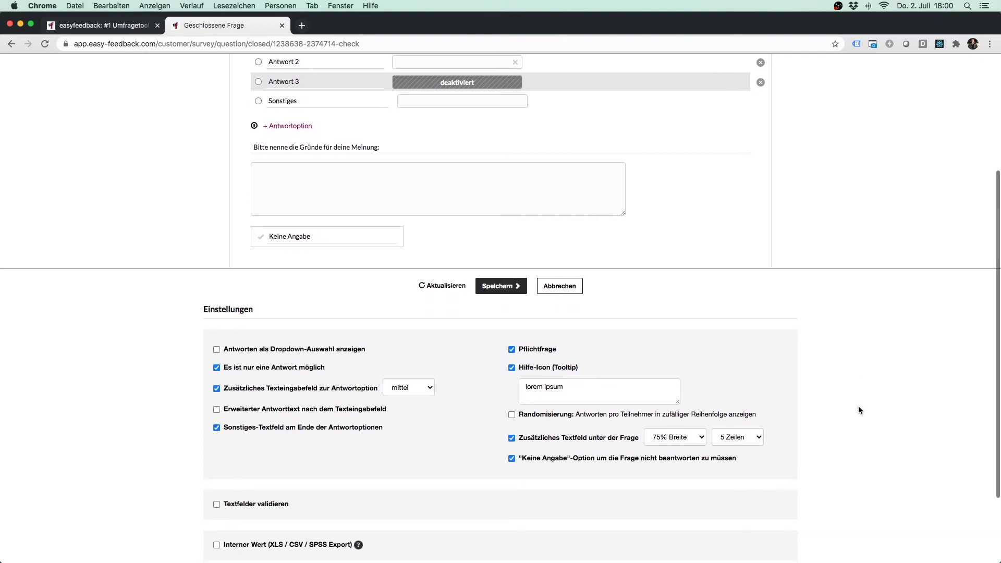
{"action": "scroll", "coordinate": [858, 405], "scroll_direction": "down", "scroll_amount": 1}
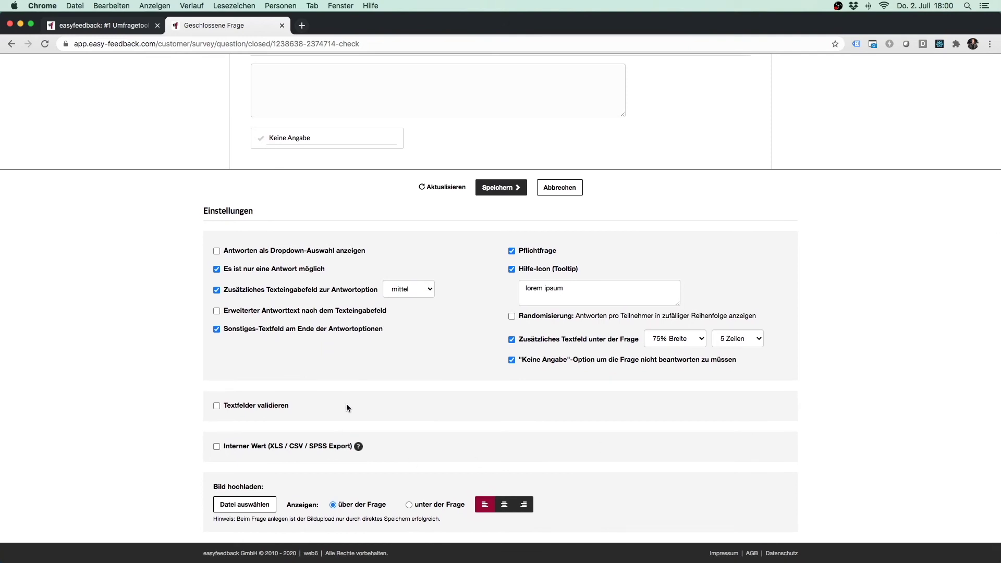
{"action": "left_click", "coordinate": [264, 409]}
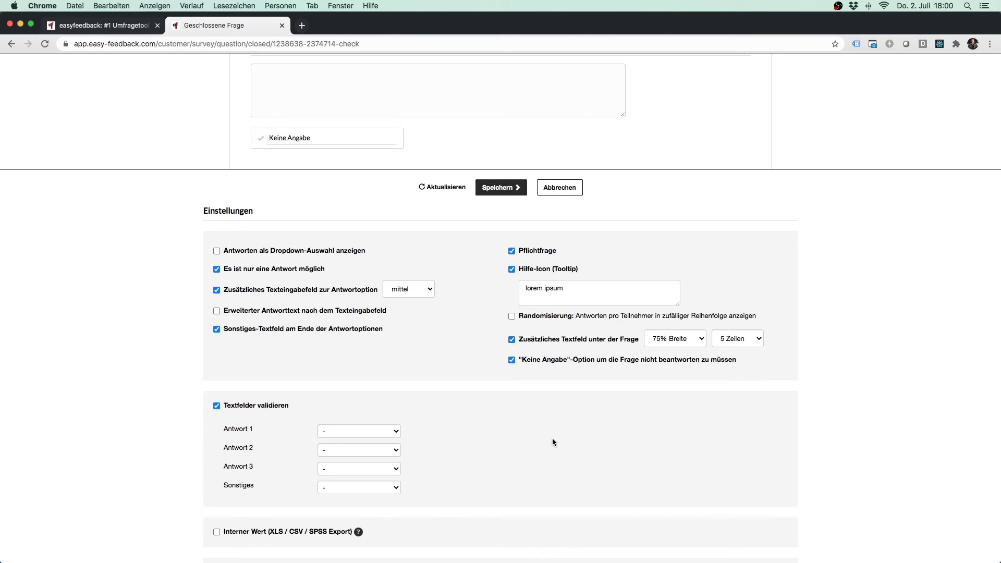
{"action": "scroll", "coordinate": [552, 439], "scroll_direction": "down", "scroll_amount": 2}
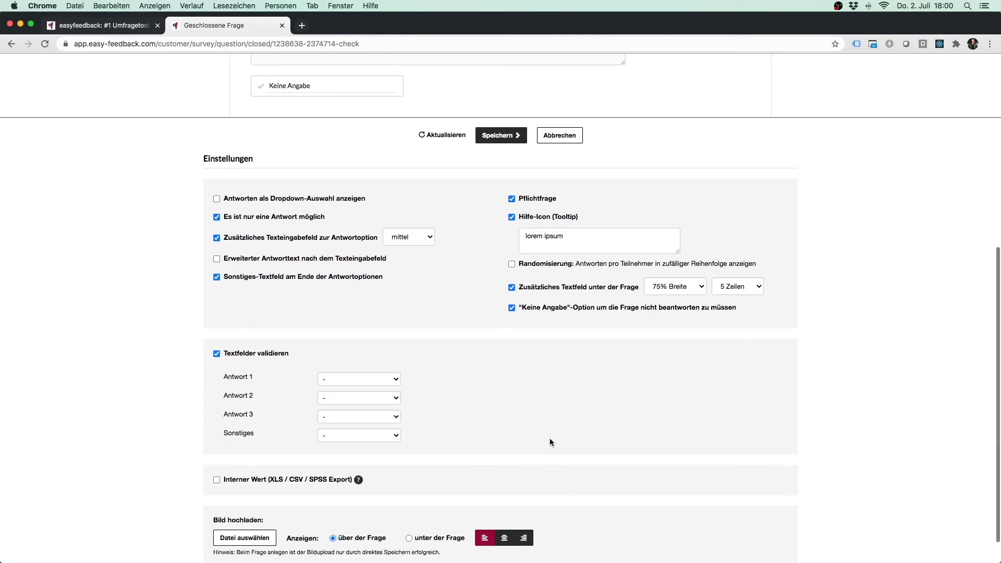
{"action": "left_click", "coordinate": [395, 379]}
{"action": "left_click", "coordinate": [373, 387]}
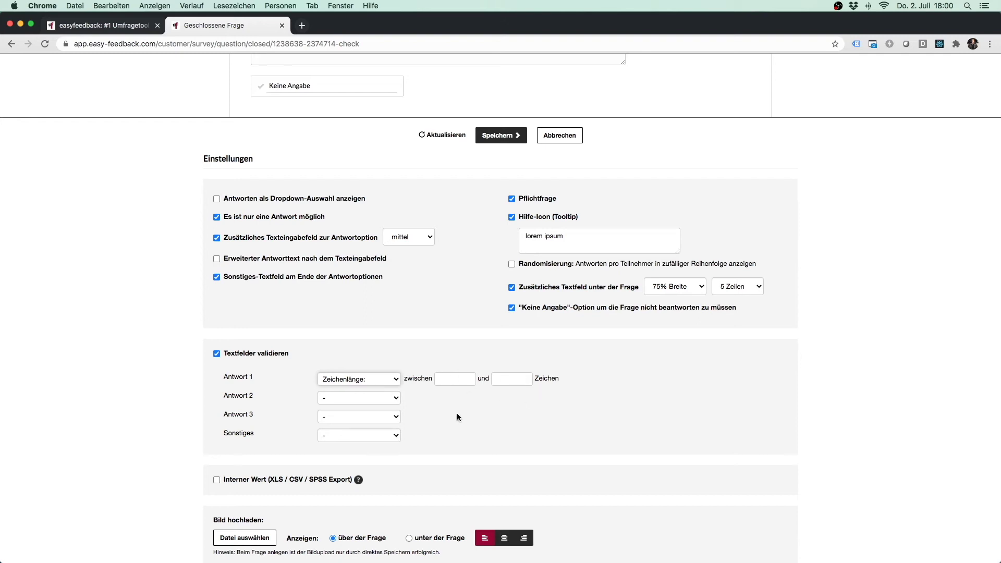
- Try the validation types Ganze Zahl, Dezimalzahl and Datum for Antwort 2, checking the calendar of the date range's start field
{"action": "left_click", "coordinate": [356, 396]}
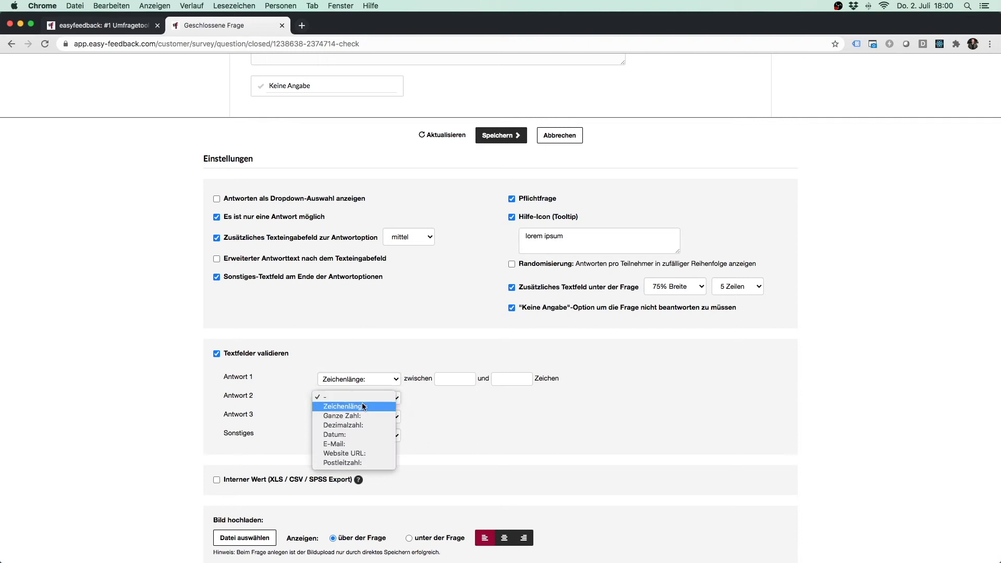
{"action": "left_click", "coordinate": [367, 416]}
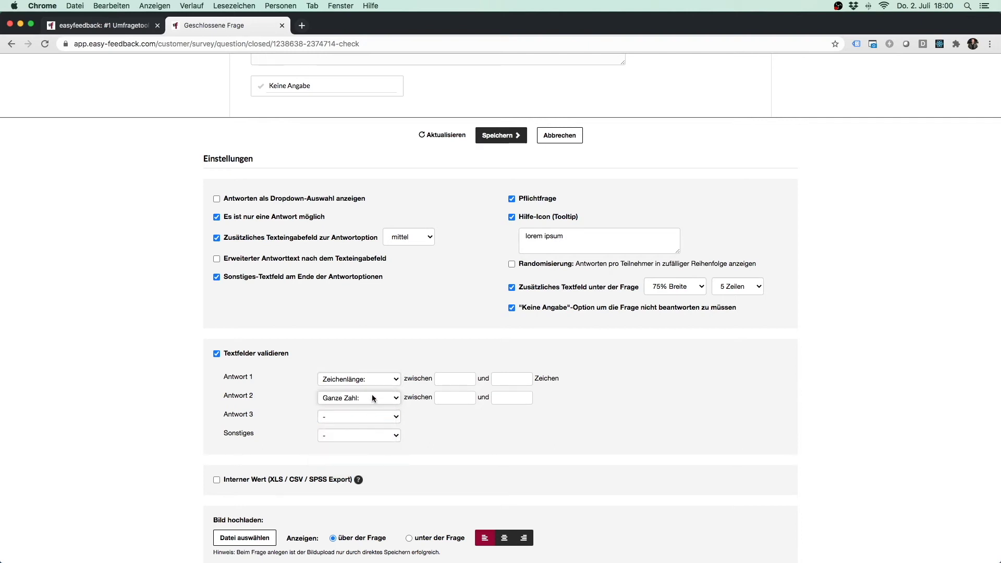
{"action": "left_click", "coordinate": [371, 396]}
{"action": "left_click", "coordinate": [373, 407]}
{"action": "left_click", "coordinate": [373, 398]}
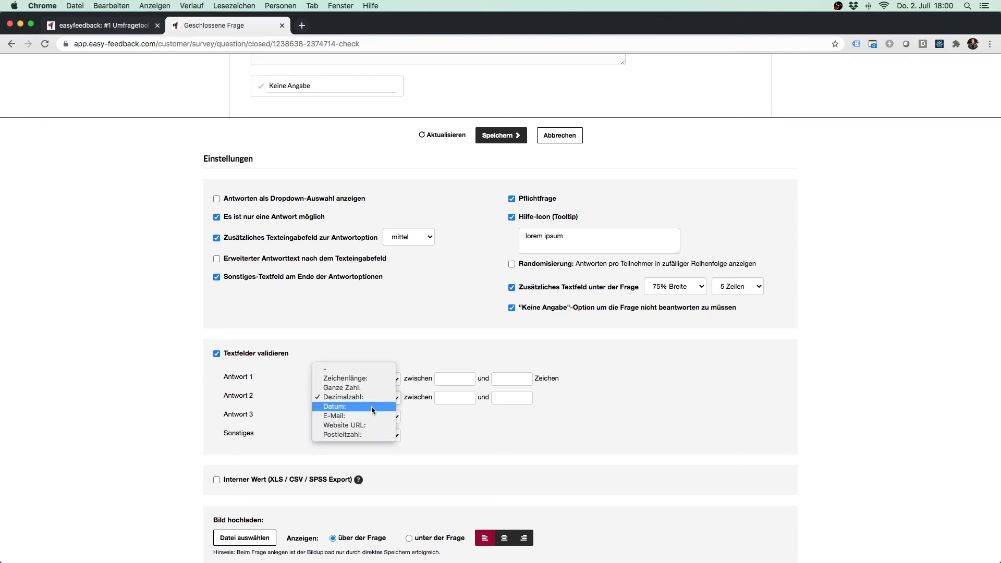
{"action": "left_click", "coordinate": [371, 406]}
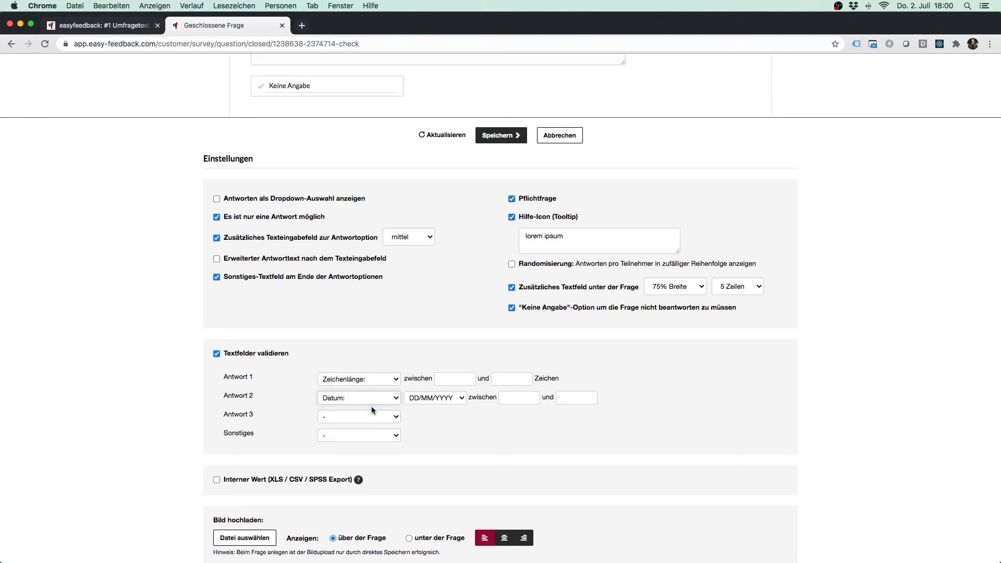
{"action": "left_click", "coordinate": [507, 398]}
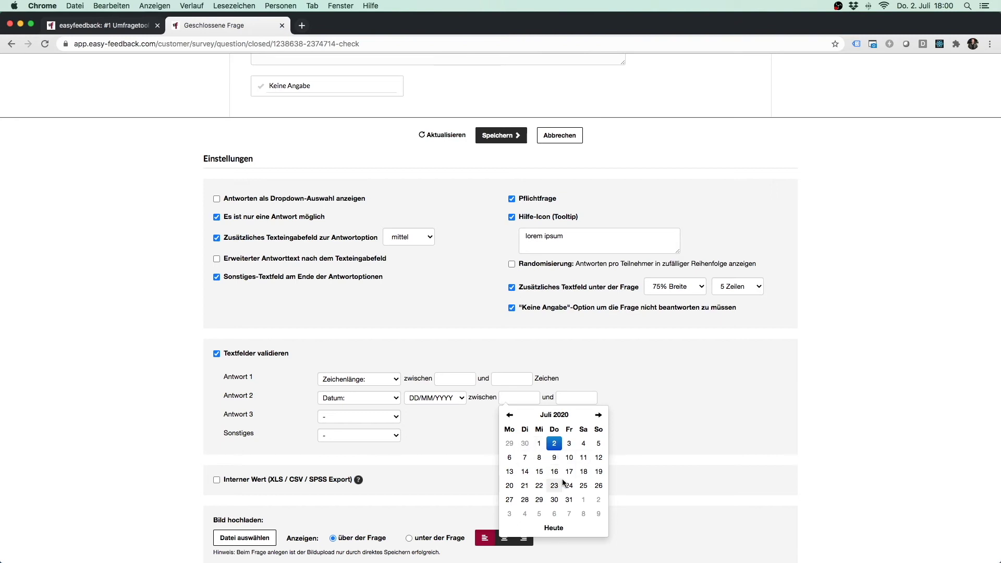
{"action": "left_click", "coordinate": [640, 439]}
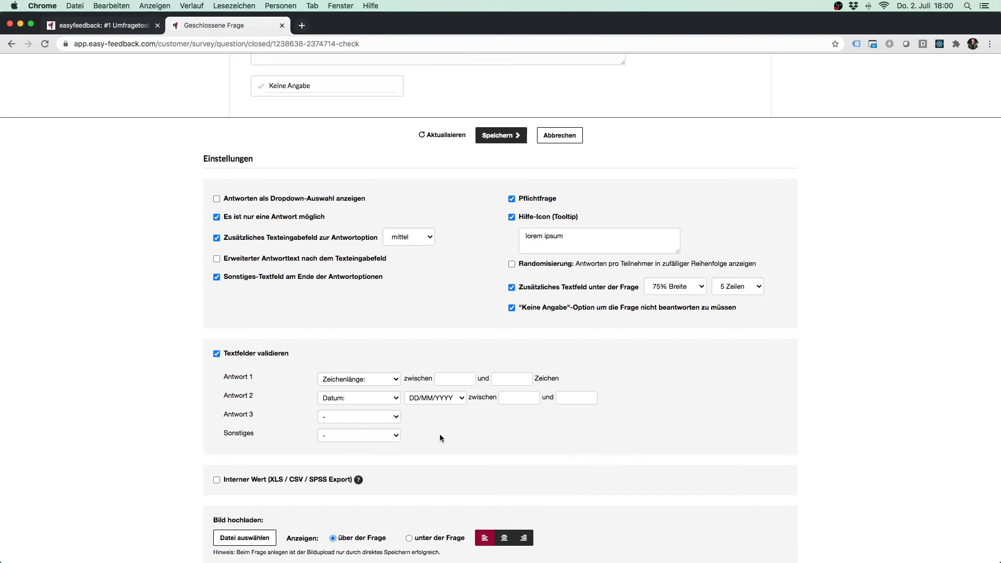
- Try E-Mail and Website URL as Antwort 2's validation type, and settle on Postleitzahl
{"action": "left_click", "coordinate": [377, 396]}
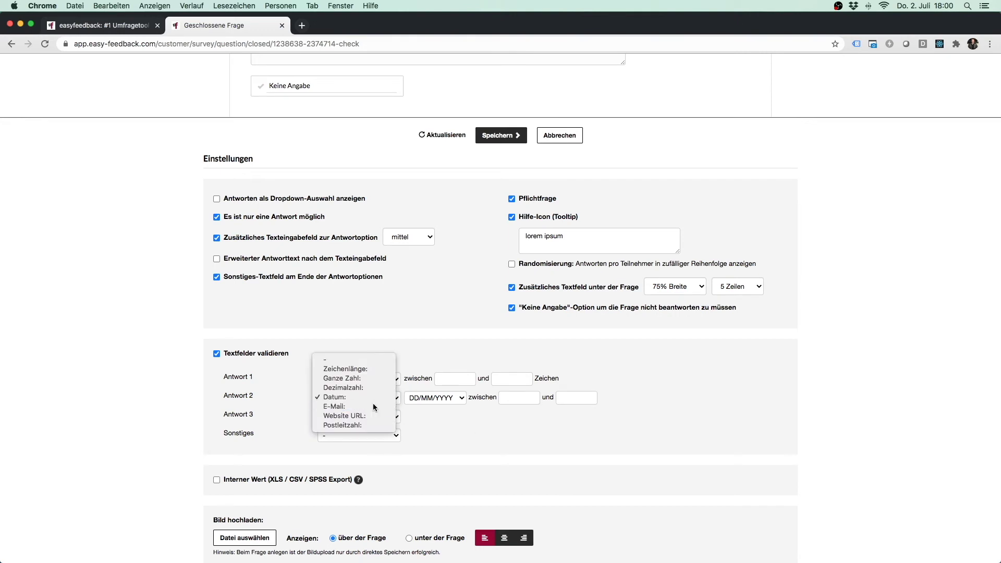
{"action": "left_click", "coordinate": [373, 404]}
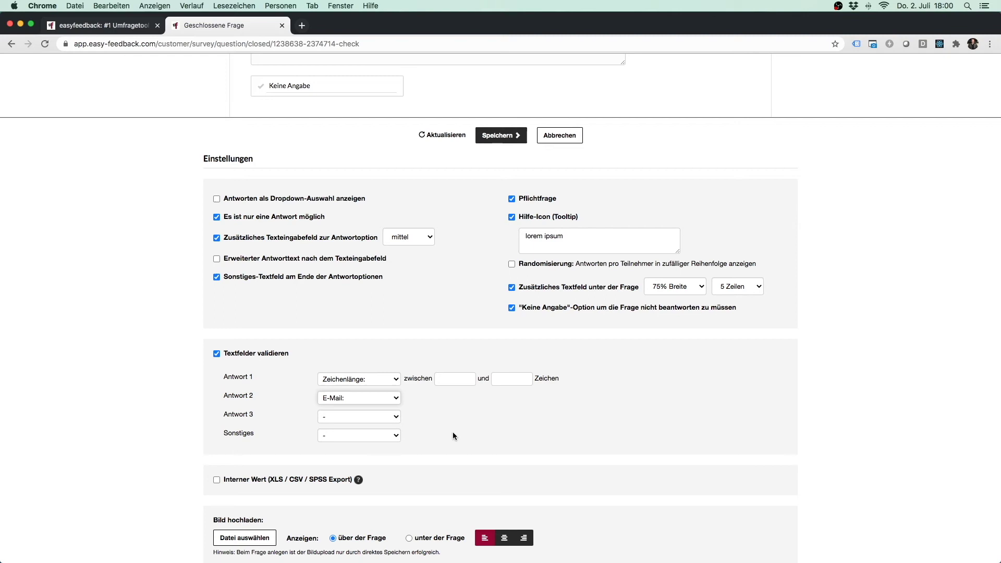
{"action": "left_click", "coordinate": [383, 400]}
{"action": "left_click", "coordinate": [382, 407]}
{"action": "left_click", "coordinate": [384, 403]}
{"action": "left_click", "coordinate": [383, 405]}
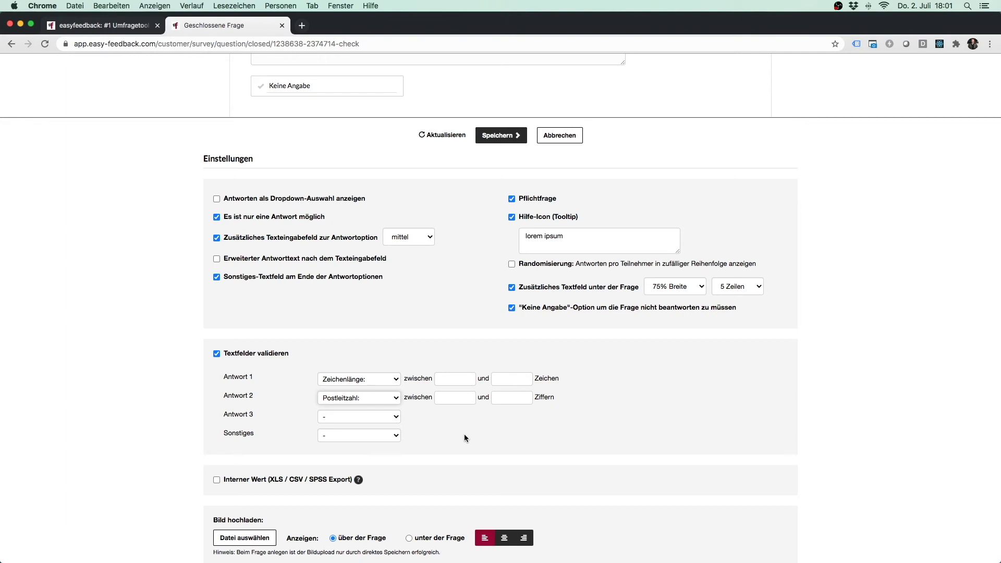
- Enable the Interner Wert for exports and assign the values 1, 2 and 3 to Antwort 1, Antwort 2 and Antwort 3
{"action": "scroll", "coordinate": [464, 434], "scroll_direction": "down", "scroll_amount": 2}
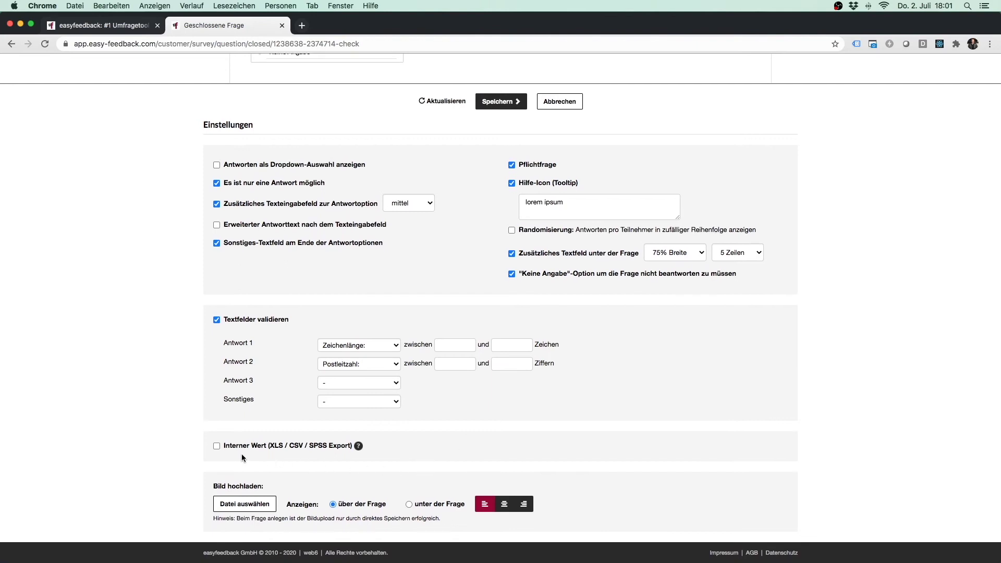
{"action": "left_click", "coordinate": [281, 446]}
{"action": "scroll", "coordinate": [635, 441], "scroll_direction": "down", "scroll_amount": 5}
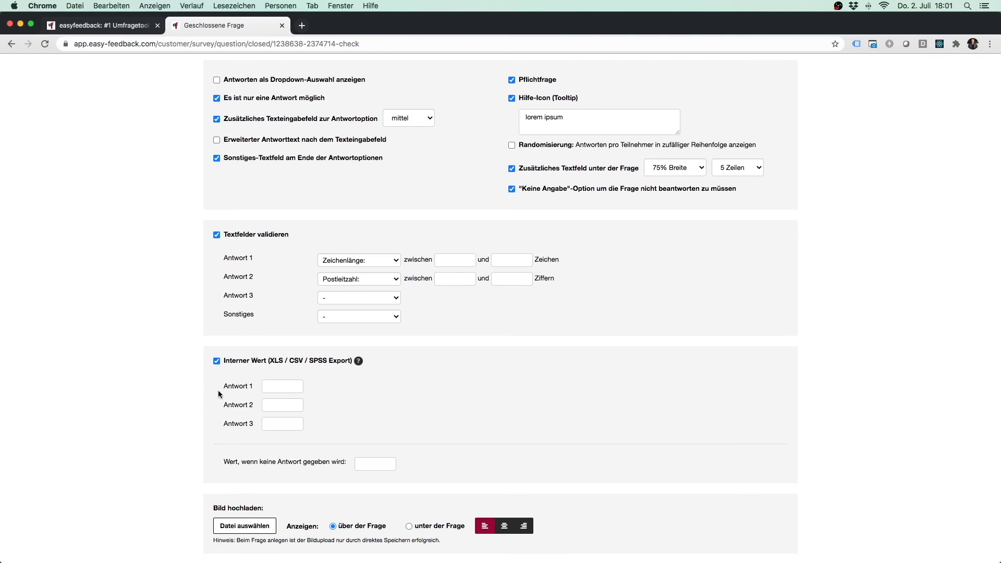
{"action": "left_click_drag", "start_coordinate": [224, 387], "coordinate": [253, 387]}
{"action": "left_click", "coordinate": [291, 389]}
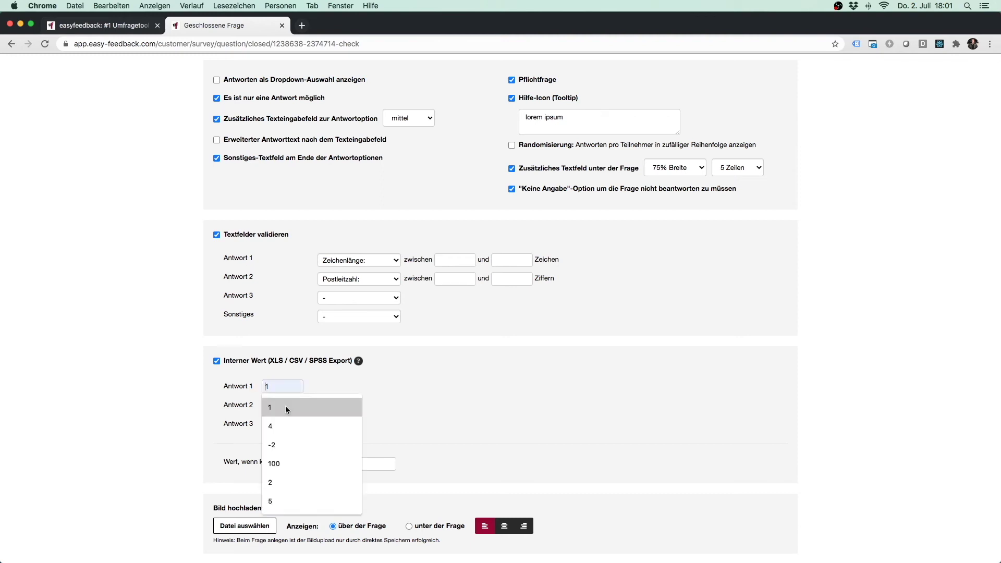
{"action": "left_click", "coordinate": [286, 409]}
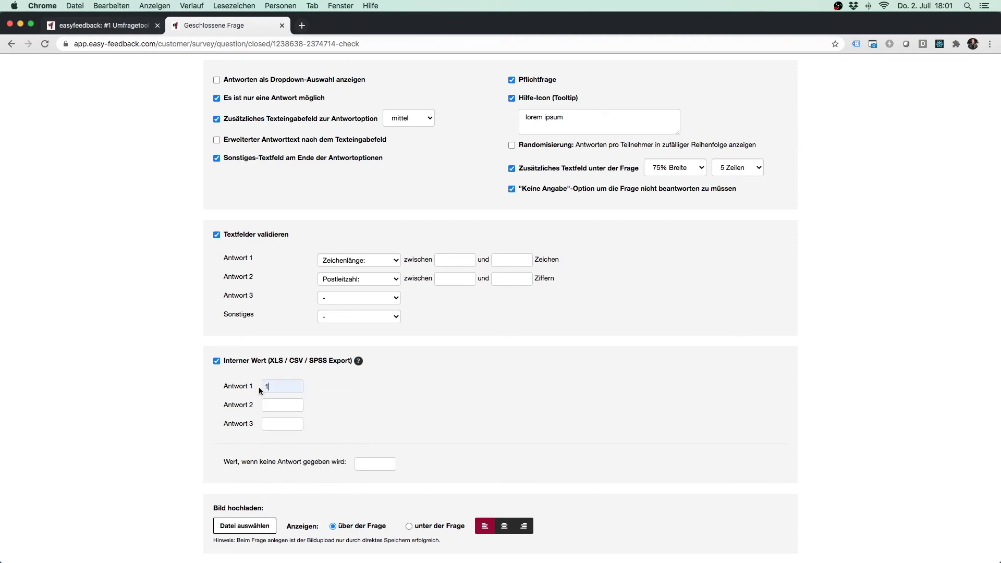
{"action": "left_click", "coordinate": [286, 405]}
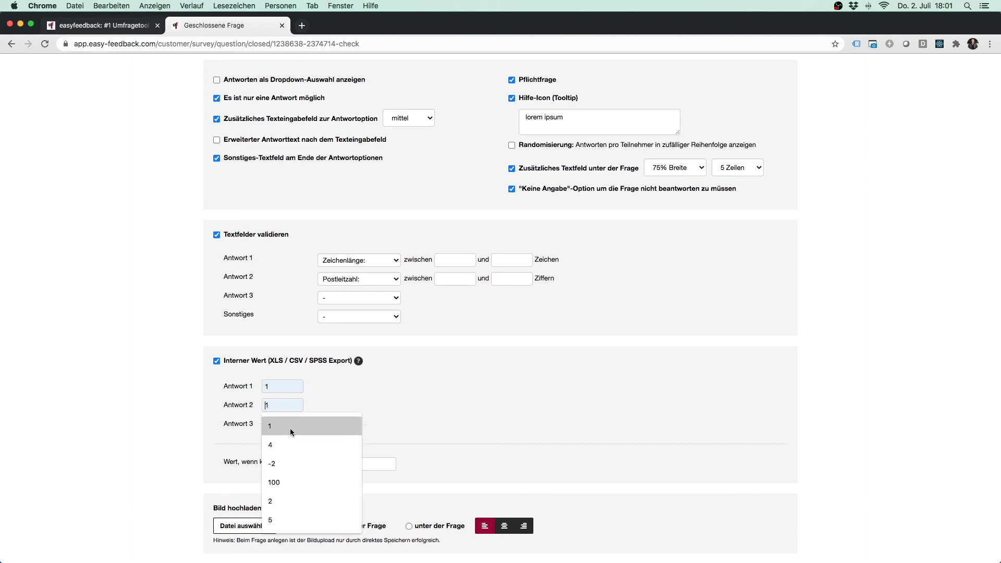
{"action": "left_click", "coordinate": [278, 500]}
{"action": "left_click", "coordinate": [284, 424]}
{"action": "type", "text": "3"}
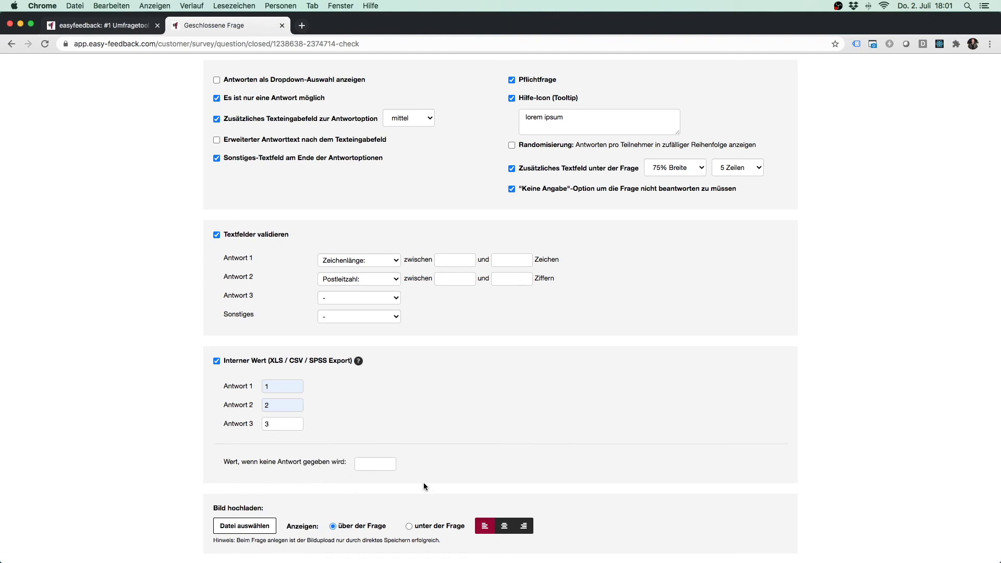
- Set the internal value for when no answer is given to 0
{"action": "left_click", "coordinate": [359, 465]}
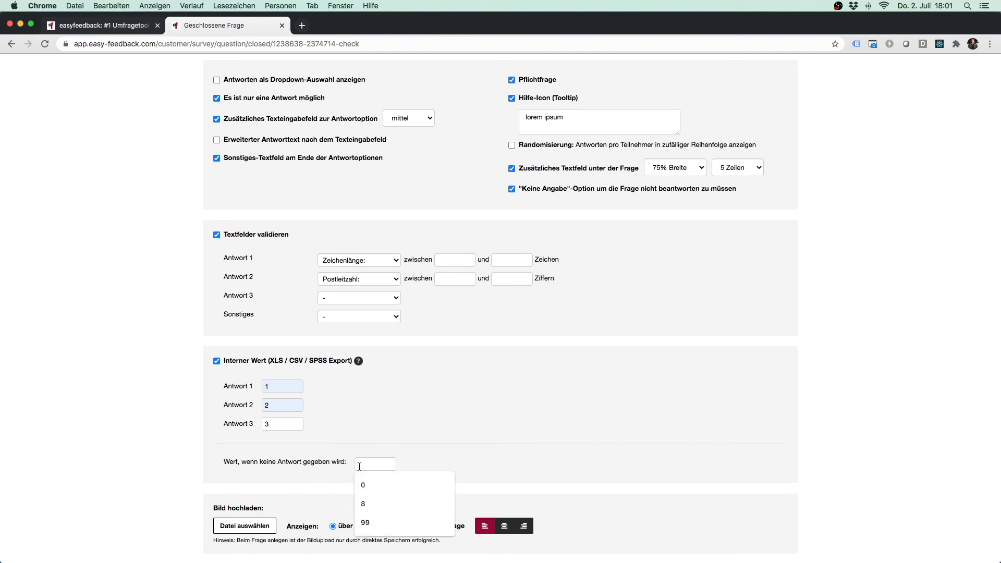
{"action": "type", "text": "0"}
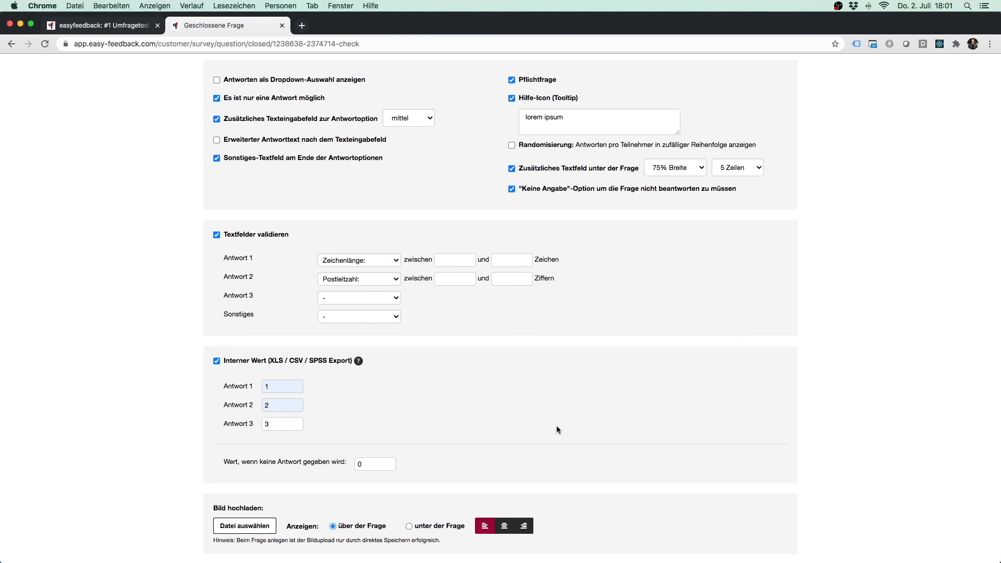
{"action": "scroll", "coordinate": [664, 429], "scroll_direction": "down", "scroll_amount": 1}
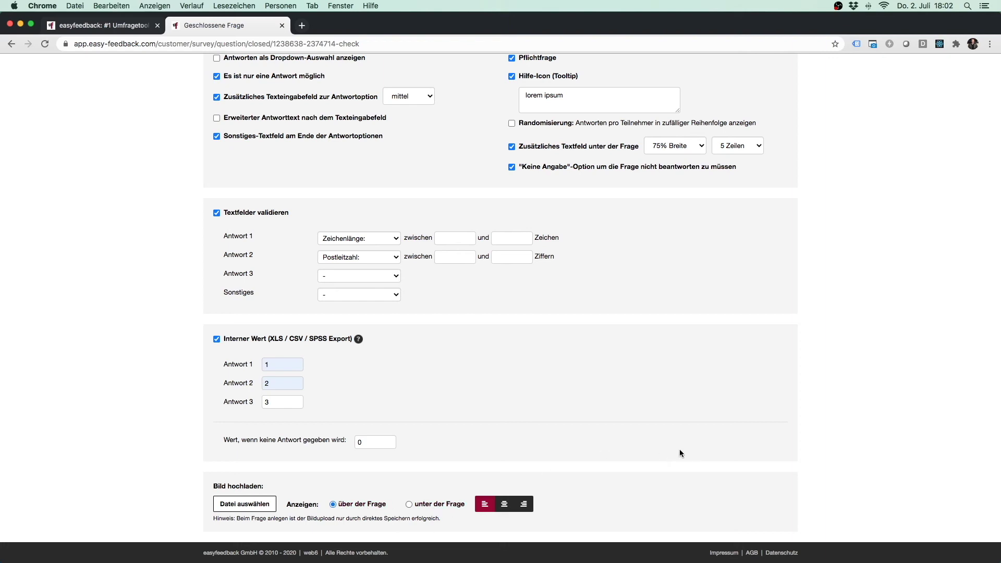
{"action": "scroll", "coordinate": [680, 449], "scroll_direction": "up", "scroll_amount": 10}
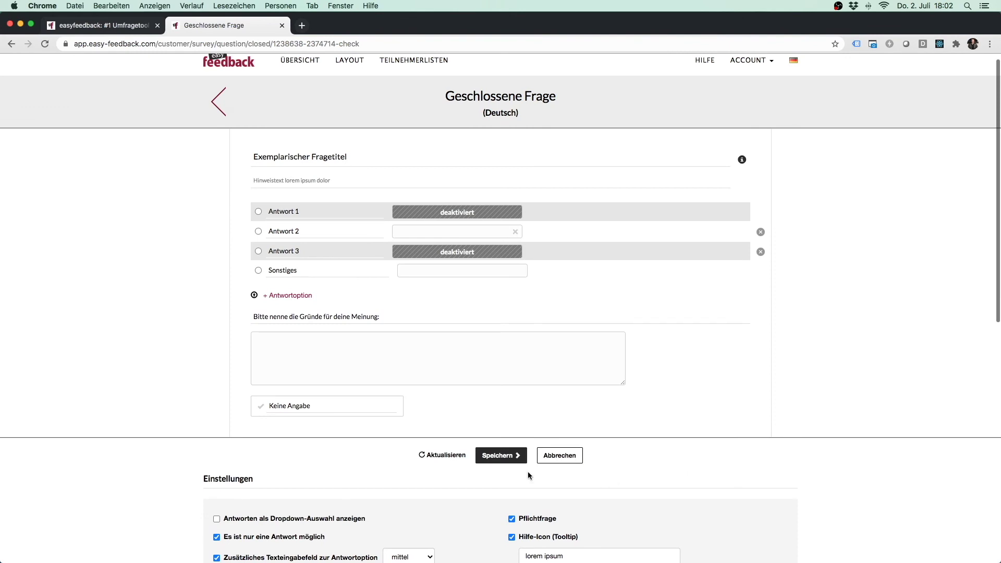
- Turn off the text field validation for the closed question and save the question
{"action": "left_click", "coordinate": [501, 455]}
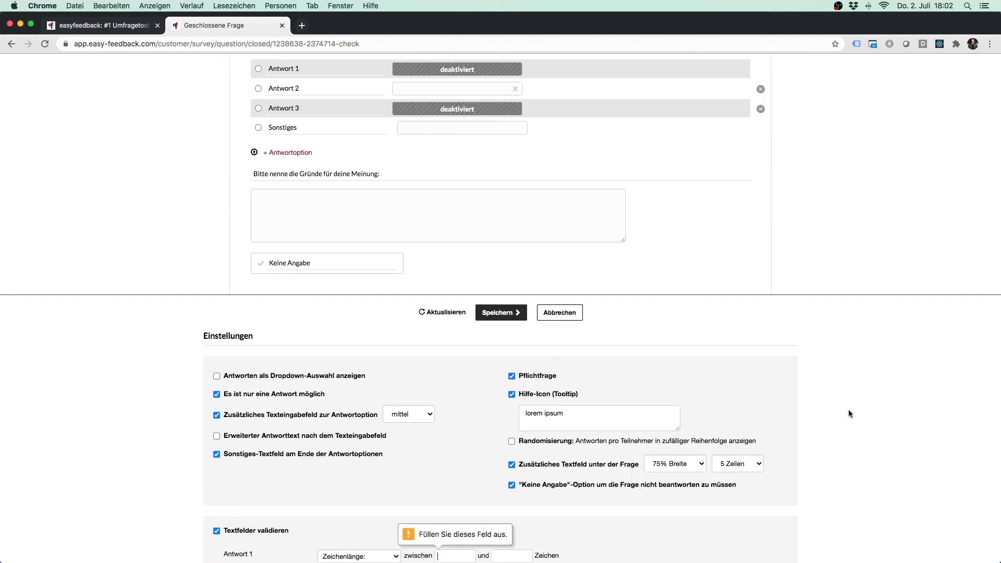
{"action": "scroll", "coordinate": [844, 409], "scroll_direction": "down", "scroll_amount": 4}
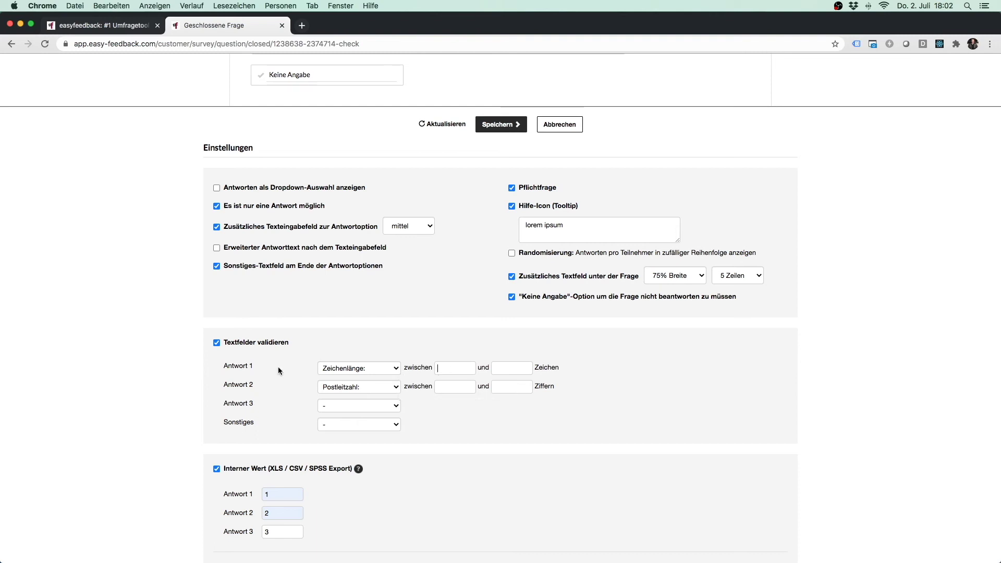
{"action": "left_click", "coordinate": [249, 348]}
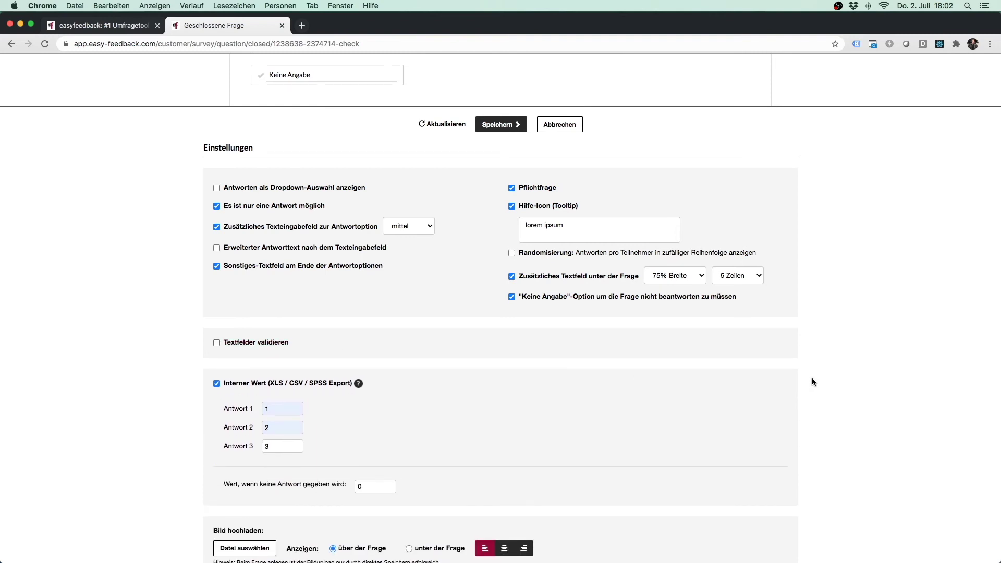
{"action": "scroll", "coordinate": [811, 377], "scroll_direction": "up", "scroll_amount": 3}
{"action": "scroll", "coordinate": [812, 379], "scroll_direction": "up", "scroll_amount": 3}
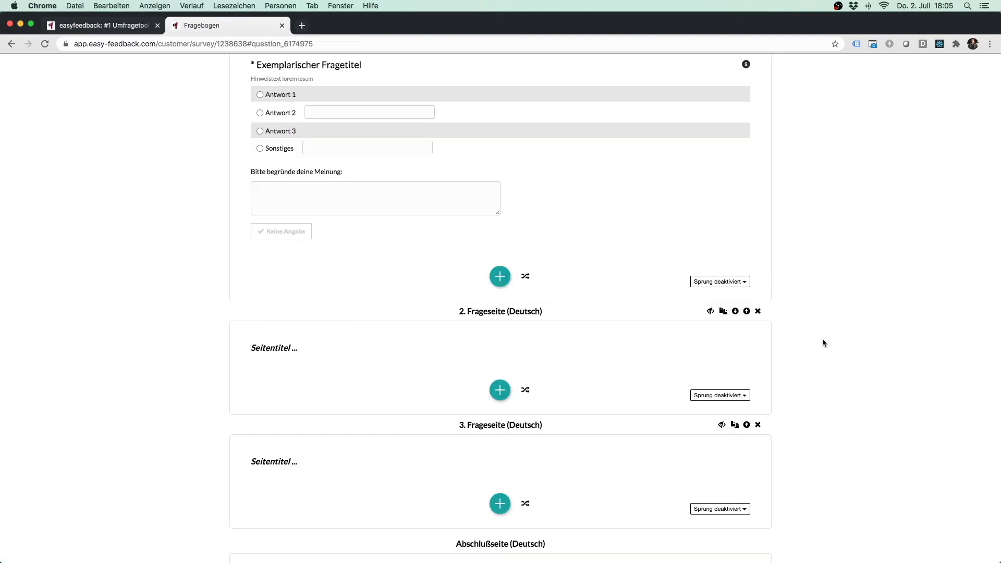
- Duplicate the closed question "Exemplarischer Fragetitel" on the 1. Frageseite
{"action": "scroll", "coordinate": [822, 342], "scroll_direction": "up", "scroll_amount": 3}
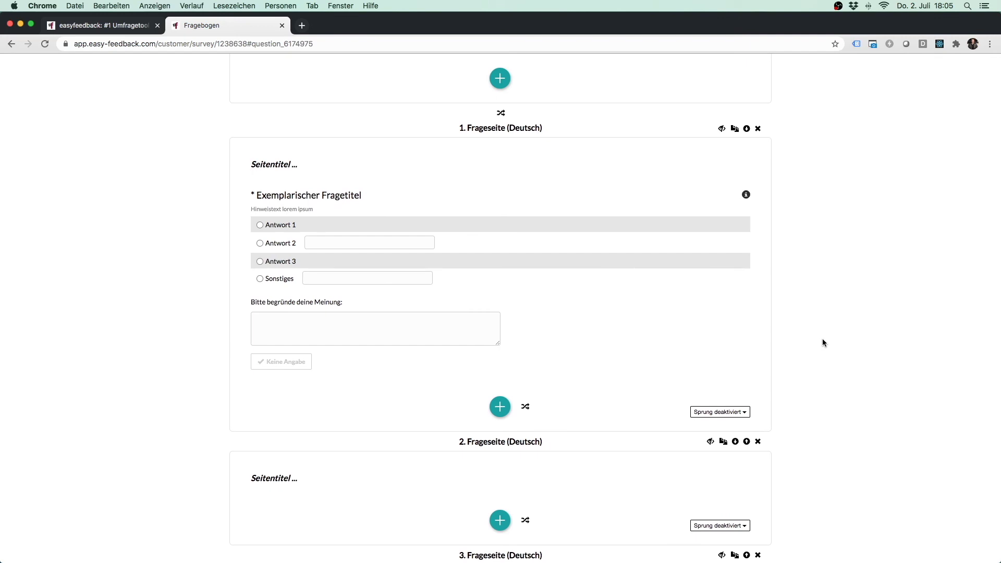
{"action": "mouse_move", "coordinate": [598, 259]}
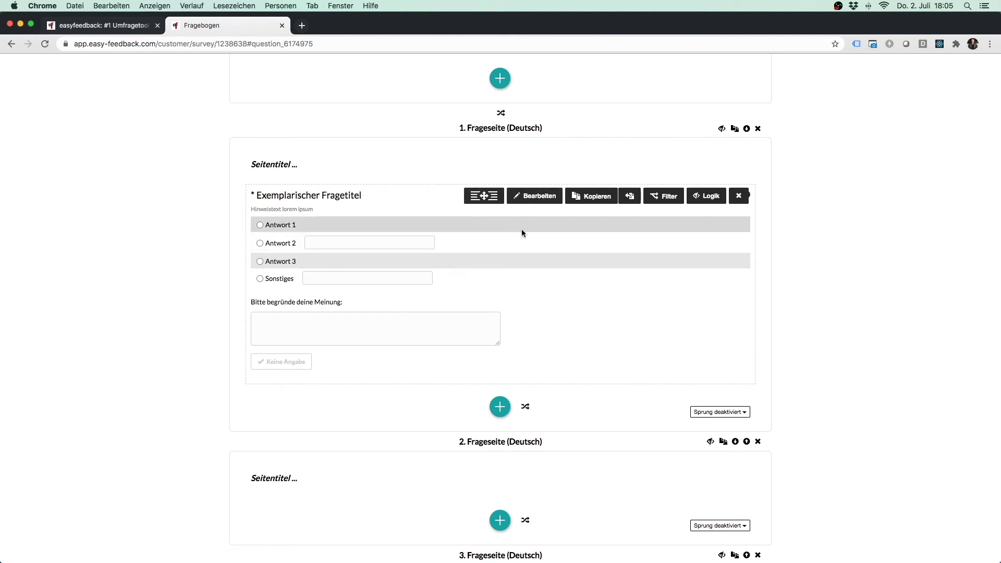
{"action": "scroll", "coordinate": [533, 238], "scroll_direction": "down", "scroll_amount": 1}
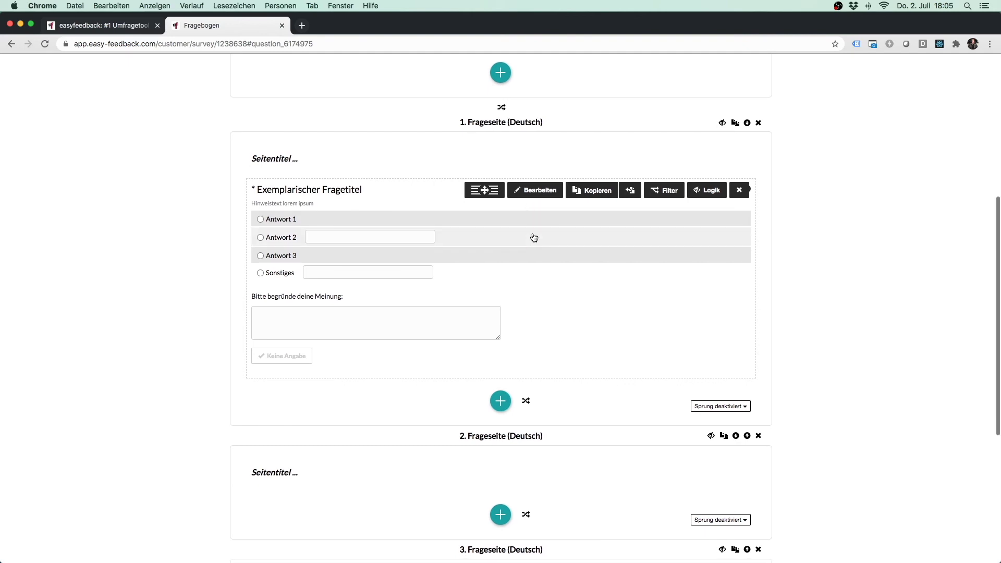
{"action": "left_click_drag", "start_coordinate": [490, 189], "coordinate": [463, 284]}
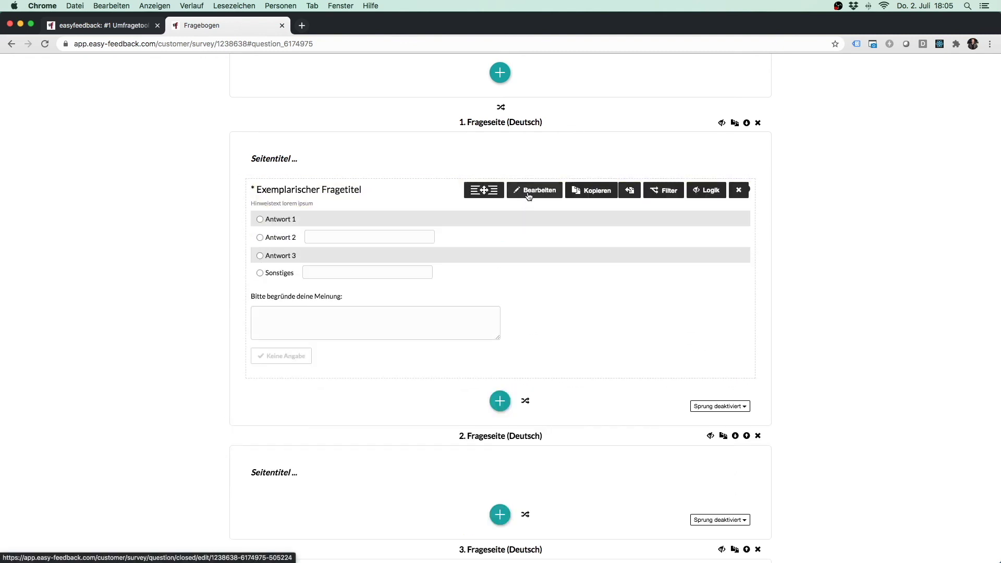
{"action": "left_click", "coordinate": [588, 199]}
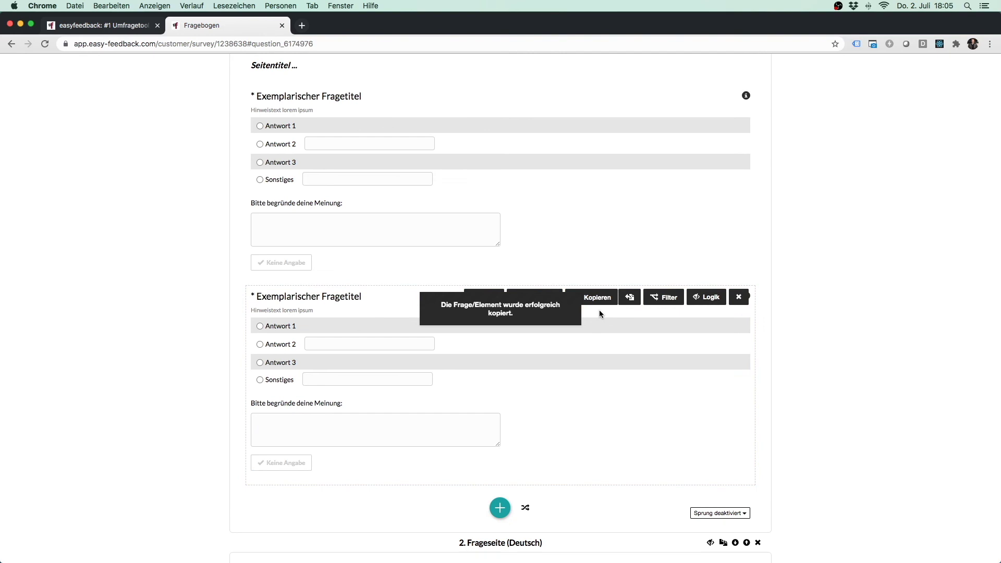
- Try the option to copy the duplicated question into the survey "Eventanmeldung X-Mas Feier" on 3. Seite, closing the dialog without copying
{"action": "left_click", "coordinate": [629, 298]}
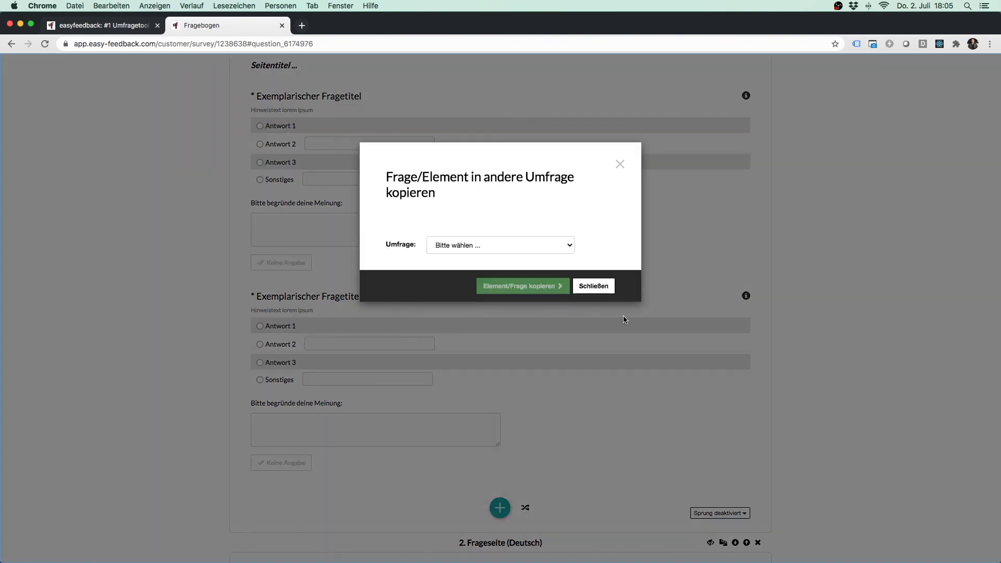
{"action": "left_click", "coordinate": [486, 246]}
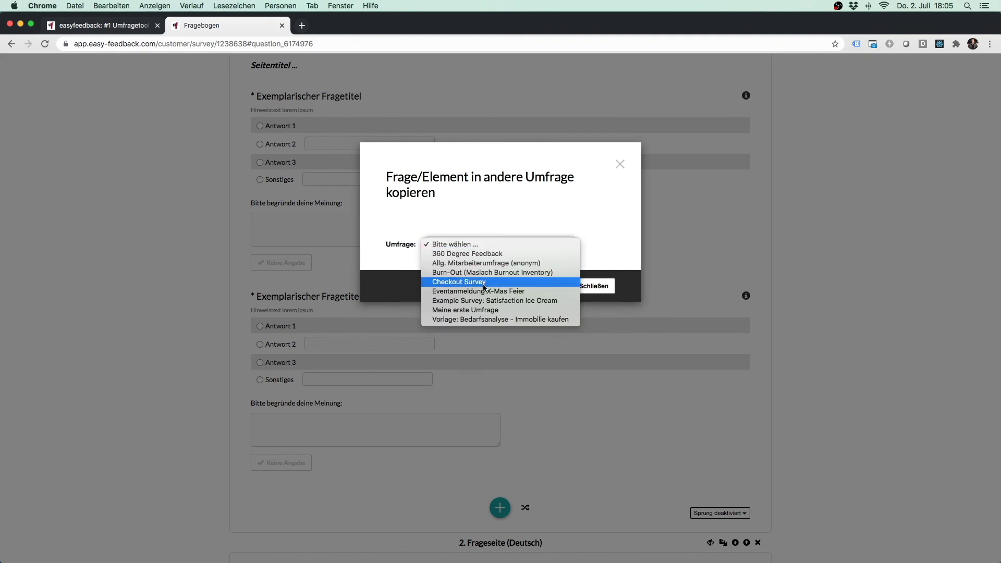
{"action": "left_click", "coordinate": [485, 291]}
{"action": "left_click", "coordinate": [486, 268]}
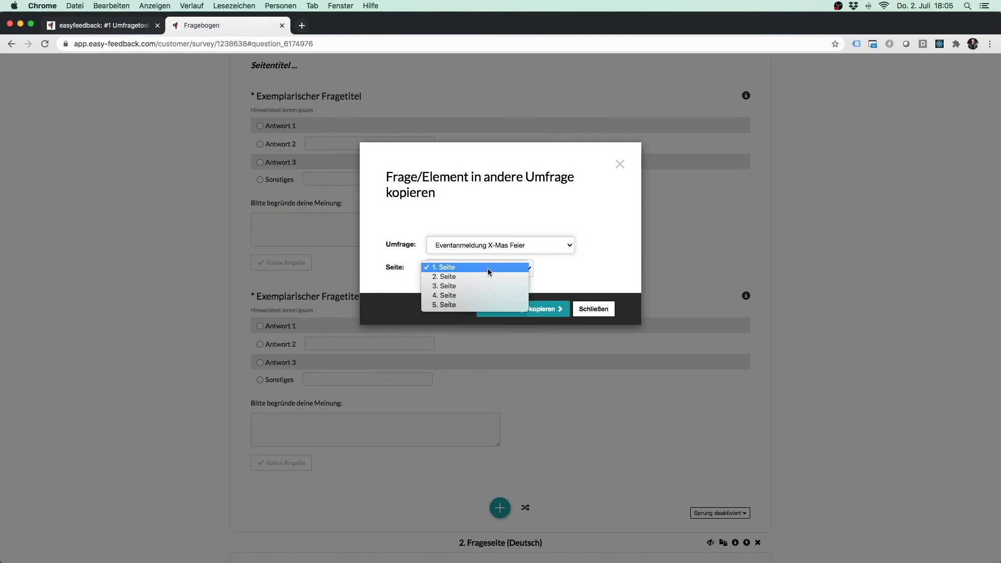
{"action": "left_click", "coordinate": [484, 286]}
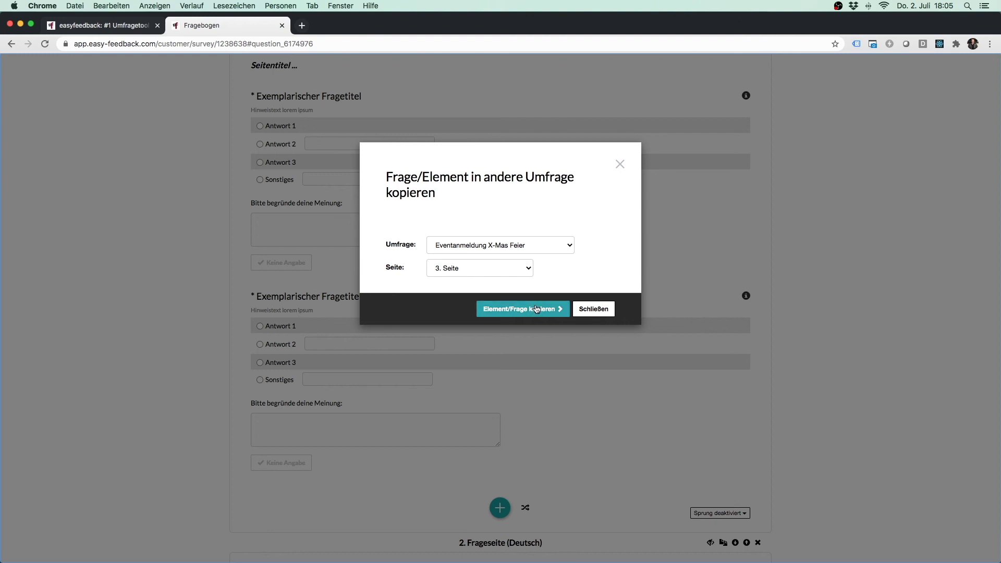
{"action": "left_click", "coordinate": [620, 164]}
- Delete the duplicated closed question from the 1. Frageseite
{"action": "mouse_move", "coordinate": [641, 351]}
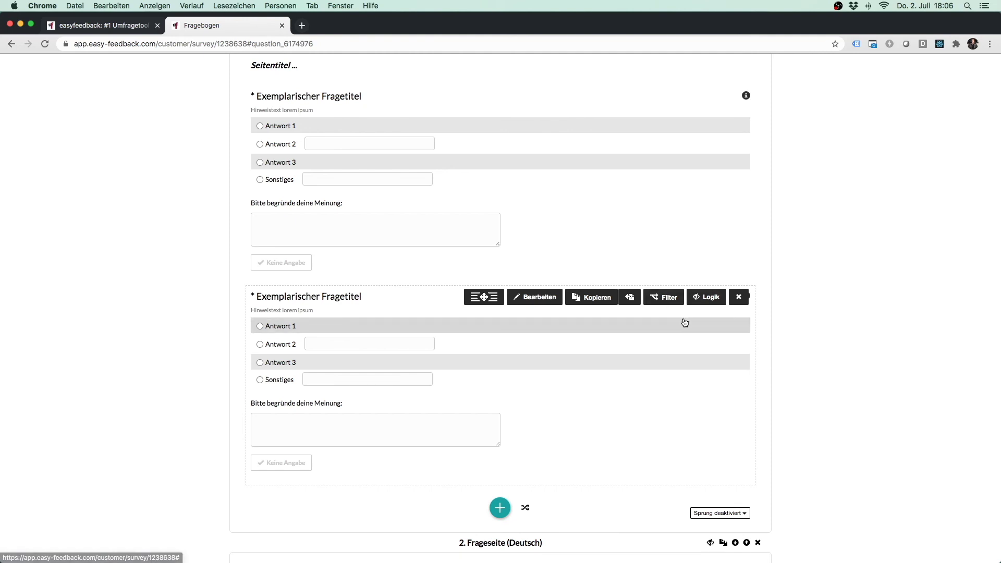
{"action": "left_click", "coordinate": [738, 296]}
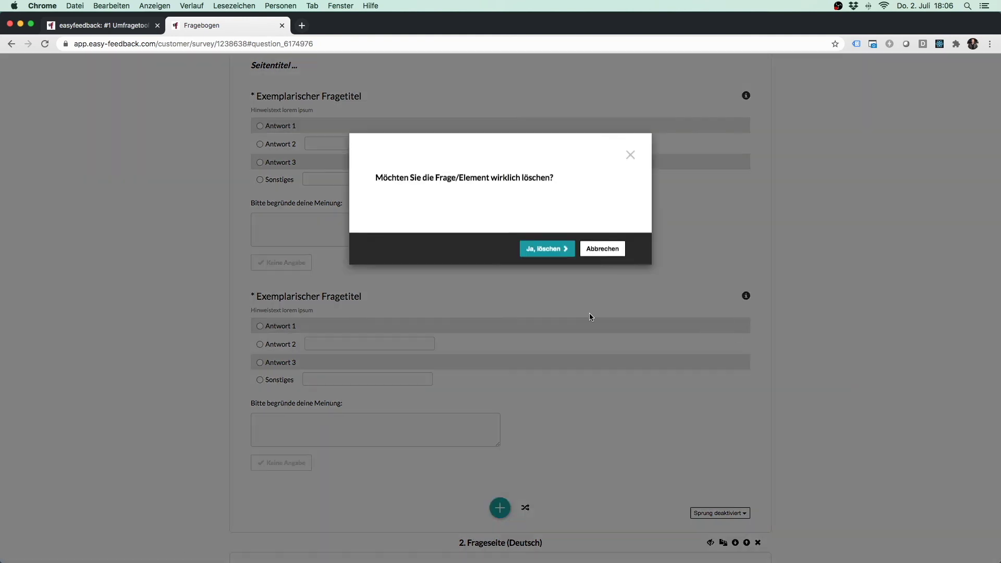
{"action": "left_click", "coordinate": [558, 258]}
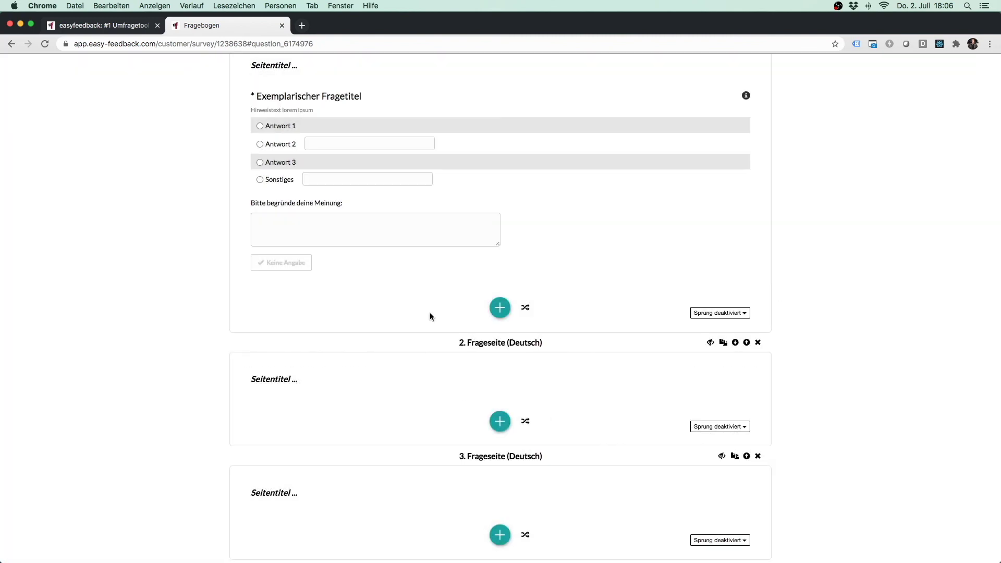
- Add a Ja/Nein question below the closed question on the 1. Frageseite, with the question text "Ja / Nein Frage", and save it
{"action": "left_click", "coordinate": [499, 307]}
{"action": "left_click", "coordinate": [504, 333]}
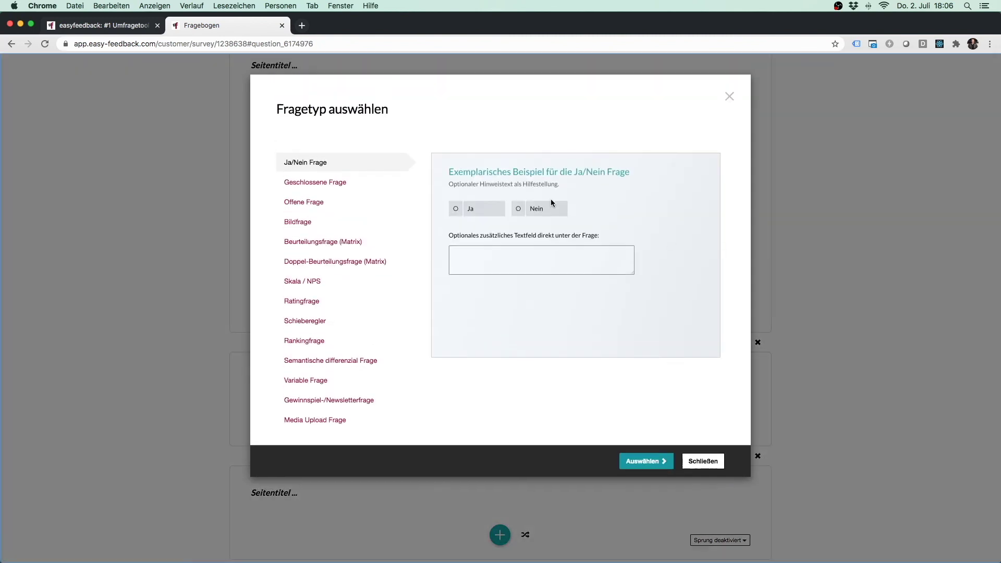
{"action": "left_click", "coordinate": [646, 462]}
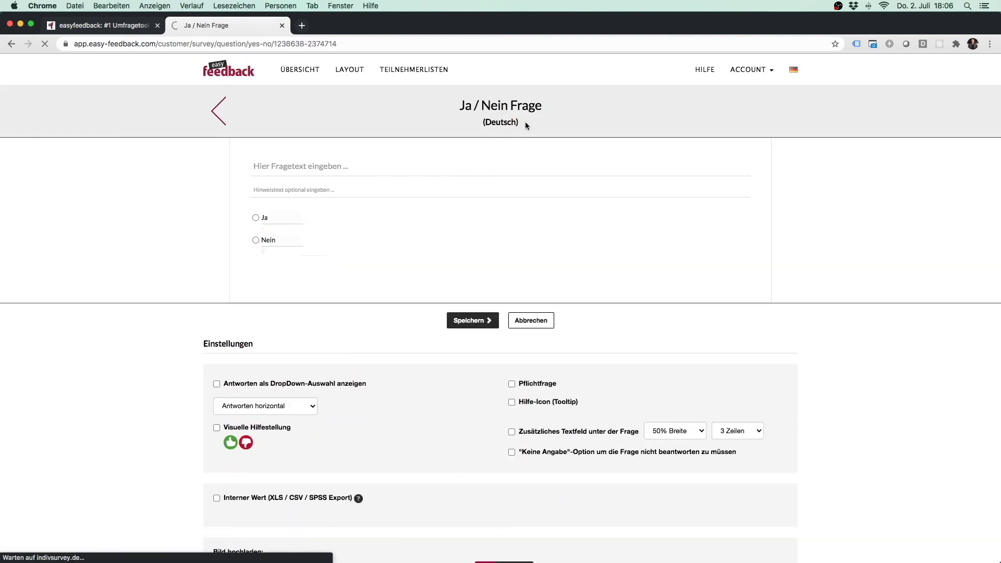
{"action": "left_click_drag", "start_coordinate": [543, 105], "coordinate": [456, 104]}
{"action": "key", "text": "super+c"}
{"action": "left_click", "coordinate": [408, 172]}
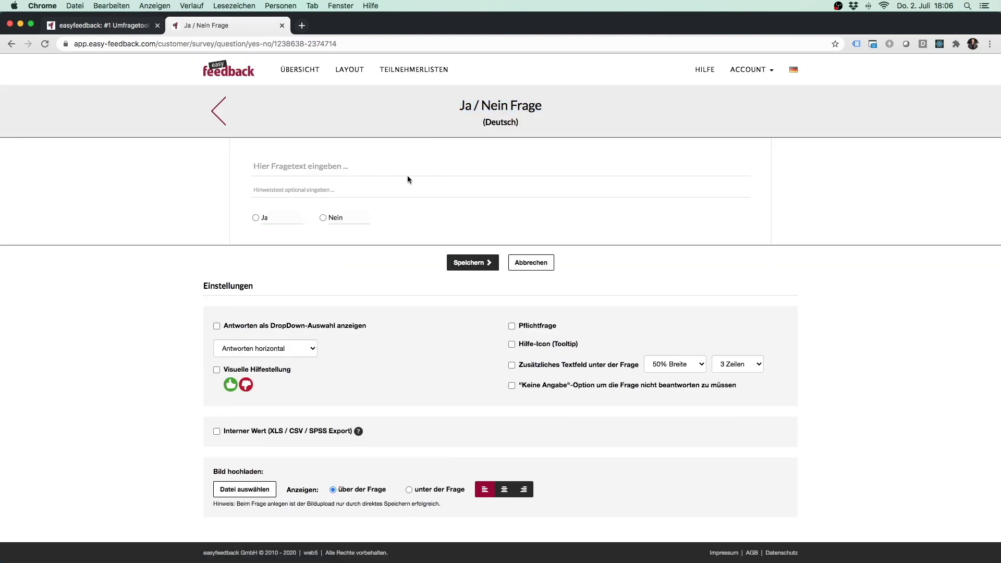
{"action": "key", "text": "super+v"}
{"action": "left_click", "coordinate": [459, 268]}
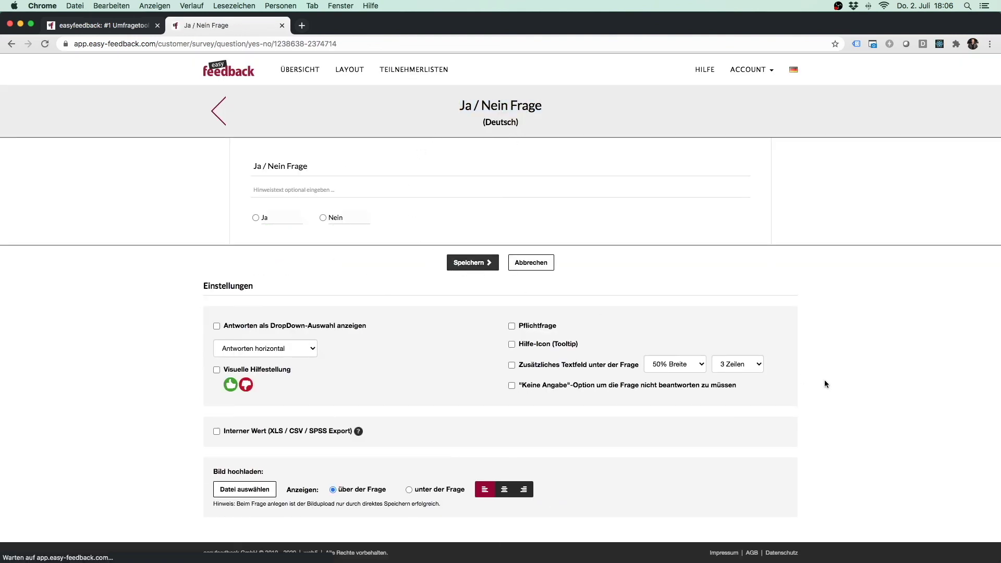
- Move the Ja / Nein question from the 1. Frageseite to the 2. Frageseite
{"action": "scroll", "coordinate": [896, 382], "scroll_direction": "up", "scroll_amount": 4}
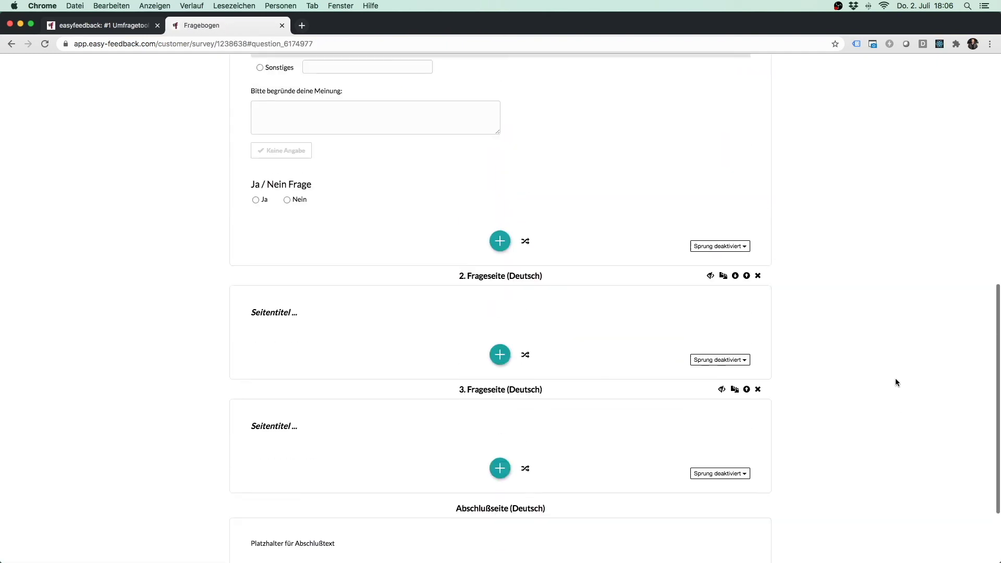
{"action": "scroll", "coordinate": [896, 381], "scroll_direction": "up", "scroll_amount": 2}
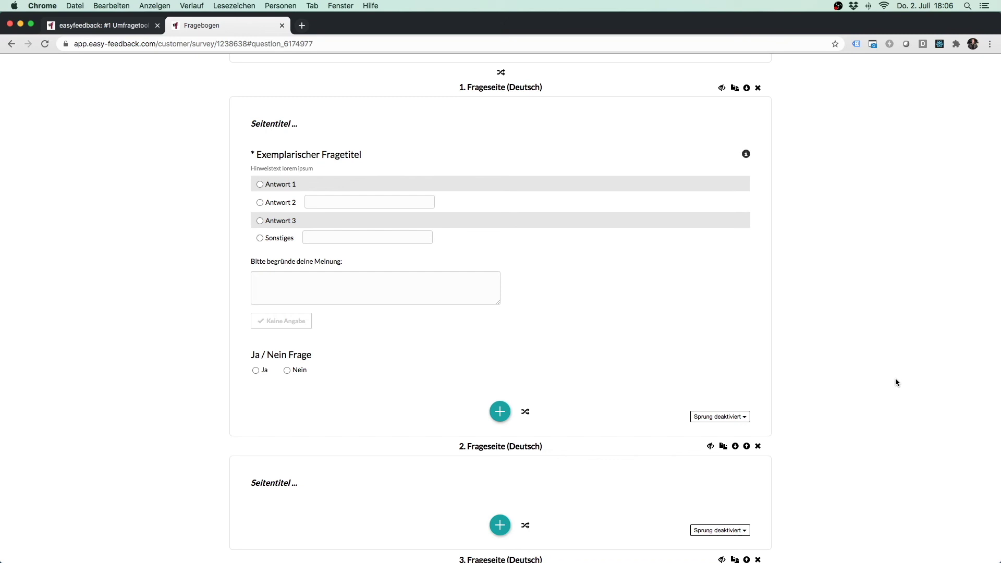
{"action": "scroll", "coordinate": [895, 377], "scroll_direction": "down", "scroll_amount": 3}
{"action": "mouse_move", "coordinate": [511, 258]}
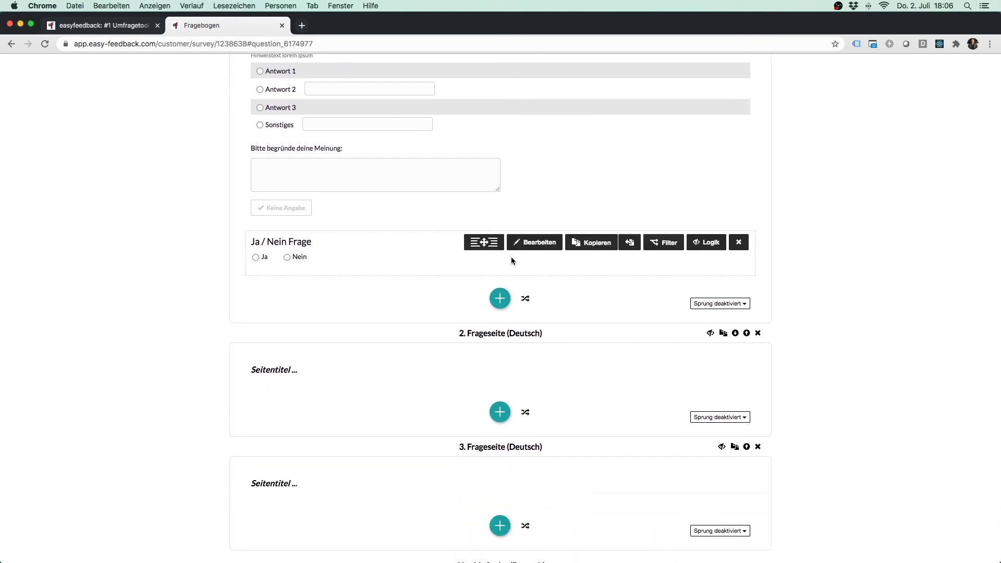
{"action": "left_click_drag", "start_coordinate": [487, 243], "coordinate": [471, 390]}
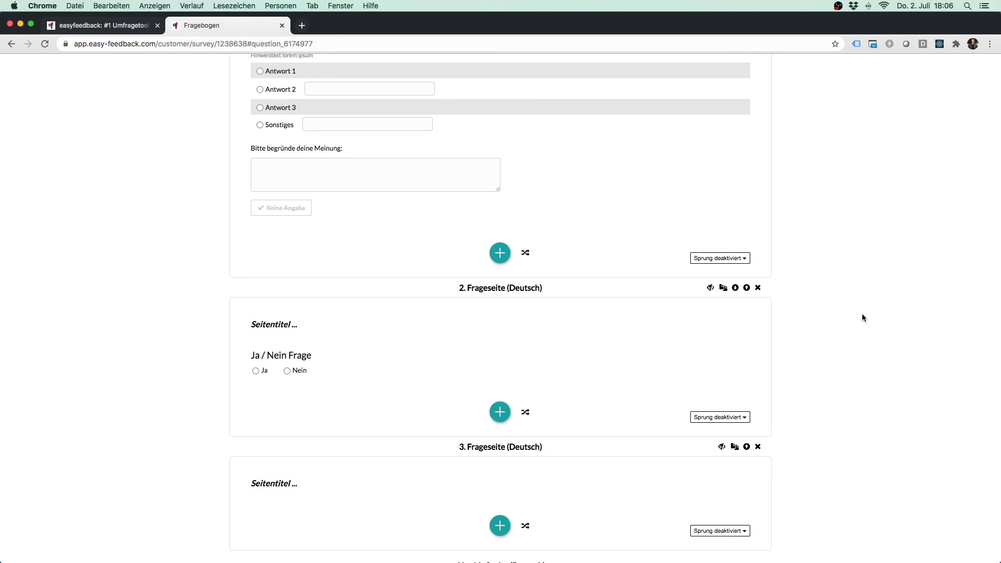
- Start a new question of the type Ratingfrage on the 3. Frageseite
{"action": "scroll", "coordinate": [865, 312], "scroll_direction": "down", "scroll_amount": 4}
{"action": "left_click", "coordinate": [502, 369]}
{"action": "left_click", "coordinate": [508, 386]}
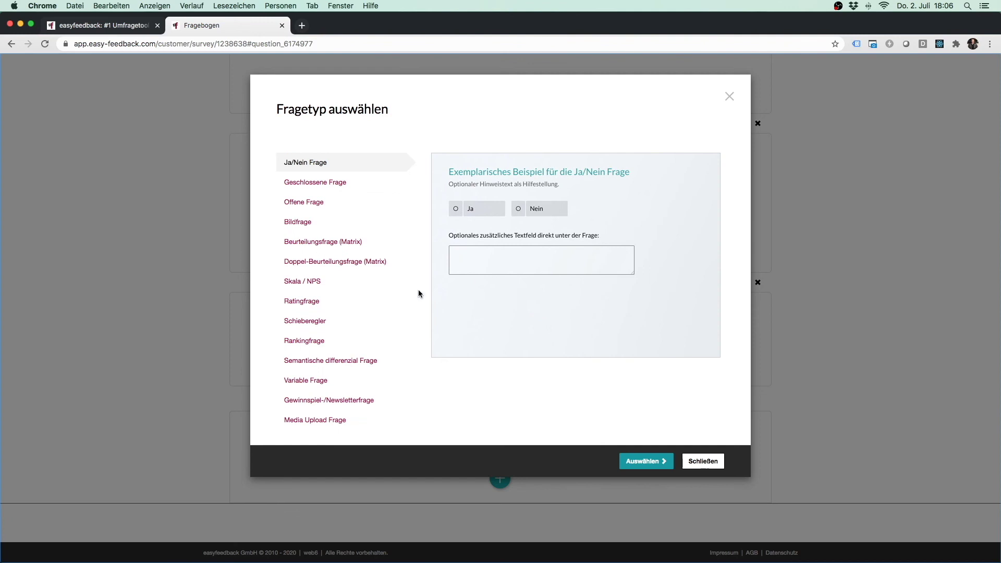
{"action": "left_click", "coordinate": [305, 342]}
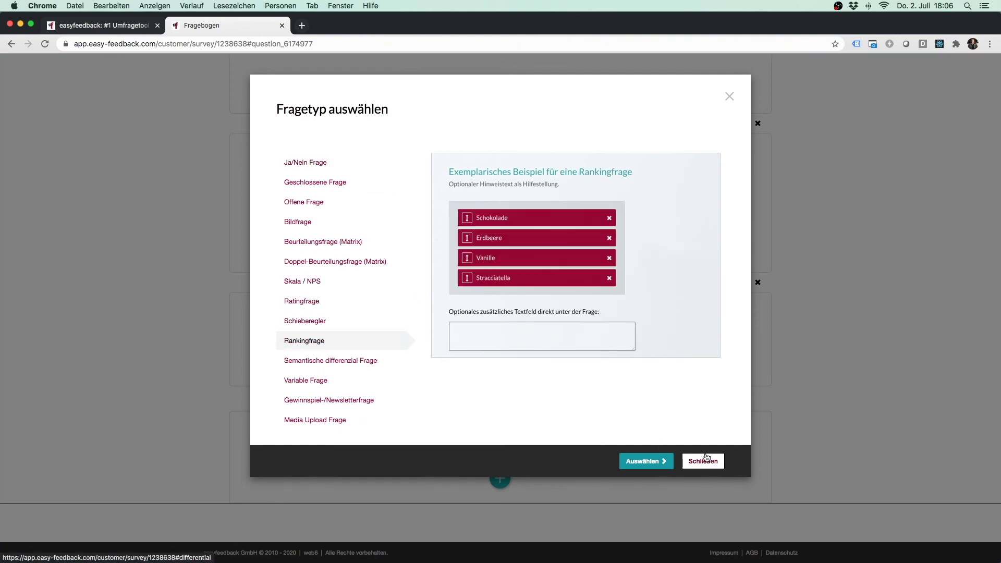
{"action": "left_click", "coordinate": [342, 302]}
{"action": "left_click", "coordinate": [645, 462]}
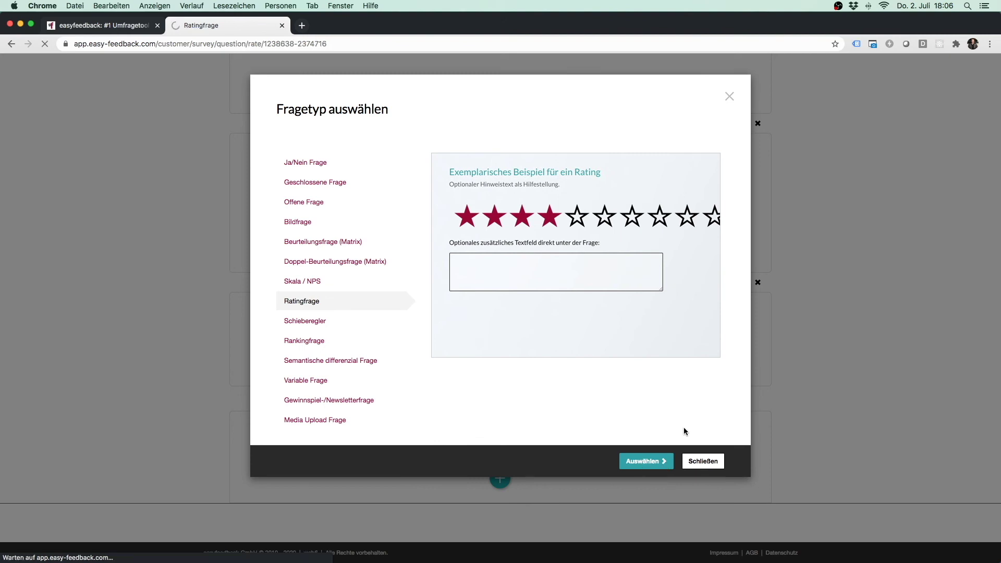
- Give the rating question the text "Wie viel Sterne gibt´s du uns?", 5 Abstufungen and left alignment, and save it
{"action": "left_click", "coordinate": [449, 167]}
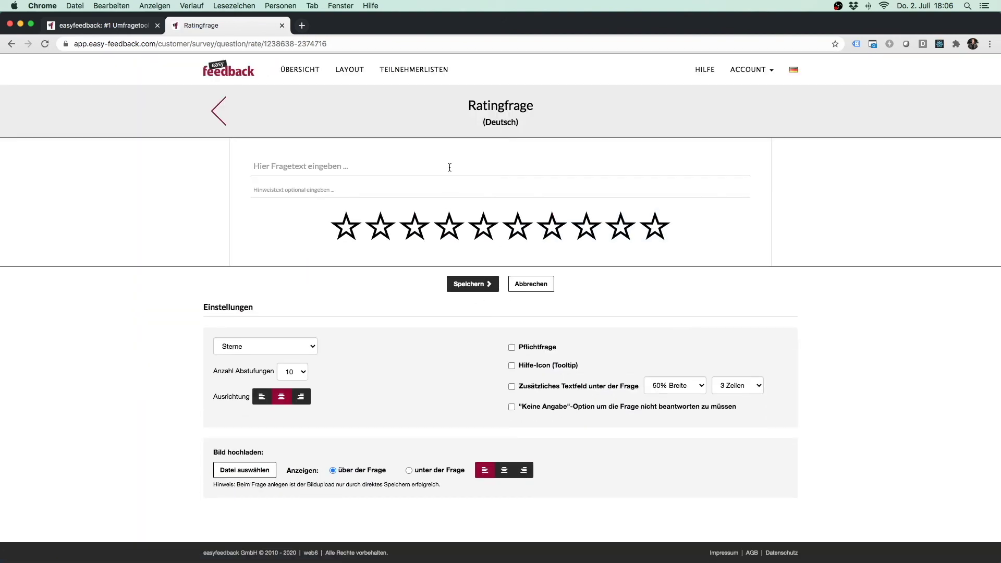
{"action": "type", "text": "Wie viel Sterne gibt´s du uns?"}
{"action": "left_click", "coordinate": [290, 372]}
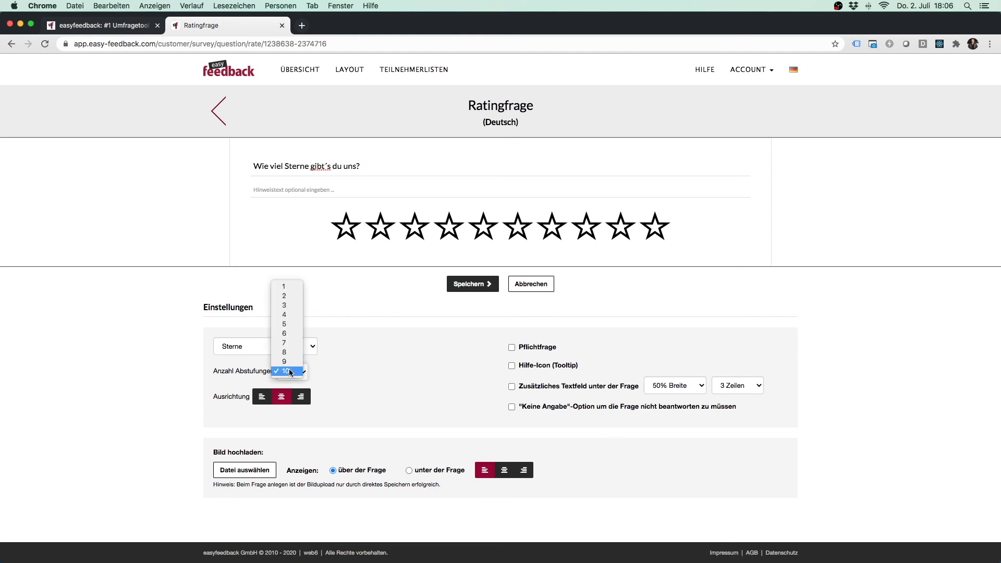
{"action": "left_click", "coordinate": [286, 324]}
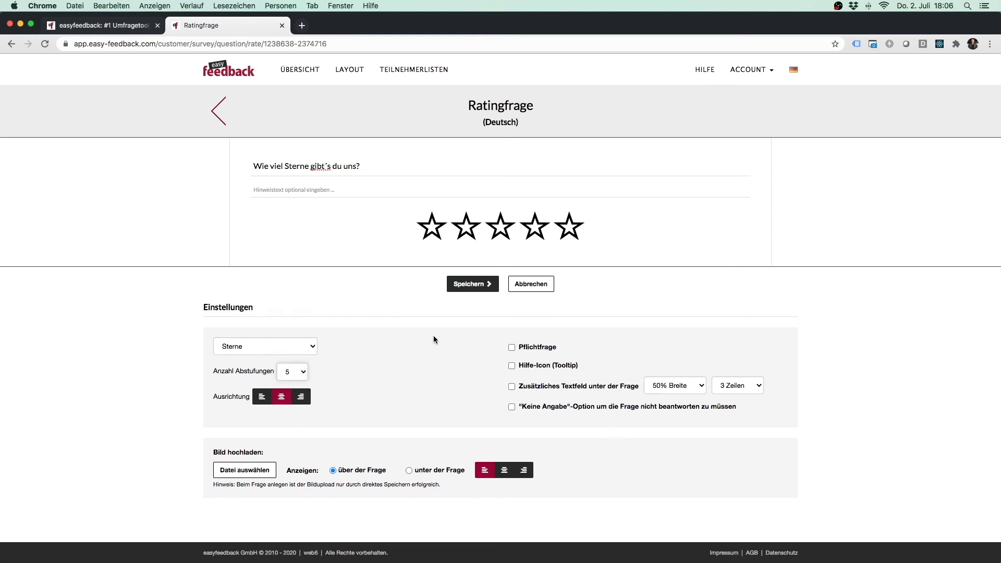
{"action": "left_click", "coordinate": [262, 396]}
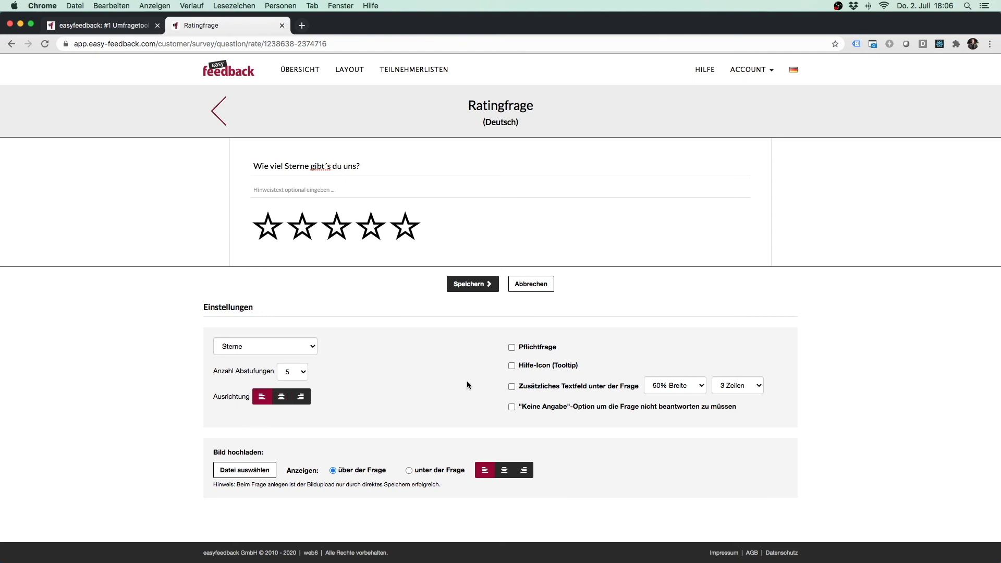
{"action": "left_click", "coordinate": [472, 295]}
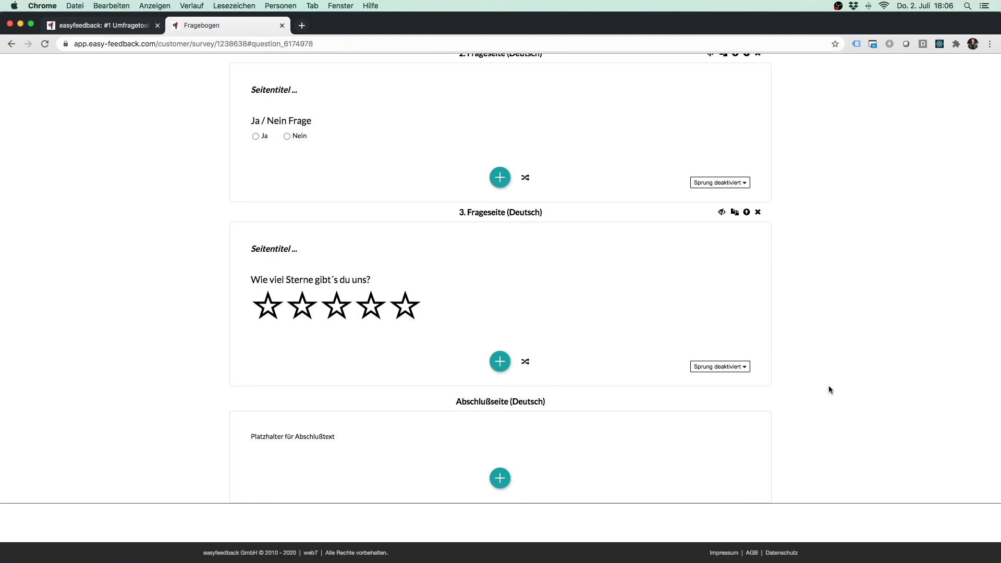
- Open the preview of the survey "Meine erste Umfrage" at its welcome page
{"action": "scroll", "coordinate": [829, 398], "scroll_direction": "up", "scroll_amount": 5}
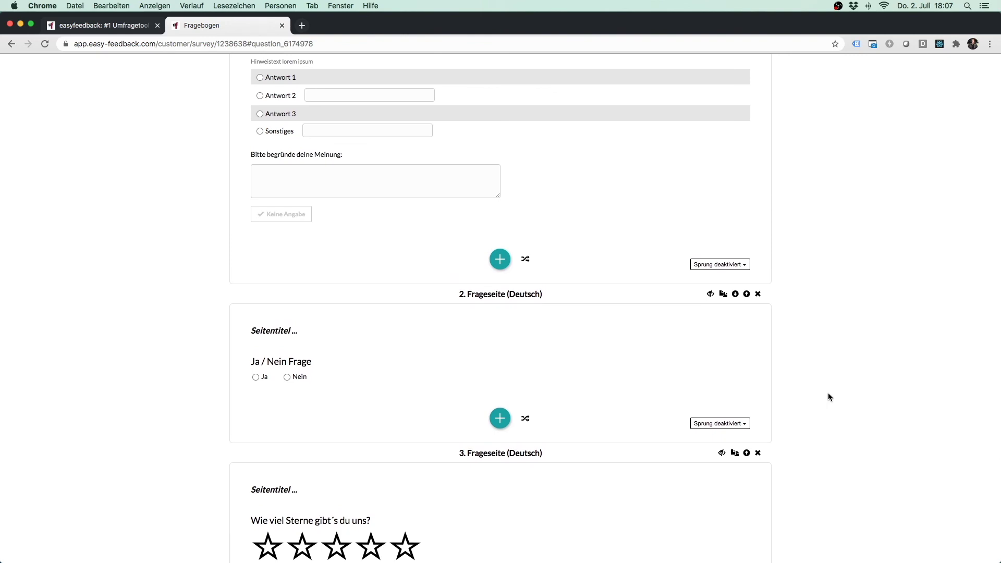
{"action": "scroll", "coordinate": [828, 395], "scroll_direction": "up", "scroll_amount": 1}
{"action": "scroll", "coordinate": [828, 394], "scroll_direction": "up", "scroll_amount": 9}
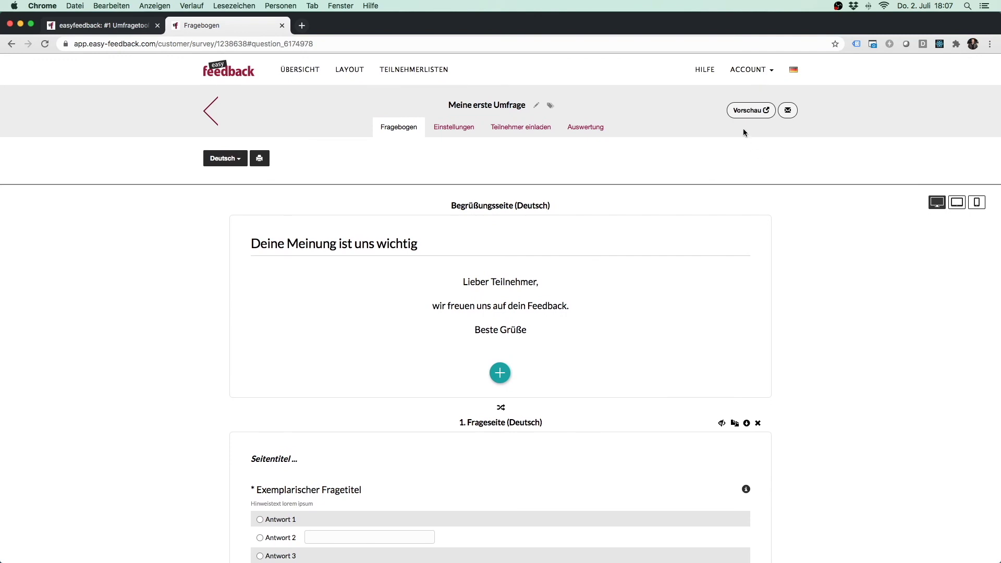
{"action": "left_click", "coordinate": [745, 111]}
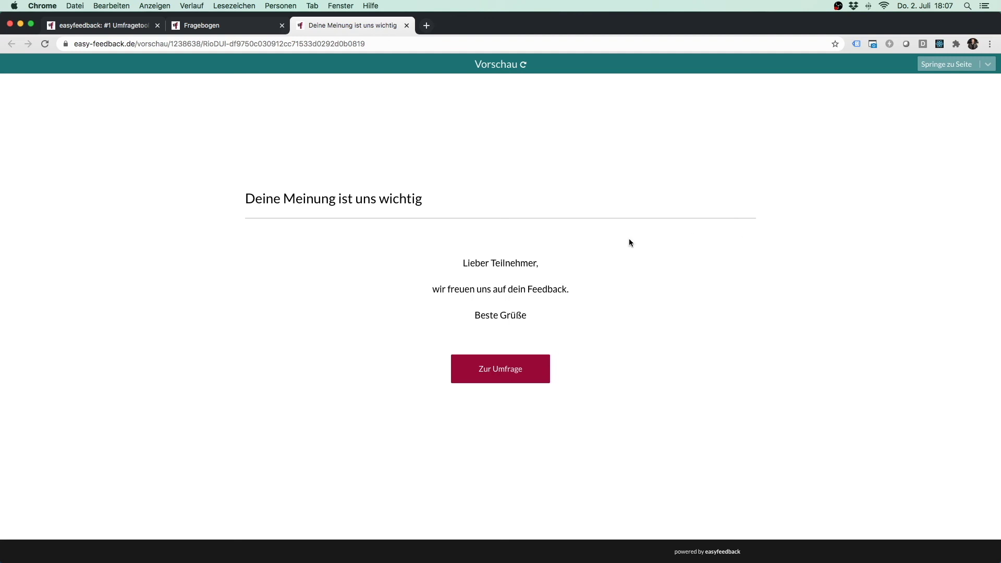
- Examine the heading and greeting text of the previewed welcome page and start the survey
{"action": "left_click_drag", "start_coordinate": [273, 197], "coordinate": [420, 199]}
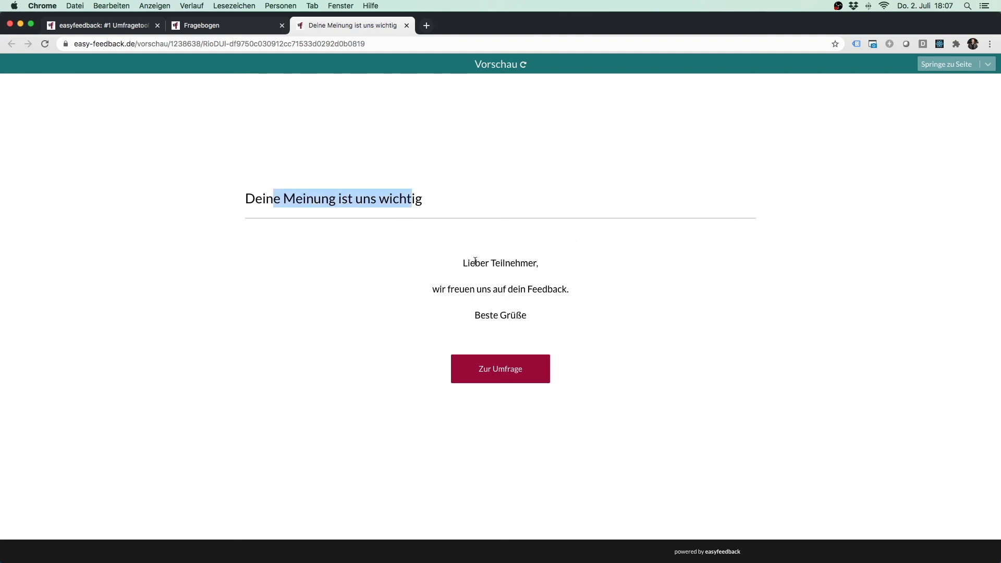
{"action": "left_click_drag", "start_coordinate": [461, 260], "coordinate": [608, 307]}
{"action": "left_click", "coordinate": [620, 315]}
{"action": "left_click", "coordinate": [518, 384]}
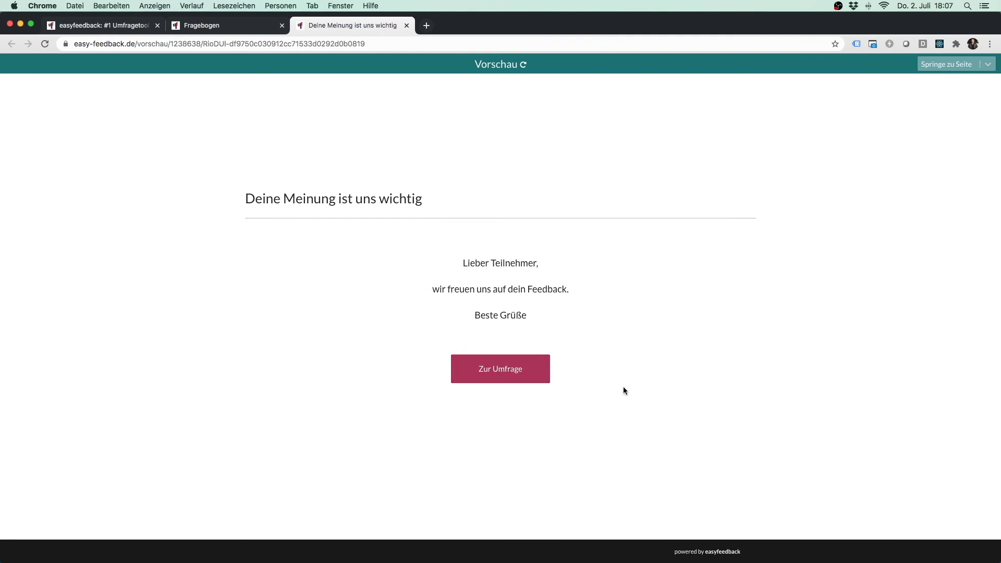
- Check the help tooltip on the first question page of the preview, answer the mandatory question and continue to the second page
{"action": "scroll", "coordinate": [776, 328], "scroll_direction": "down", "scroll_amount": 4}
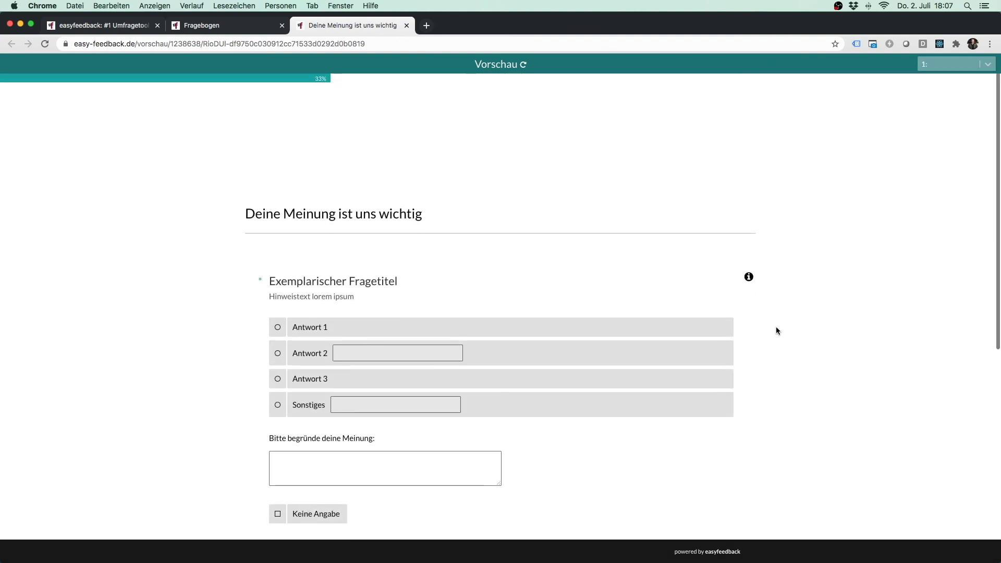
{"action": "mouse_move", "coordinate": [748, 196]}
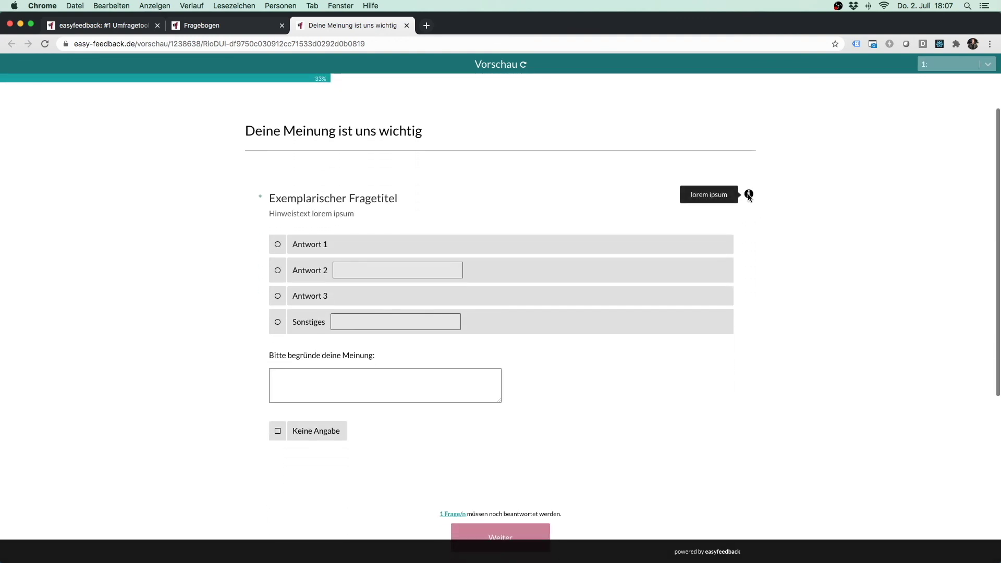
{"action": "left_click", "coordinate": [595, 247]}
{"action": "left_click", "coordinate": [275, 431]}
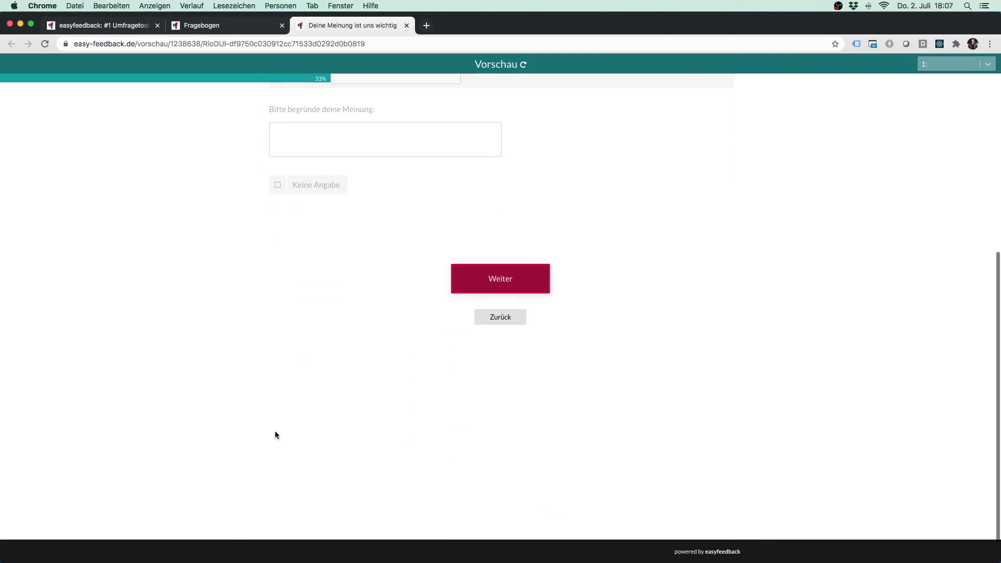
{"action": "left_click", "coordinate": [510, 278]}
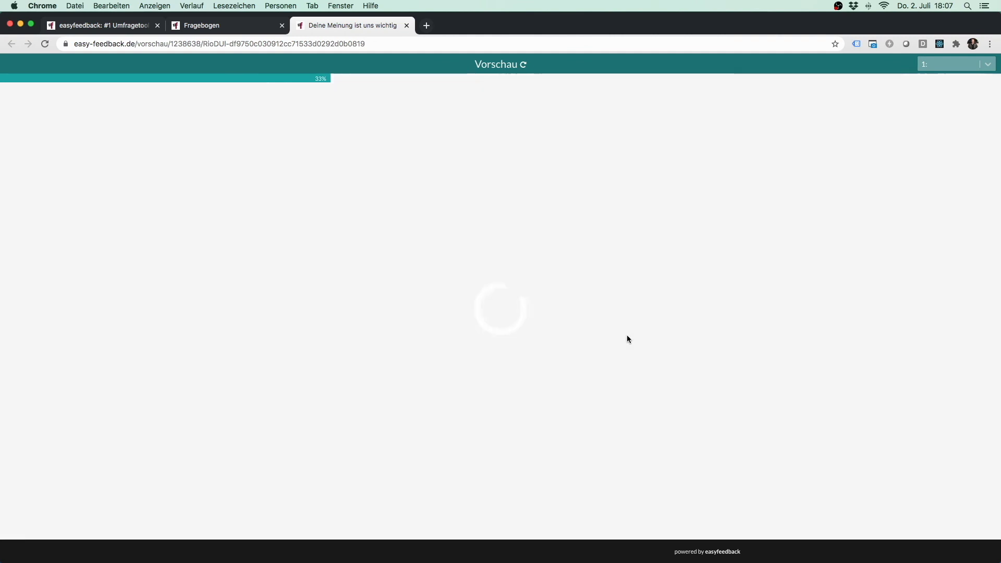
- Go through the Ja / Nein and star rating pages to the closing page, and close the preview
{"action": "scroll", "coordinate": [713, 365], "scroll_direction": "down", "scroll_amount": 3}
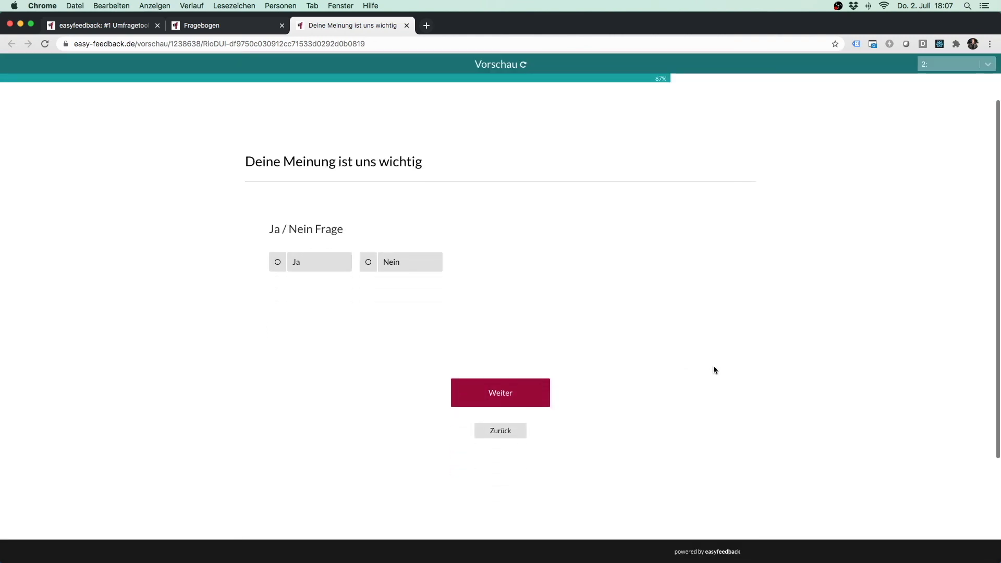
{"action": "left_click", "coordinate": [522, 401]}
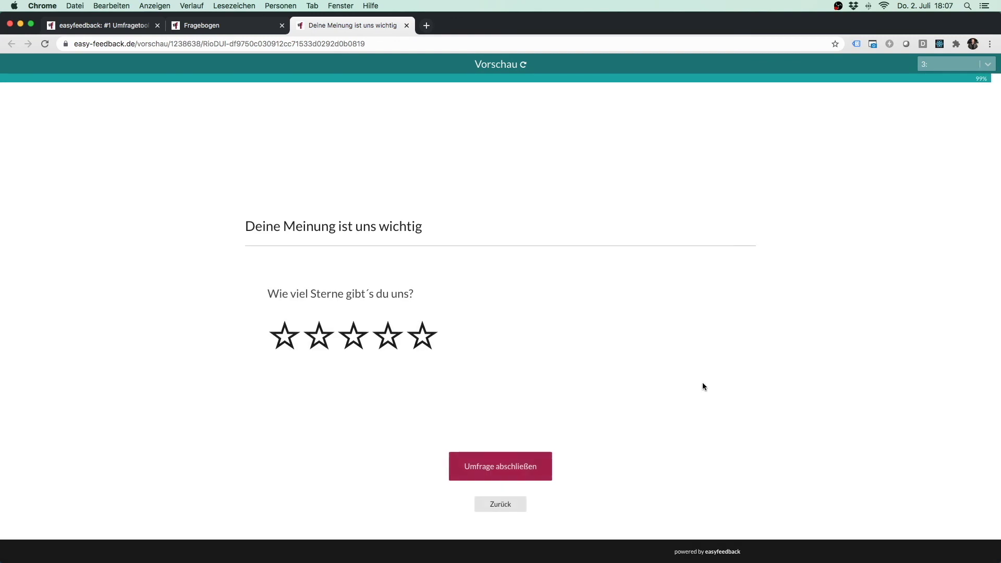
{"action": "left_click", "coordinate": [537, 408]}
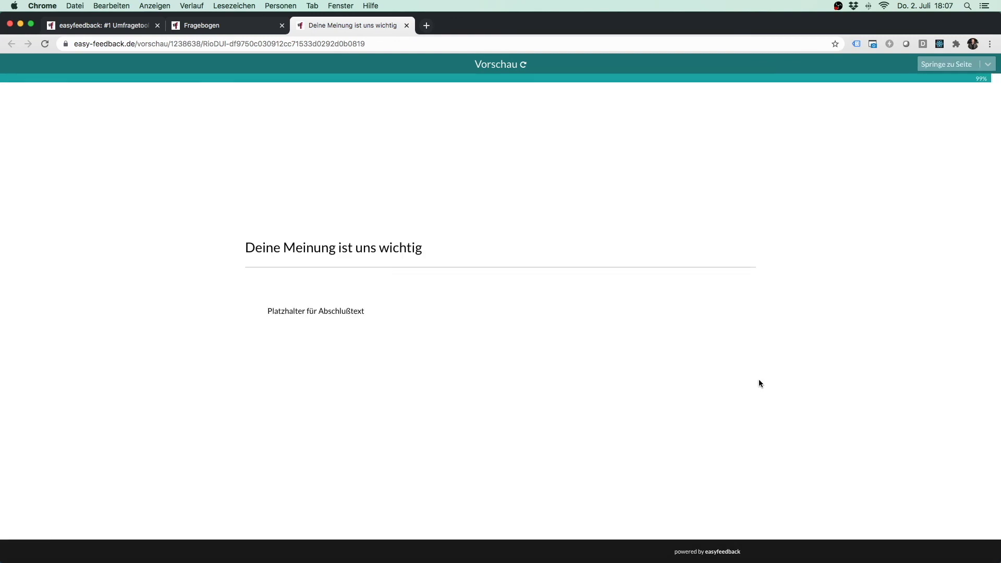
{"action": "left_click", "coordinate": [406, 25]}
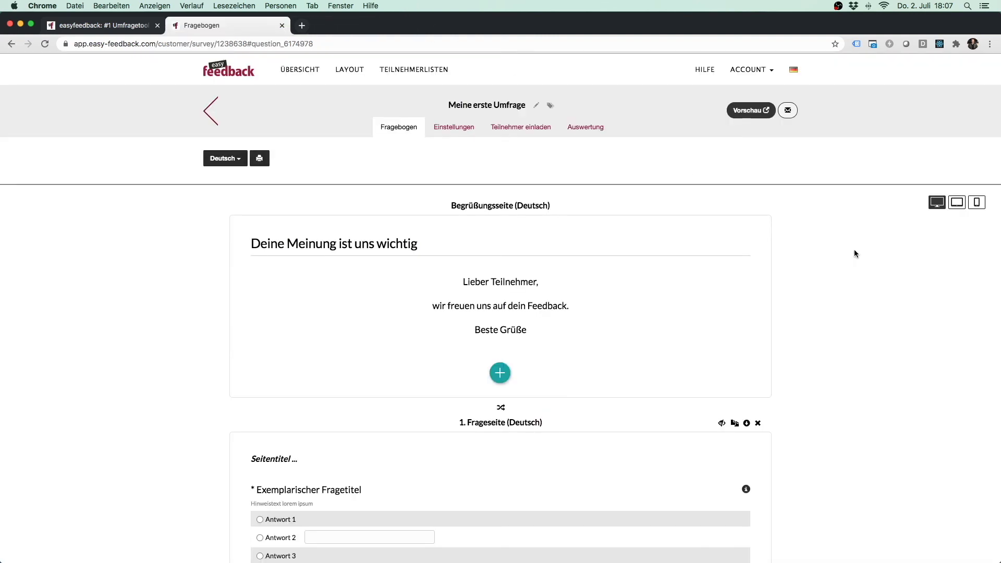
- Request the deletion of the 2. Frageseite in the questionnaire and cancel it
{"action": "scroll", "coordinate": [845, 266], "scroll_direction": "down", "scroll_amount": 5}
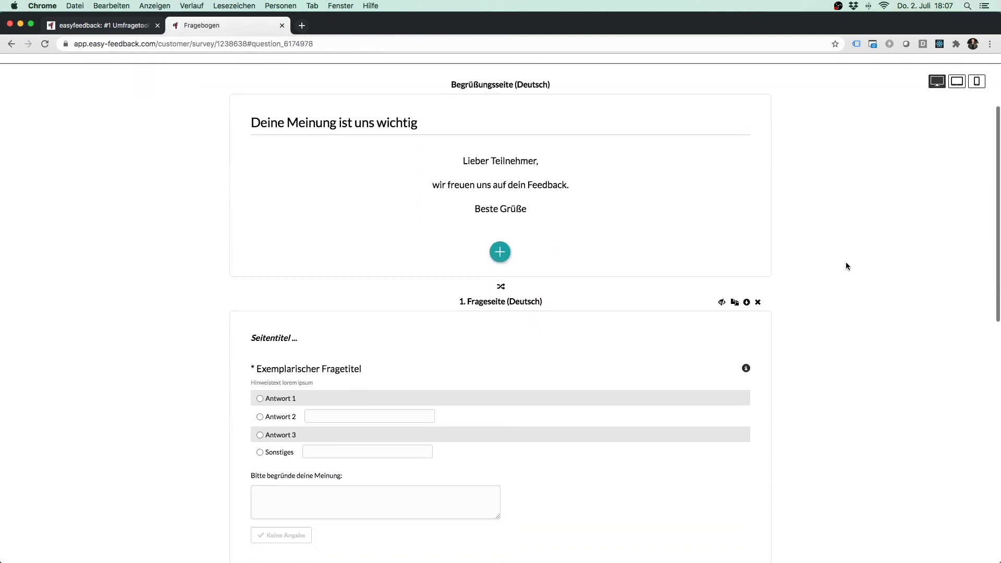
{"action": "scroll", "coordinate": [846, 266], "scroll_direction": "down", "scroll_amount": 2}
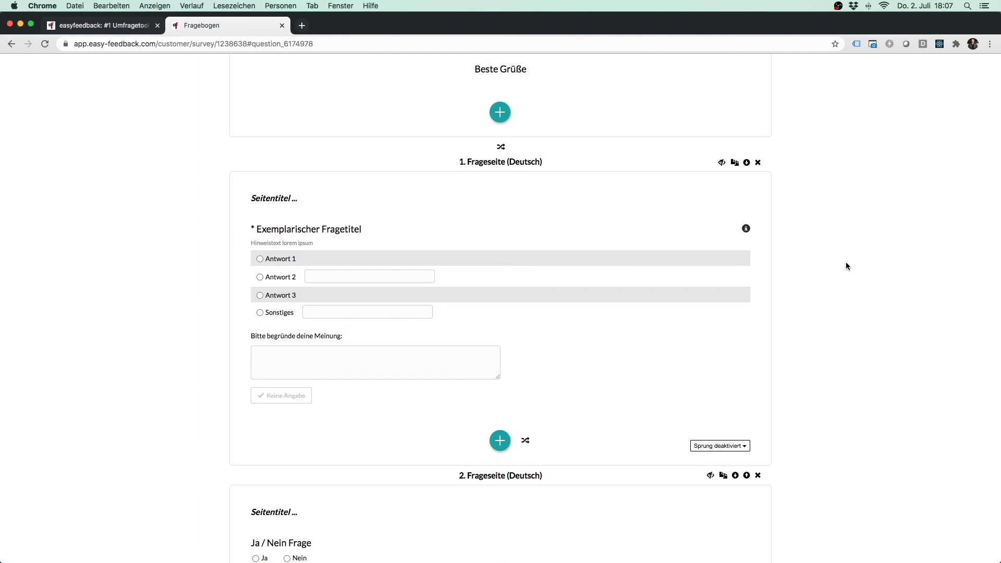
{"action": "scroll", "coordinate": [845, 266], "scroll_direction": "down", "scroll_amount": 6}
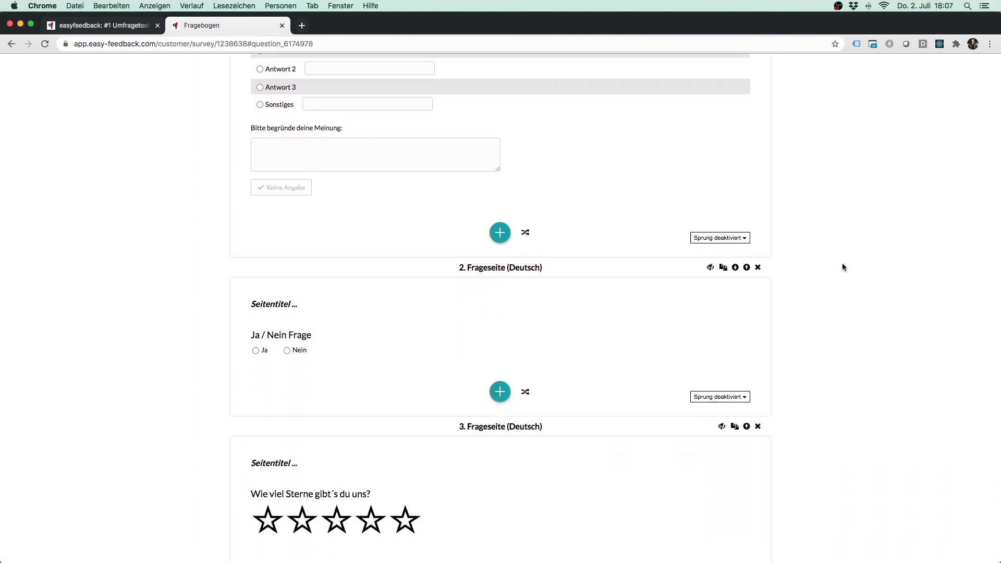
{"action": "left_click", "coordinate": [759, 268]}
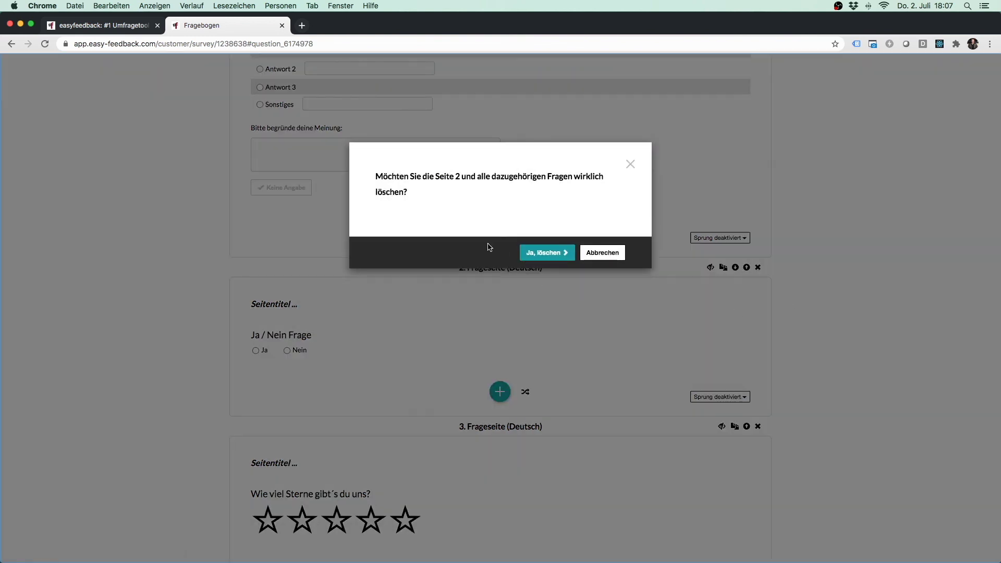
{"action": "left_click", "coordinate": [593, 254]}
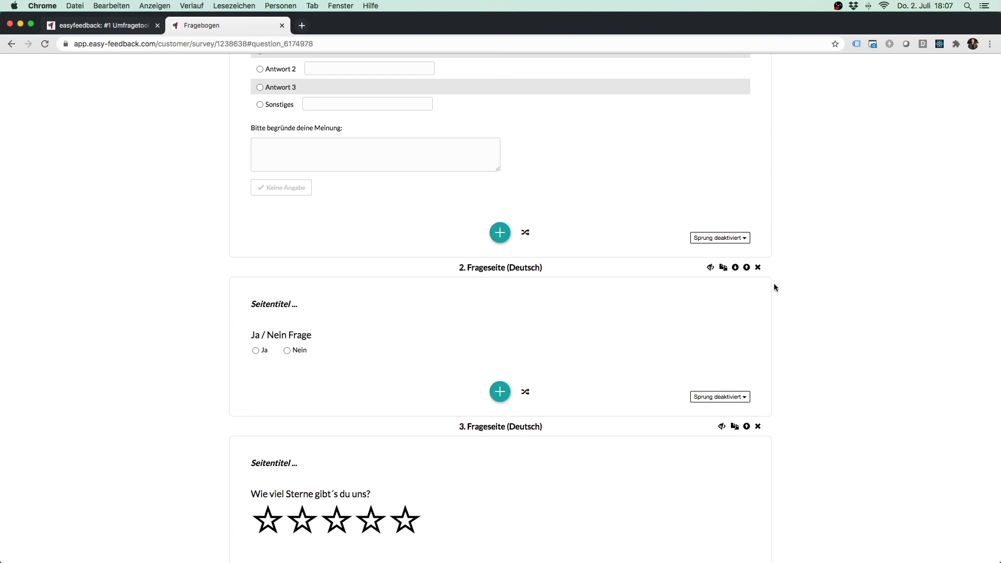
- Move the 2. Frageseite with the Ja / Nein question up by one position and check the new page order
{"action": "left_click", "coordinate": [747, 268]}
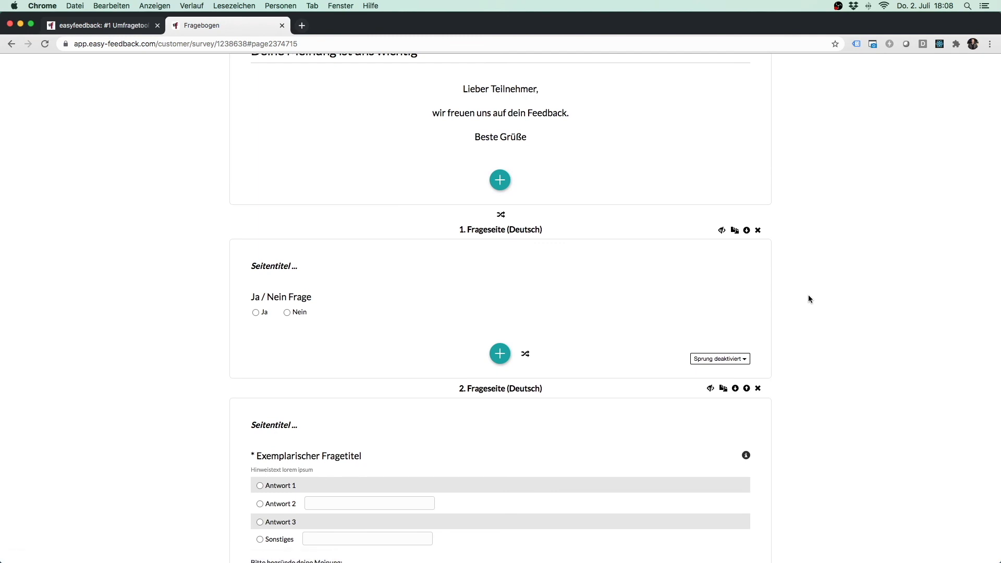
{"action": "scroll", "coordinate": [808, 299], "scroll_direction": "down", "scroll_amount": 5}
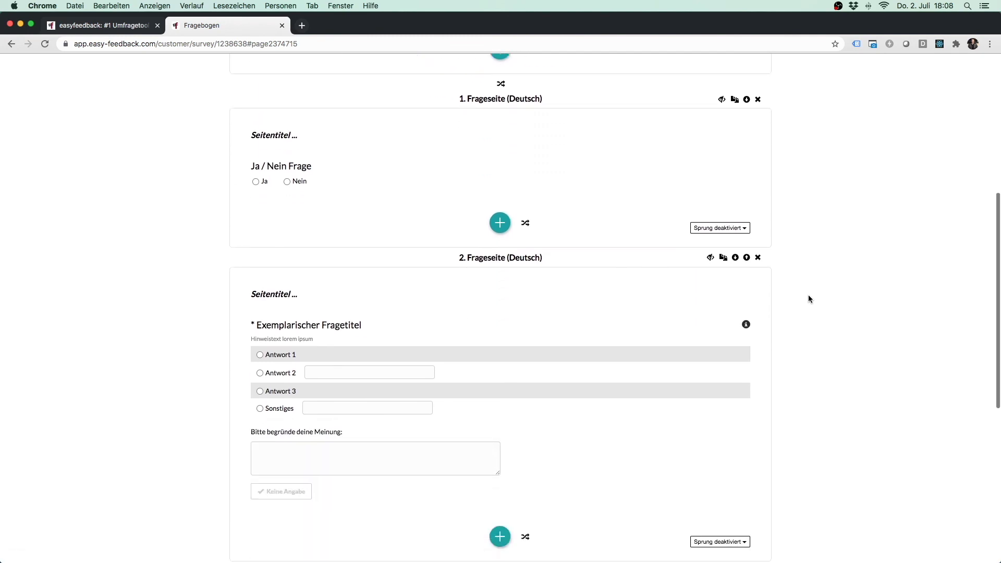
{"action": "scroll", "coordinate": [808, 298], "scroll_direction": "down", "scroll_amount": 2}
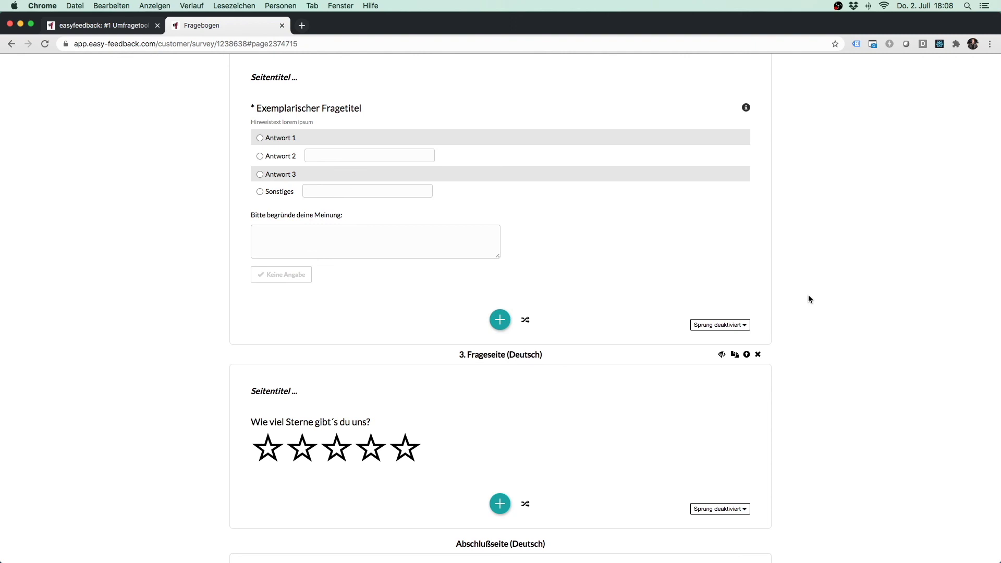
{"action": "scroll", "coordinate": [809, 296], "scroll_direction": "up", "scroll_amount": 12}
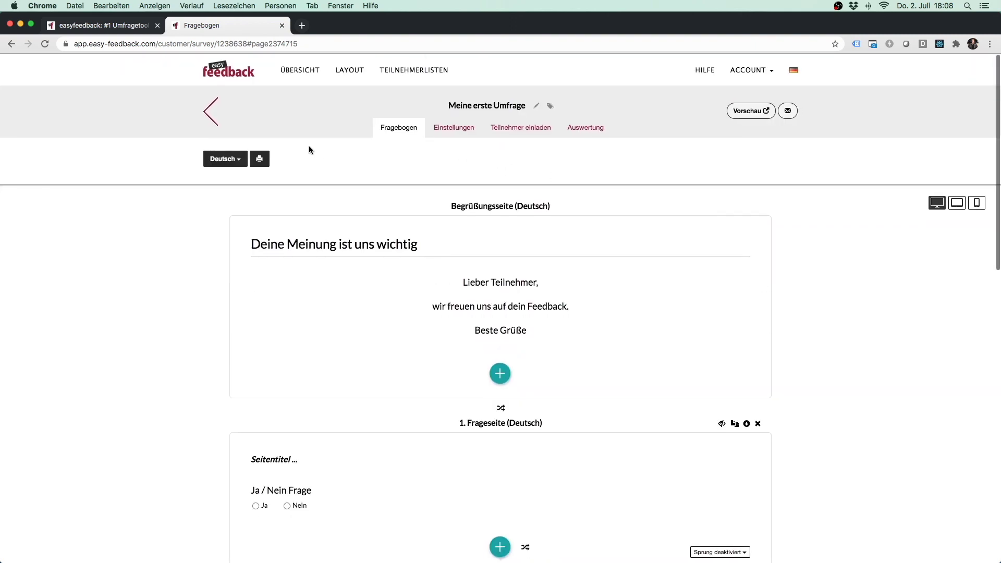
- Return to the survey overview and open the questionnaire of the running survey "Allg. Mitarbeiterumfrage (anonym)"
{"action": "left_click", "coordinate": [211, 112]}
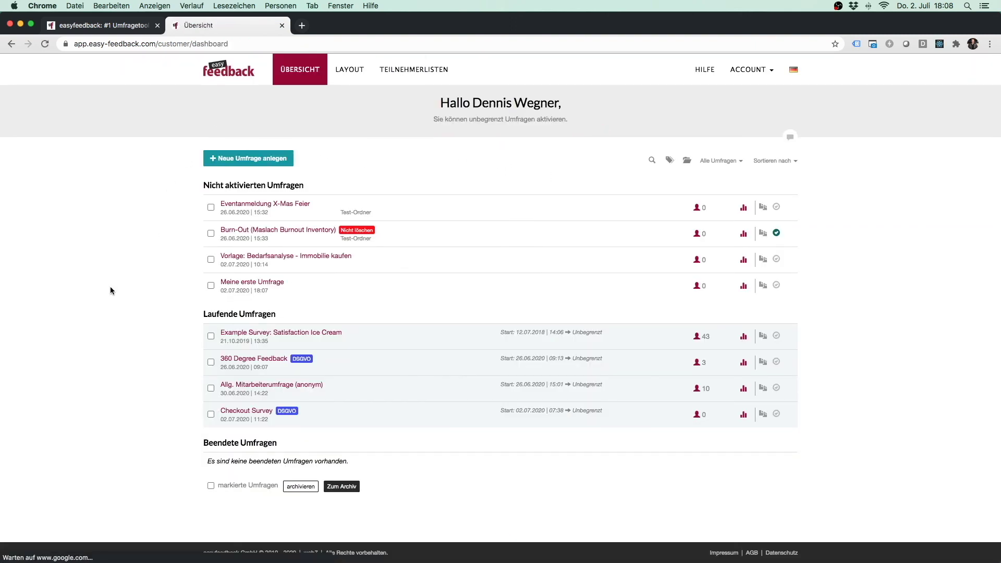
{"action": "left_click", "coordinate": [294, 385]}
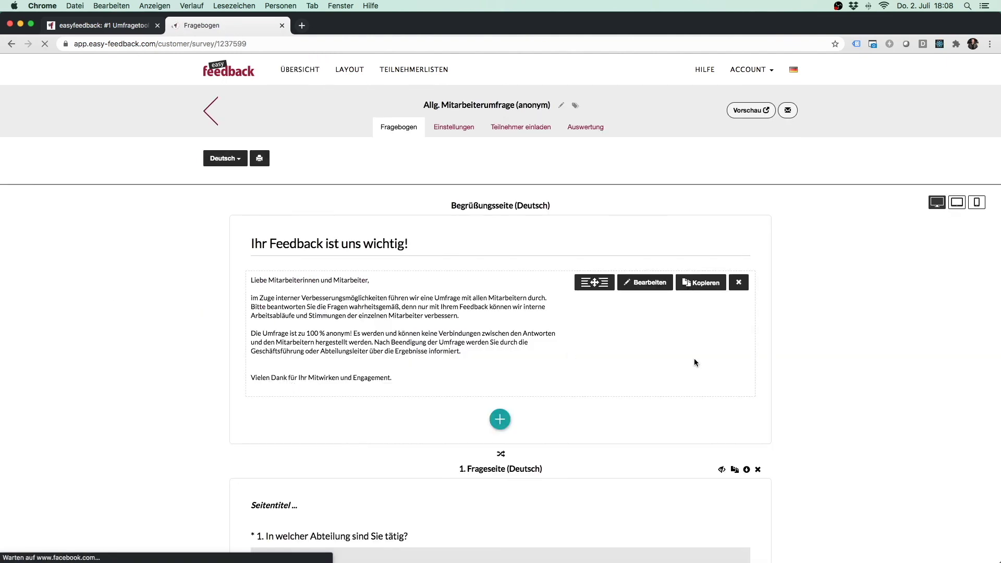
{"action": "scroll", "coordinate": [841, 370], "scroll_direction": "down", "scroll_amount": 7}
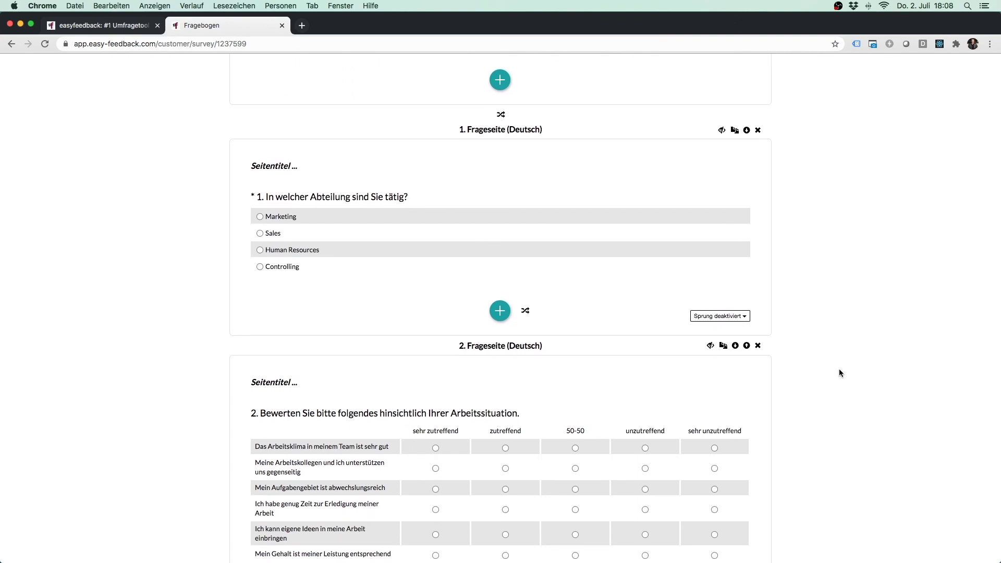
- Change the answer option "Marketing" of "In welcher Abteilung sind Sie tätig?" to "Marketing & Produkentwicklung" and save the question
{"action": "mouse_move", "coordinate": [609, 268]}
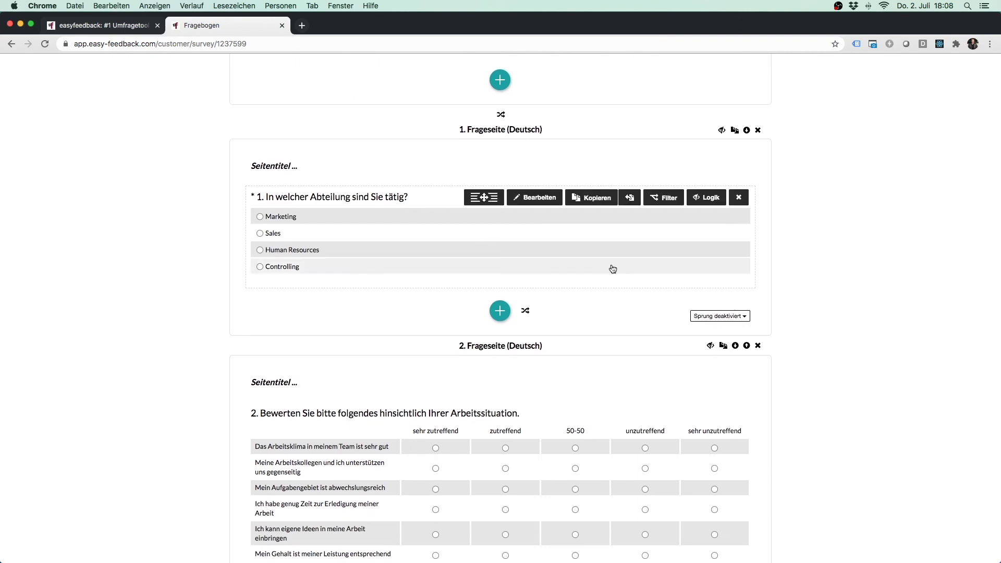
{"action": "left_click", "coordinate": [529, 197]}
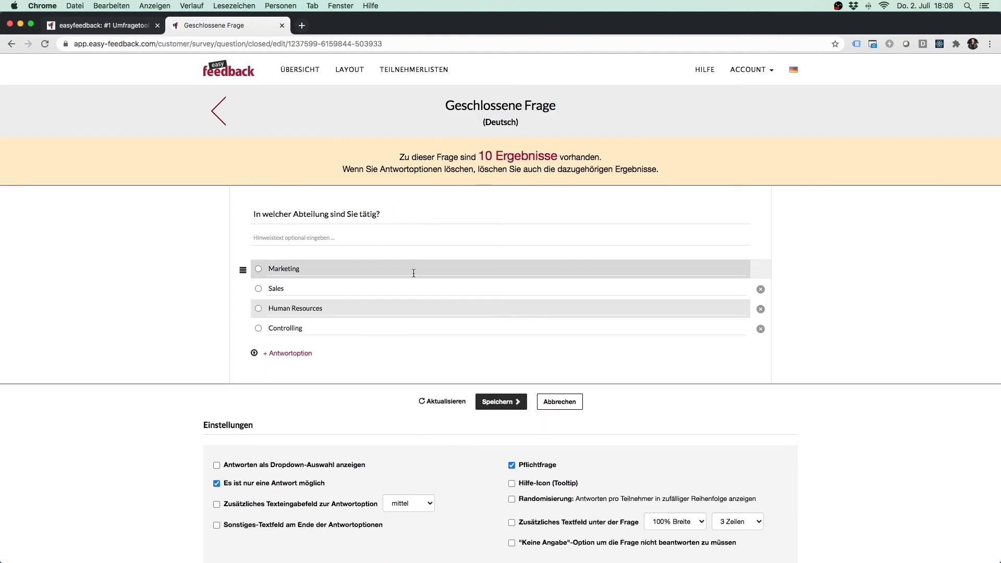
{"action": "left_click_drag", "start_coordinate": [397, 157], "coordinate": [589, 166]}
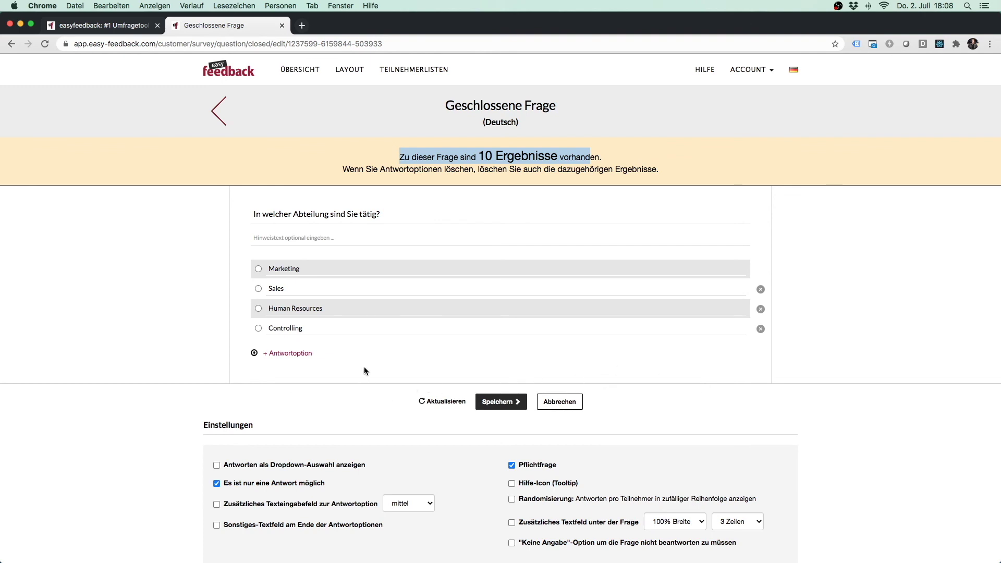
{"action": "left_click", "coordinate": [343, 269]}
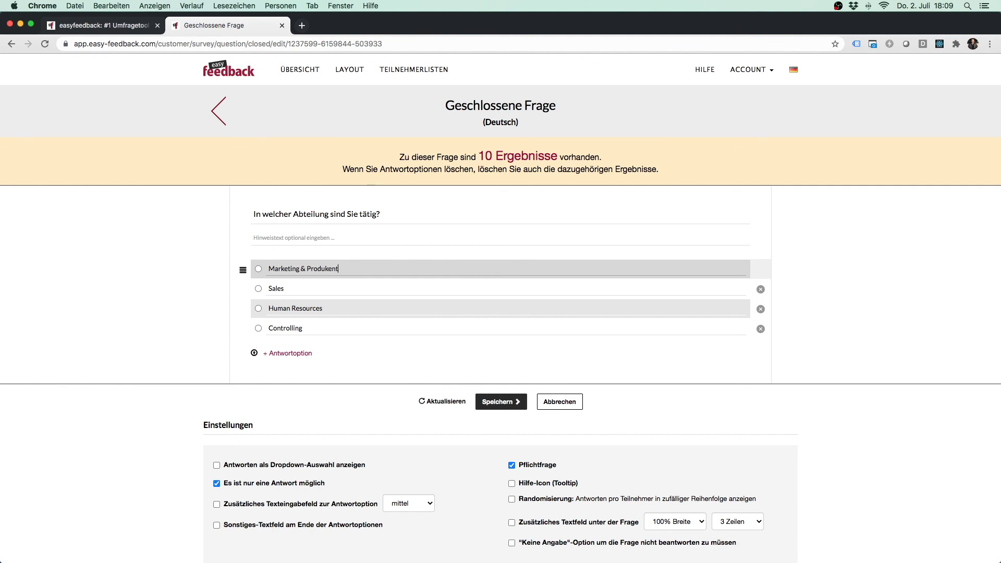
{"action": "type", "text": "klung"}
{"action": "left_click", "coordinate": [500, 402]}
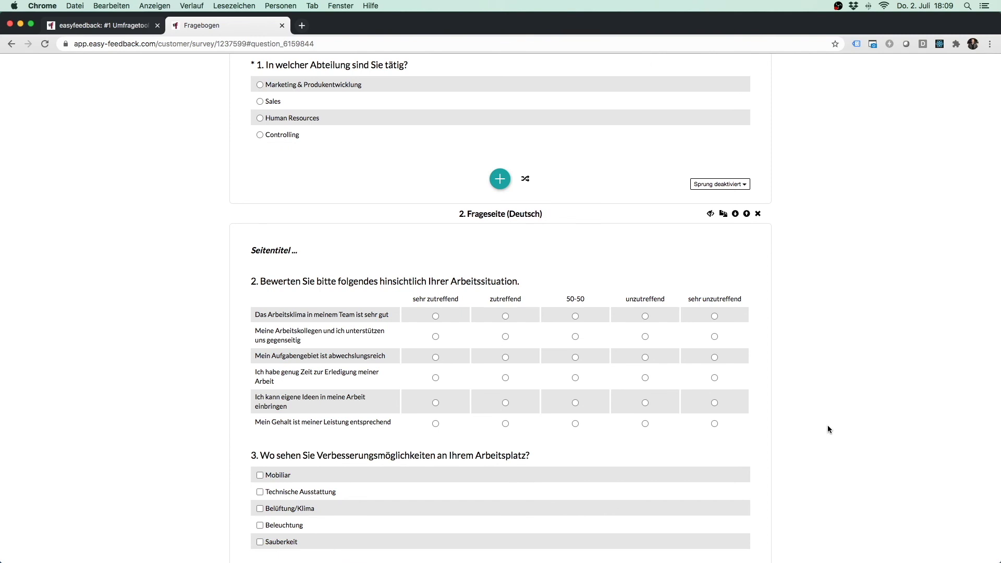
- Check the edited question in the questionnaire and return to the overview of all surveys
{"action": "scroll", "coordinate": [827, 424], "scroll_direction": "up", "scroll_amount": 3}
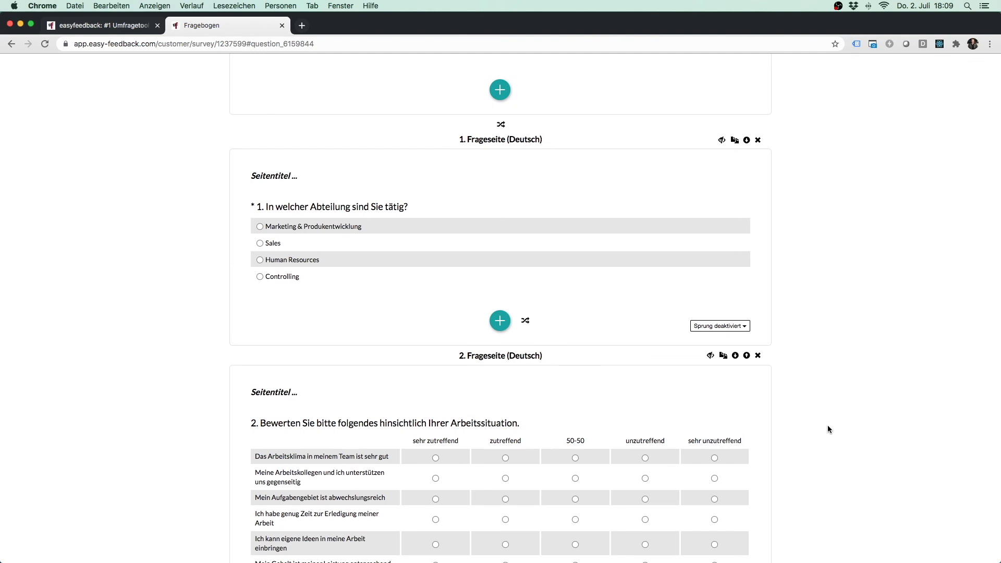
{"action": "mouse_move", "coordinate": [655, 282]}
{"action": "scroll", "coordinate": [799, 284], "scroll_direction": "up", "scroll_amount": 6}
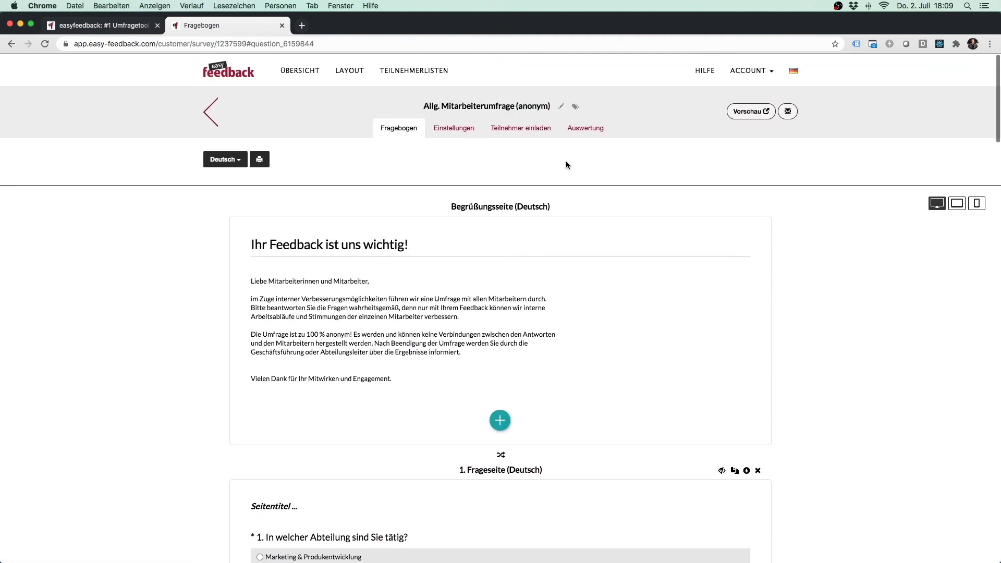
{"action": "left_click", "coordinate": [210, 109]}
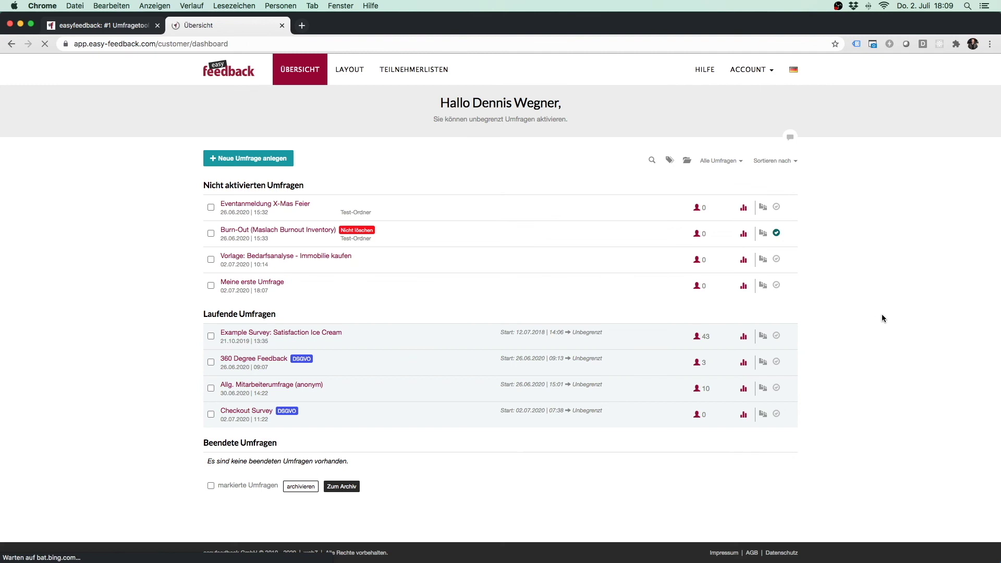